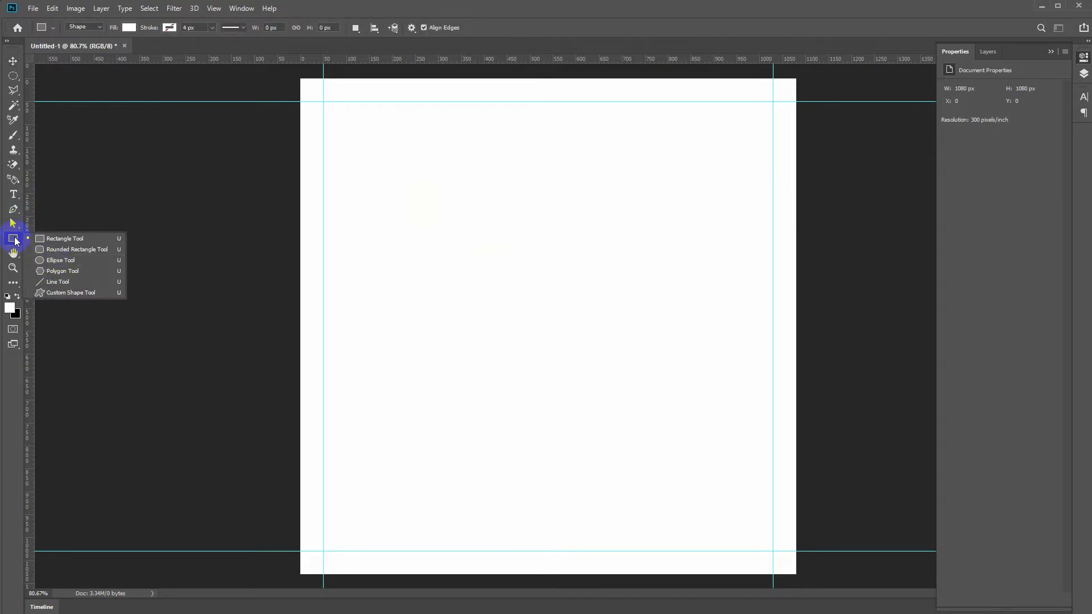
# - Draw a closed Pen tool shape over the canvas's right half, with a left edge bulging leftward from the top edge to the bottom edge
pyautogui.click(16, 240)
pyautogui.press('p')
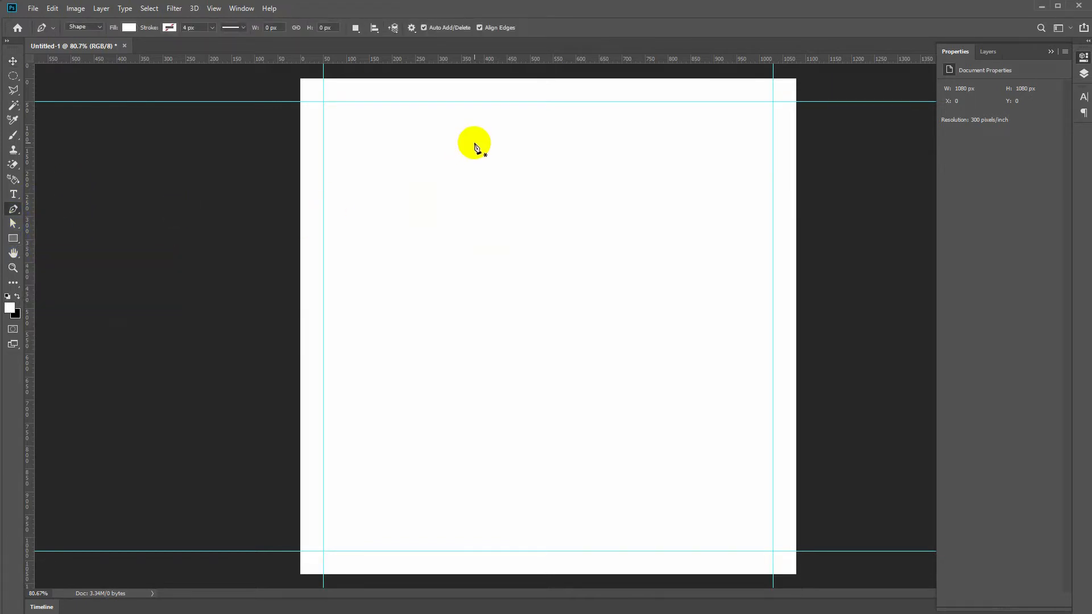
pyautogui.click(634, 79)
pyautogui.moveTo(504, 420); pyautogui.dragTo(506, 551)
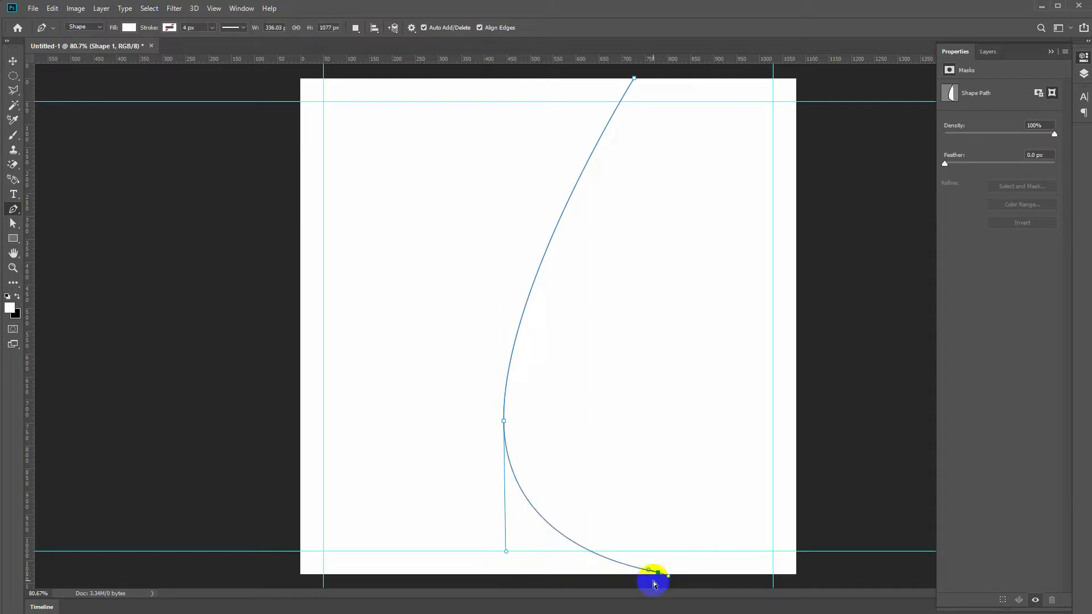
pyautogui.moveTo(653, 575); pyautogui.dragTo(665, 578)
pyautogui.click(799, 575)
pyautogui.click(798, 80)
pyautogui.click(634, 79)
pyautogui.press('v')
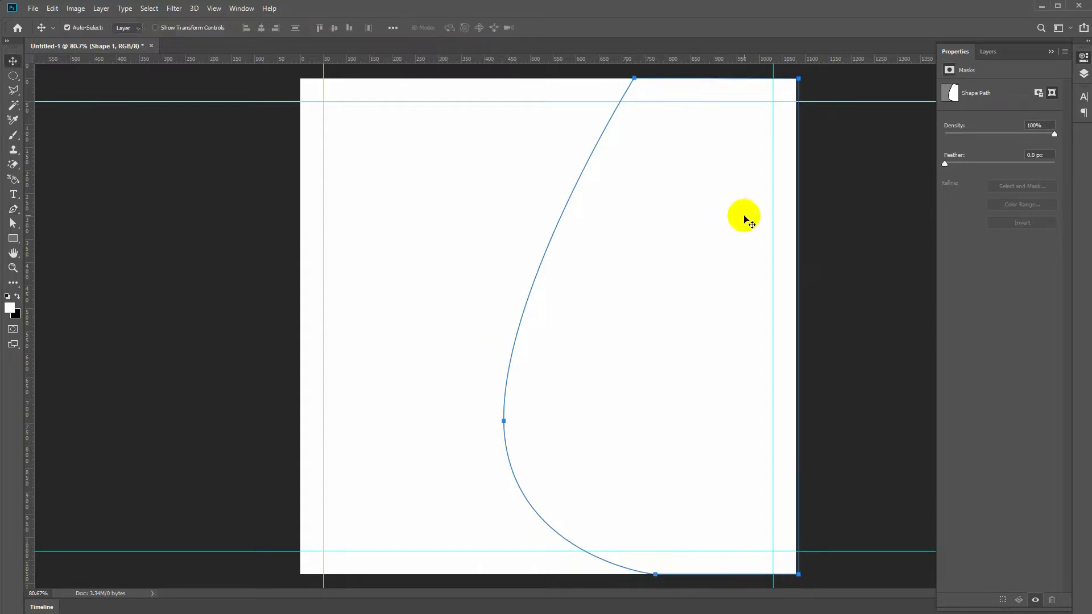
# - Give the curved shape a linear gradient fill and set its starting colour stop to #33e0ff
pyautogui.press('u')
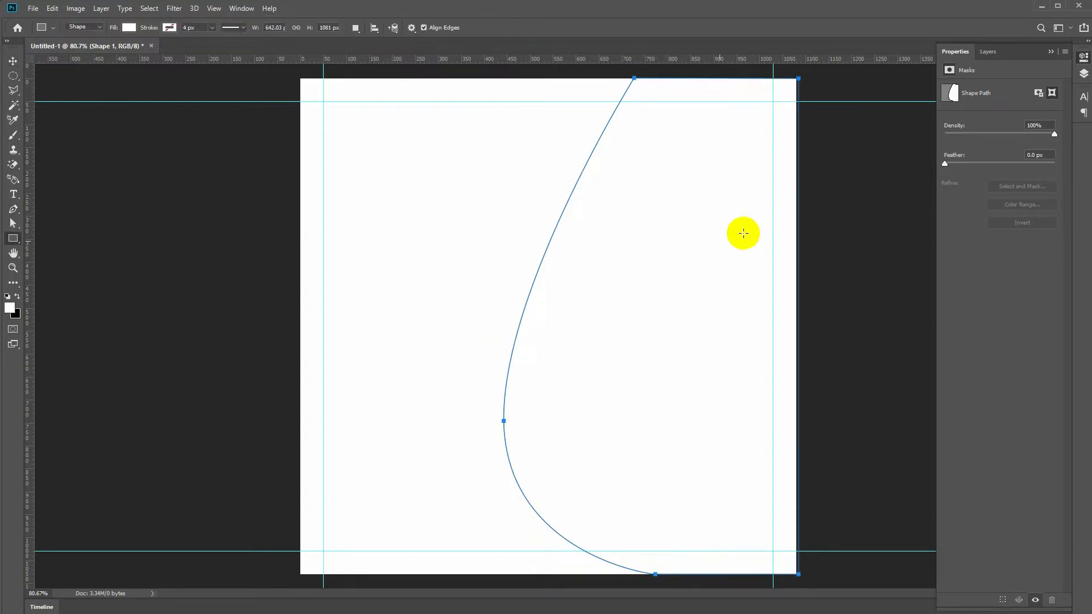
pyautogui.click(129, 27)
pyautogui.click(124, 49)
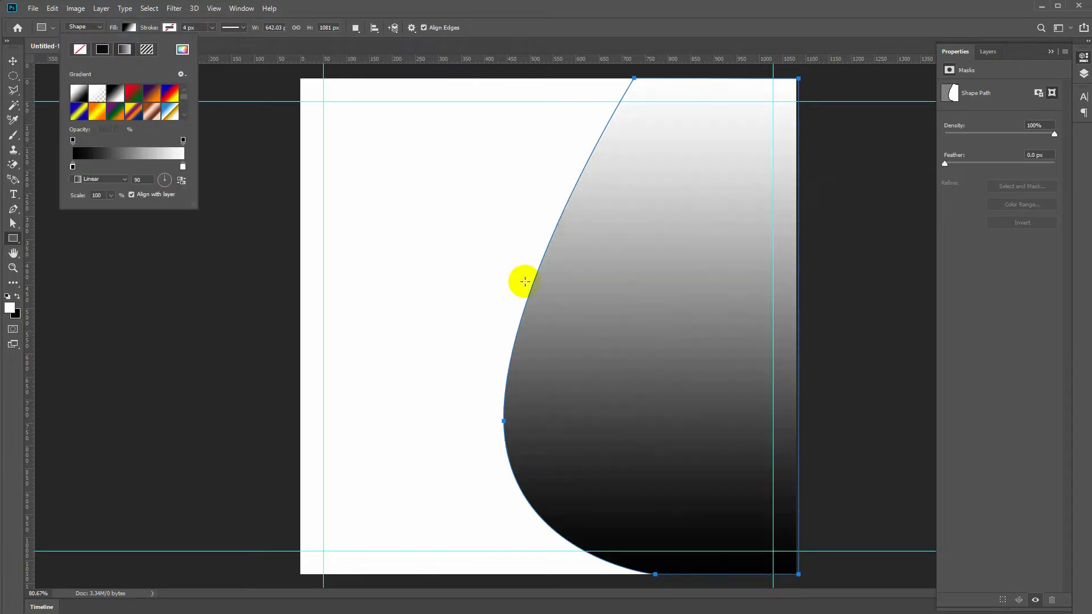
pyautogui.doubleClick(72, 166)
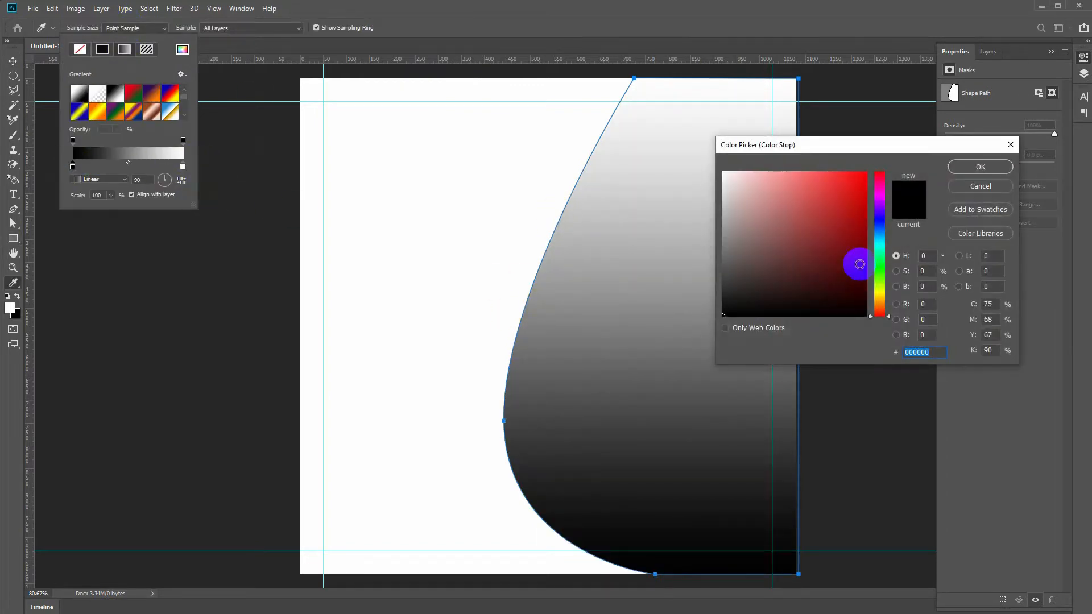
pyautogui.click(882, 244)
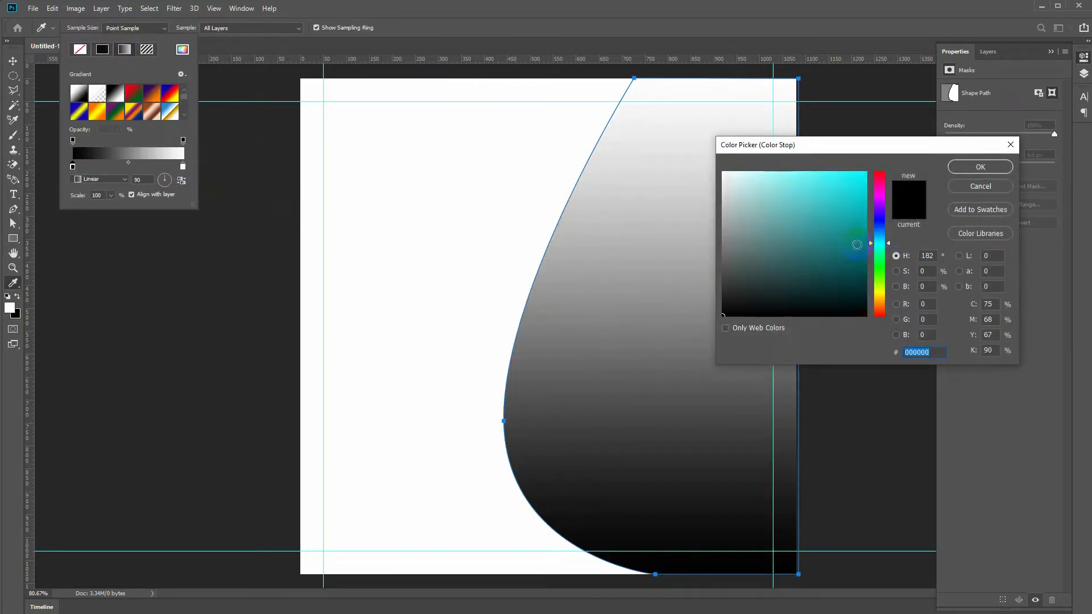
pyautogui.moveTo(875, 247); pyautogui.dragTo(877, 243)
pyautogui.click(838, 171)
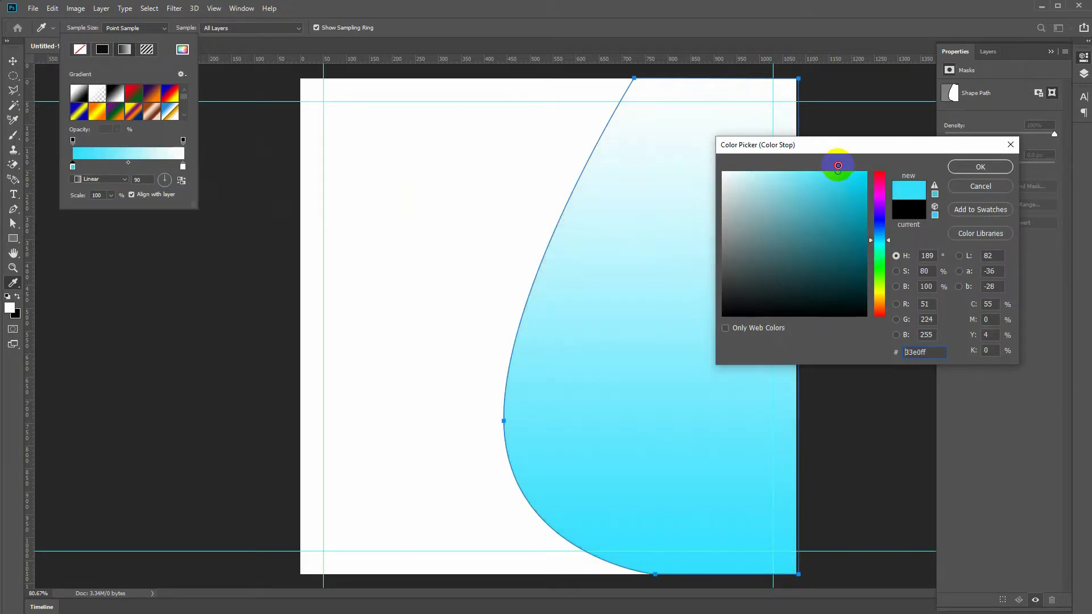
pyautogui.click(958, 174)
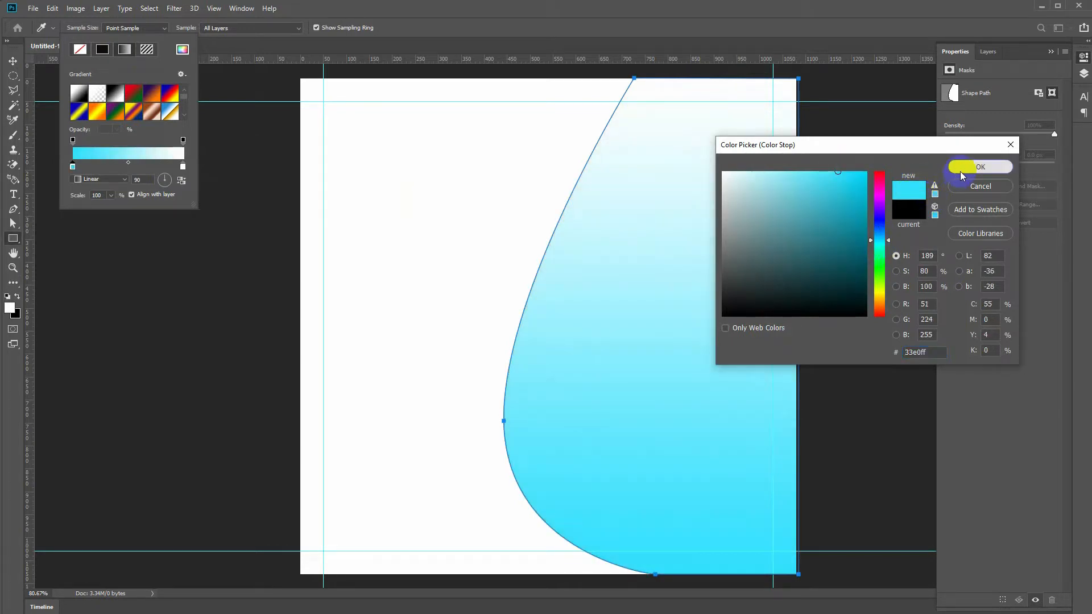
# - Set the gradient's end stop to #1fa6f4 and move it to roughly a quarter of the way along the ramp
pyautogui.moveTo(182, 167); pyautogui.dragTo(114, 171)
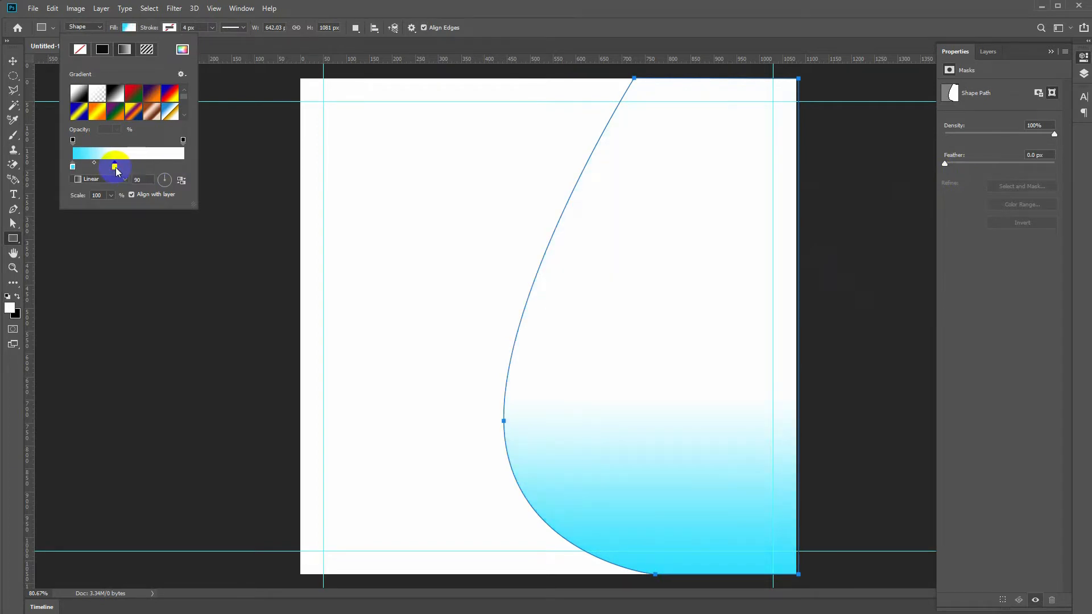
pyautogui.doubleClick(116, 168)
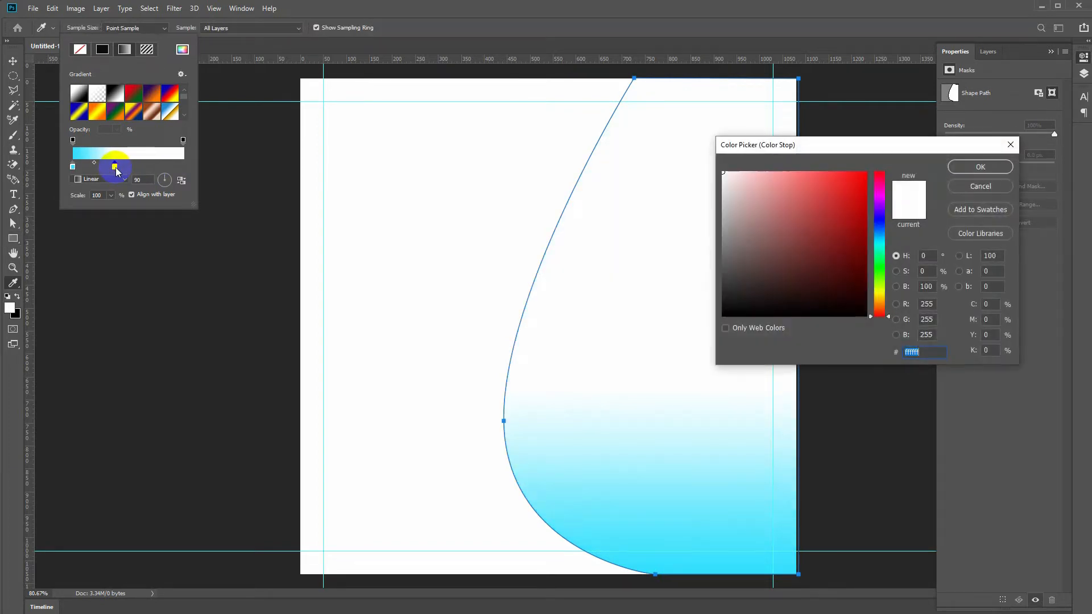
pyautogui.click(881, 240)
pyautogui.moveTo(873, 243); pyautogui.dragTo(879, 235)
pyautogui.click(849, 179)
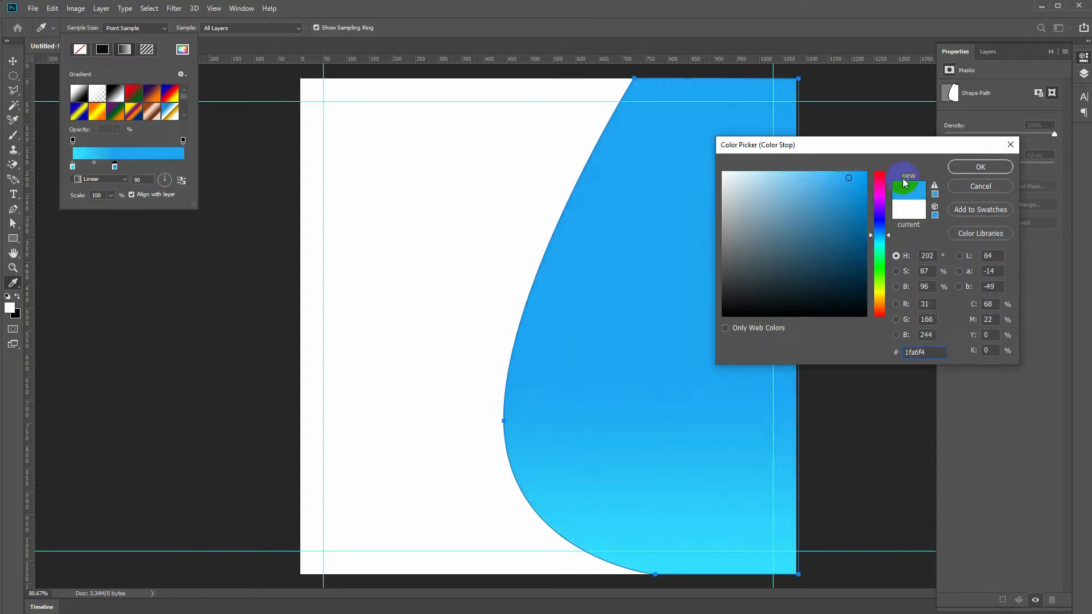
pyautogui.click(973, 167)
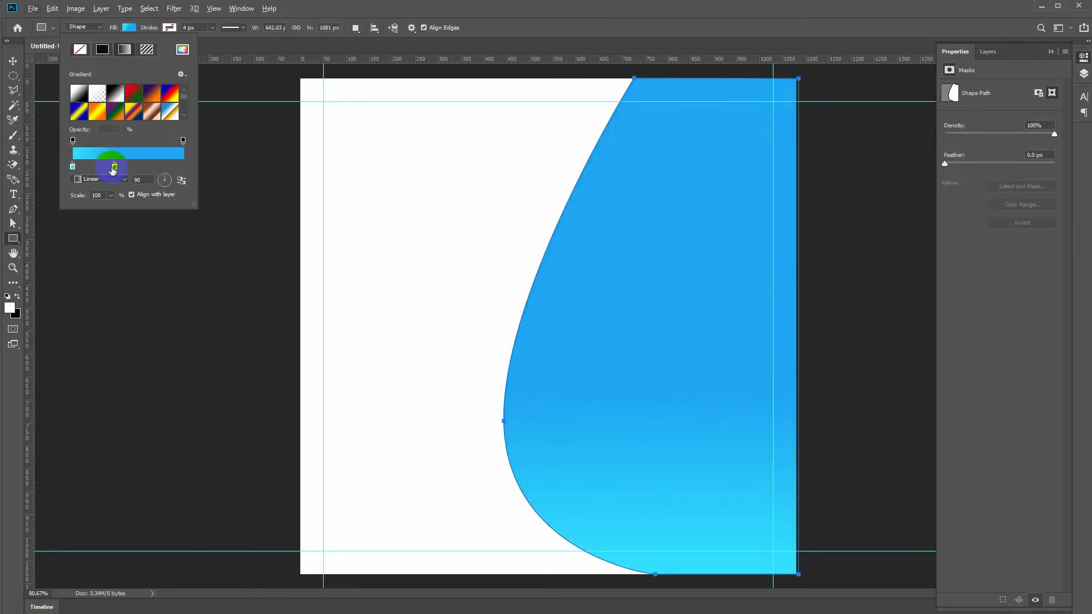
pyautogui.moveTo(113, 168); pyautogui.dragTo(103, 168)
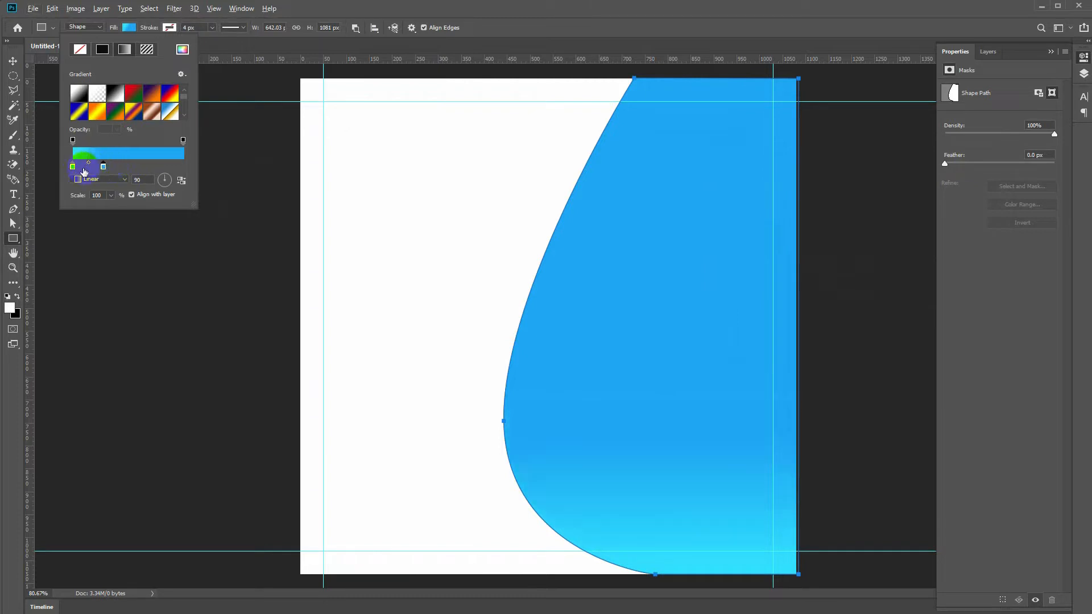
# - Add five alternating cyan and blue stops to the gradient and spread them out to the far end of the ramp
pyautogui.click(127, 167)
pyautogui.click(144, 167)
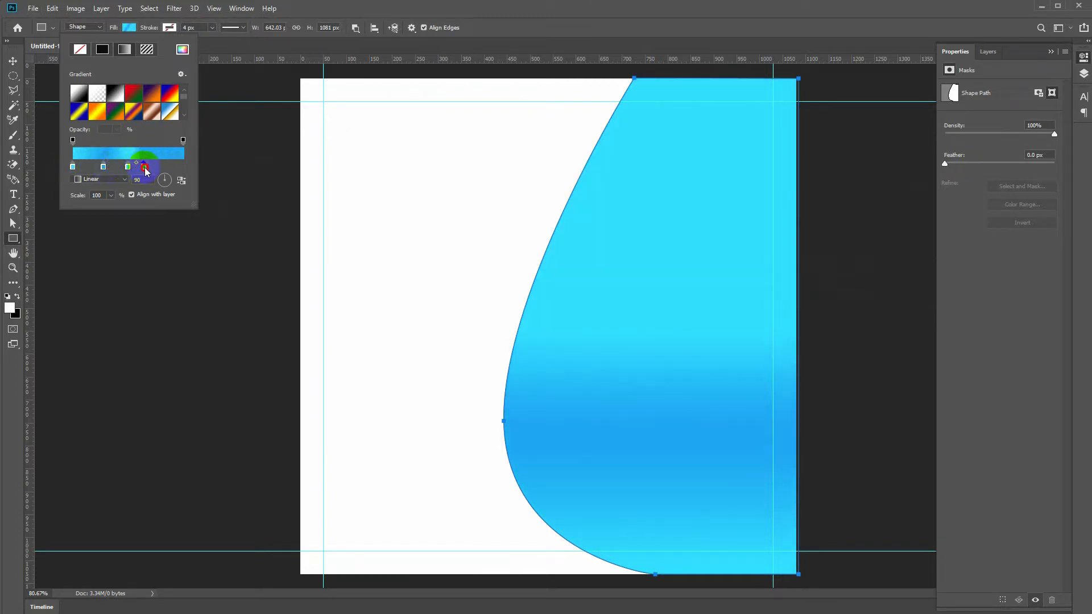
pyautogui.click(148, 167)
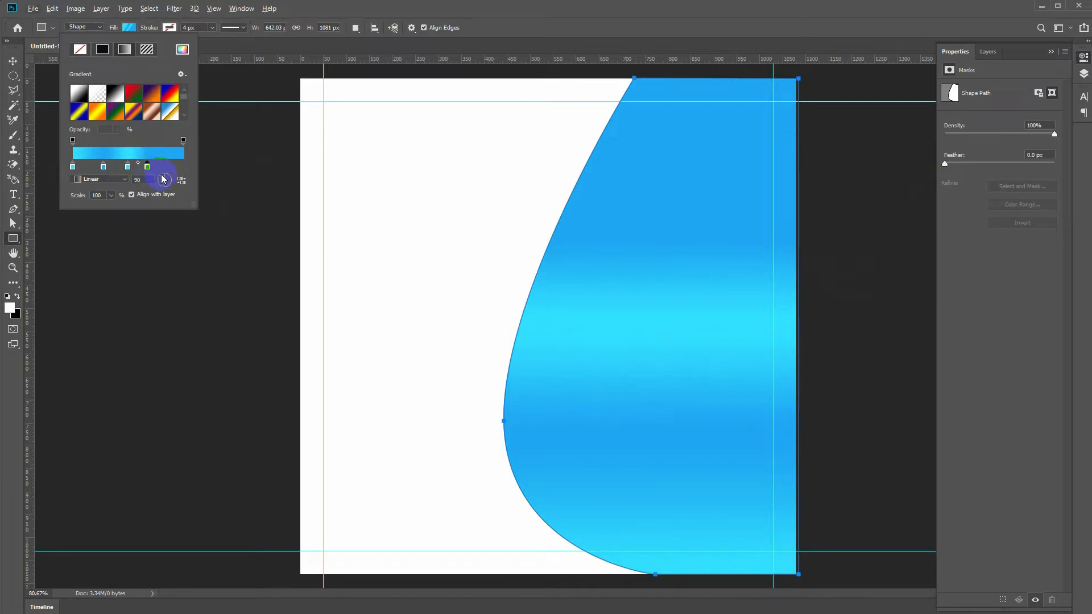
pyautogui.moveTo(111, 171); pyautogui.dragTo(136, 169)
pyautogui.click(148, 167)
pyautogui.click(115, 167)
pyautogui.click(155, 163)
pyautogui.click(137, 166)
pyautogui.click(170, 164)
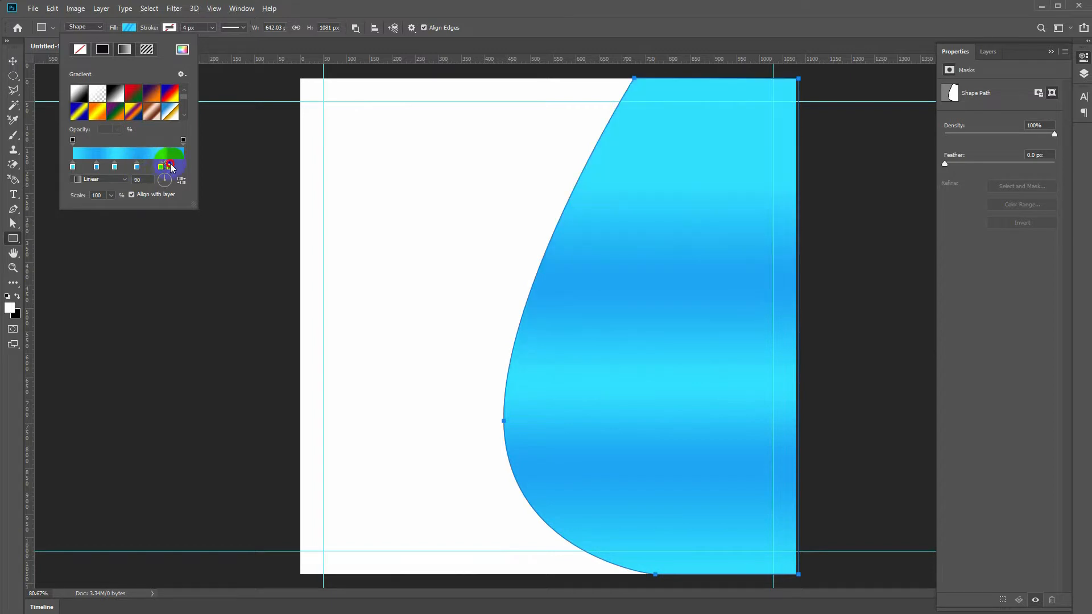
pyautogui.moveTo(175, 168); pyautogui.dragTo(192, 165)
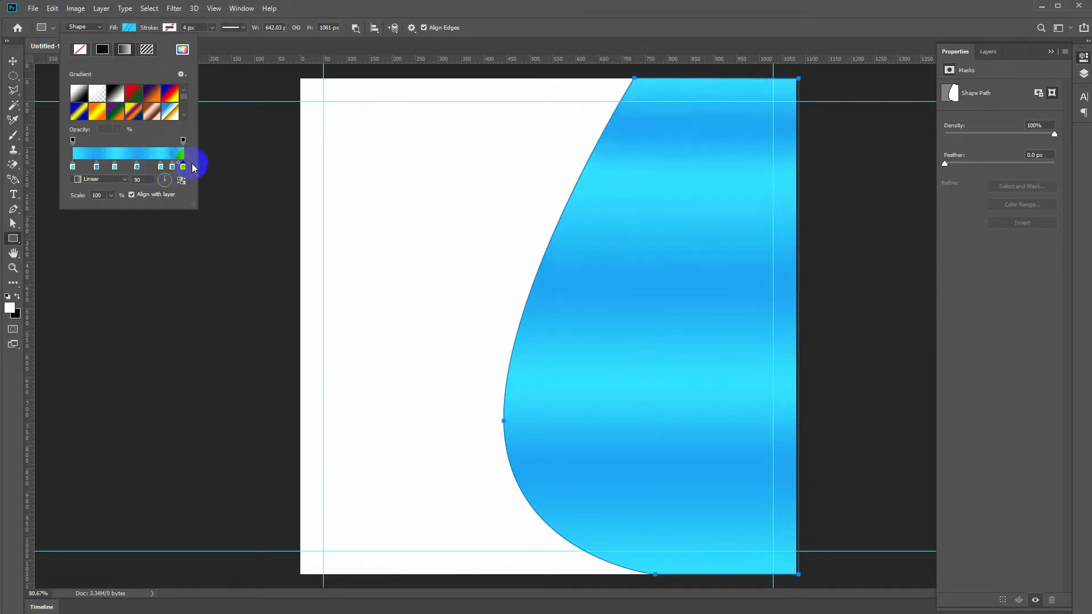
# - Duplicate the curved shape layer and shift the copy slightly right, exposing a thin strip of the original along the curve
pyautogui.click(1083, 73)
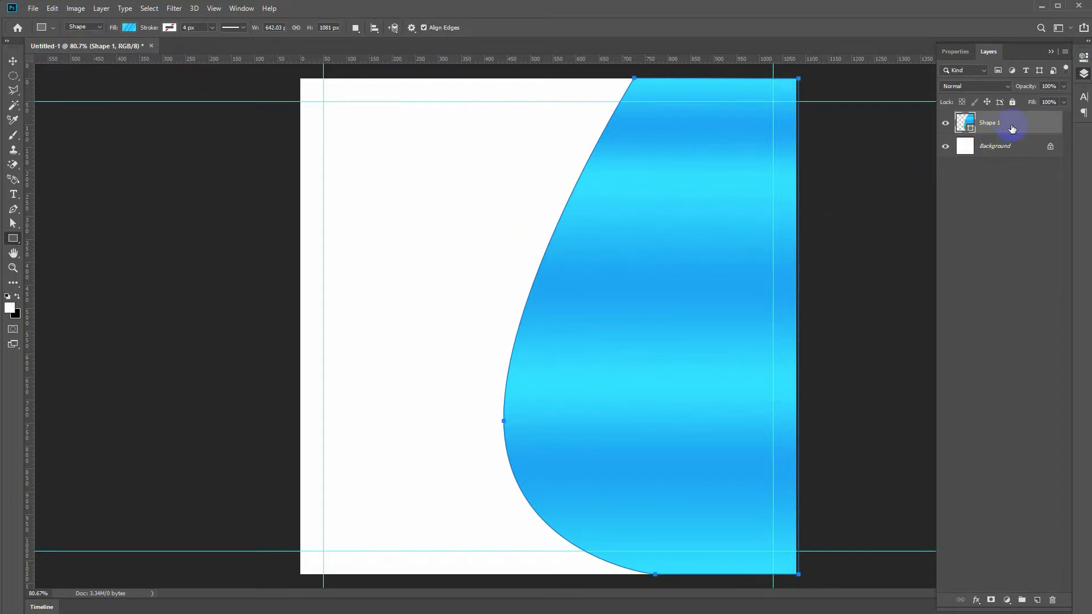
pyautogui.hotkey('ctrl', 'j')
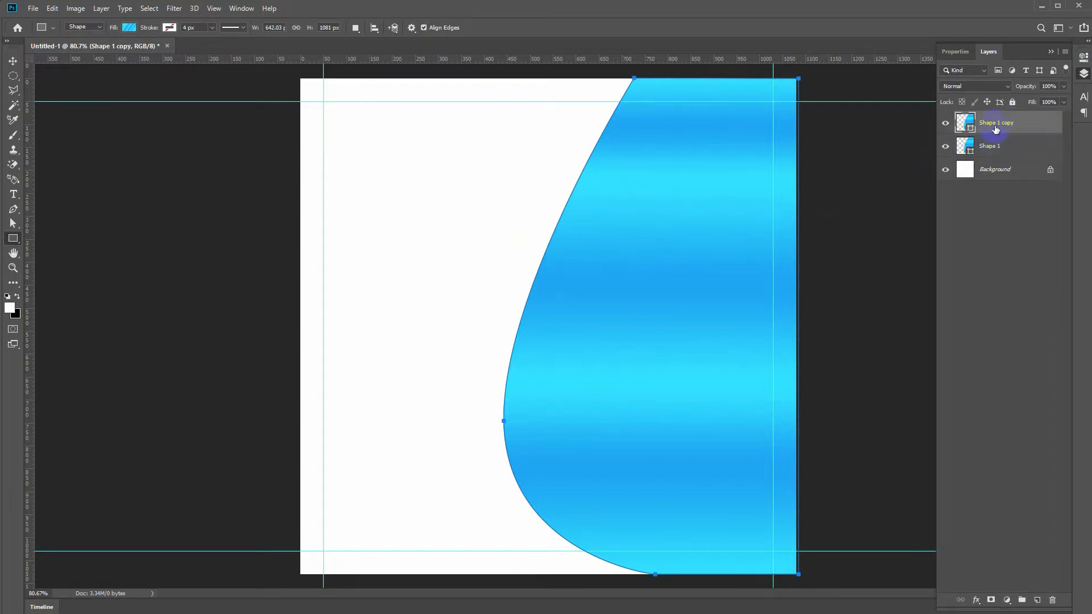
pyautogui.hotkey('ctrl', 't')
pyautogui.moveTo(504, 326)
pyautogui.mouseDown()
pyautogui.moveTo(518, 326)
pyautogui.moveTo(507, 325)
pyautogui.mouseUp()
pyautogui.moveTo(575, 374); pyautogui.dragTo(587, 374)
pyautogui.press('Left')
pyautogui.press('Left')
pyautogui.press('Left')
pyautogui.press('Left')
pyautogui.press('Left')
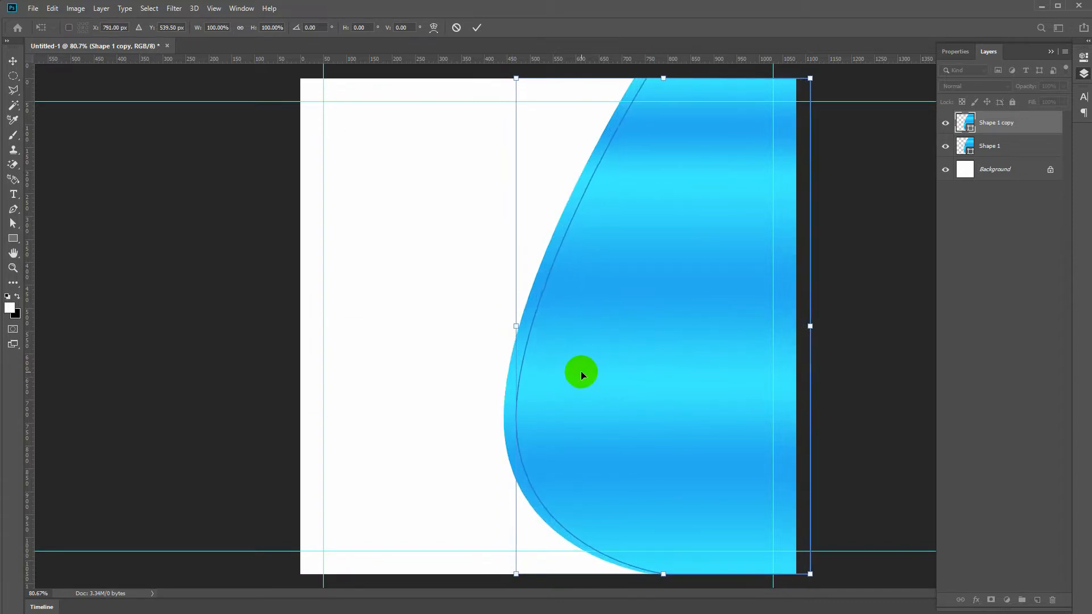
pyautogui.press('u')
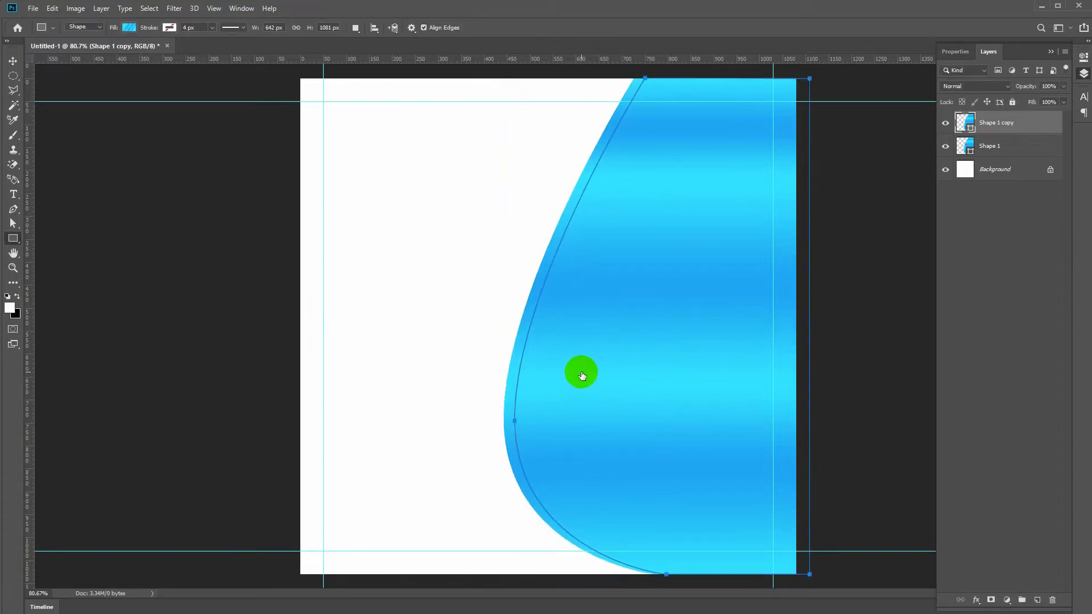
pyautogui.doubleClick(966, 123)
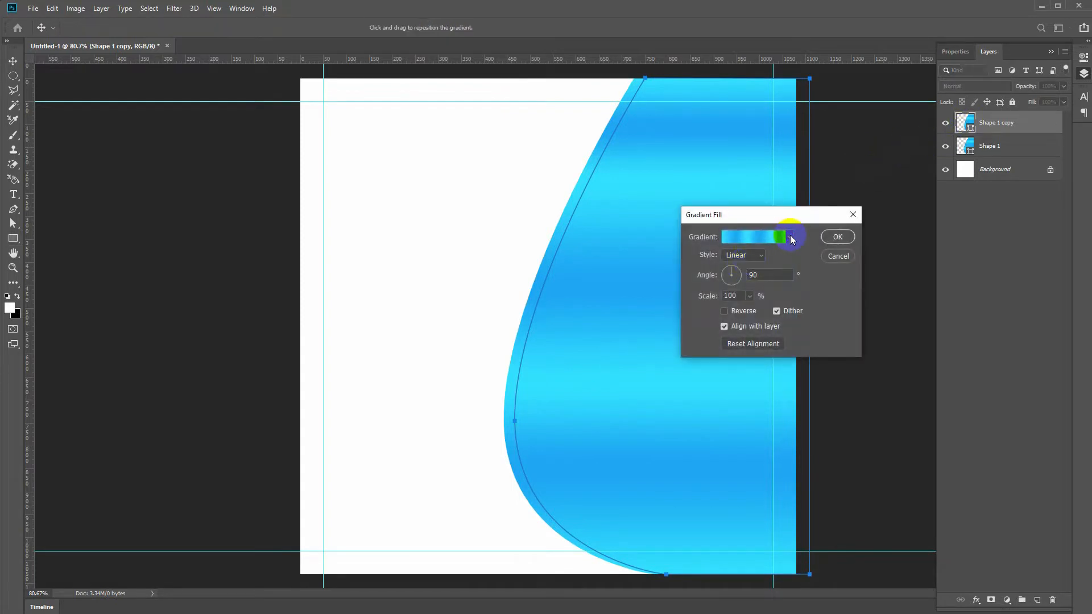
pyautogui.click(791, 237)
pyautogui.click(747, 215)
pyautogui.click(789, 238)
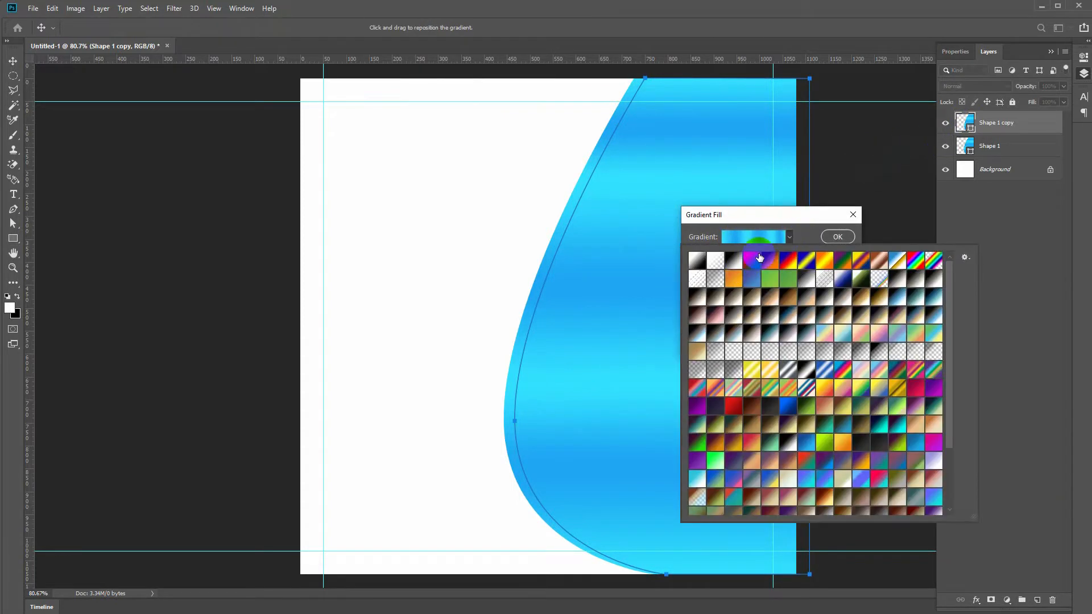
pyautogui.click(826, 215)
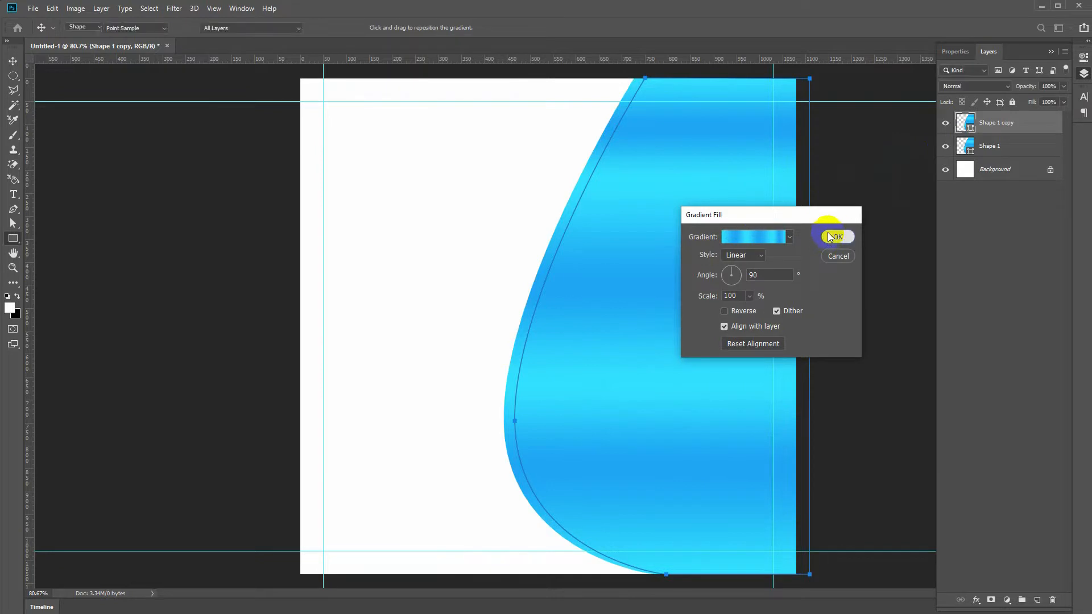
pyautogui.click(829, 237)
# - Change the duplicated shape's fill from the gradient to a solid medium blue
pyautogui.click(129, 28)
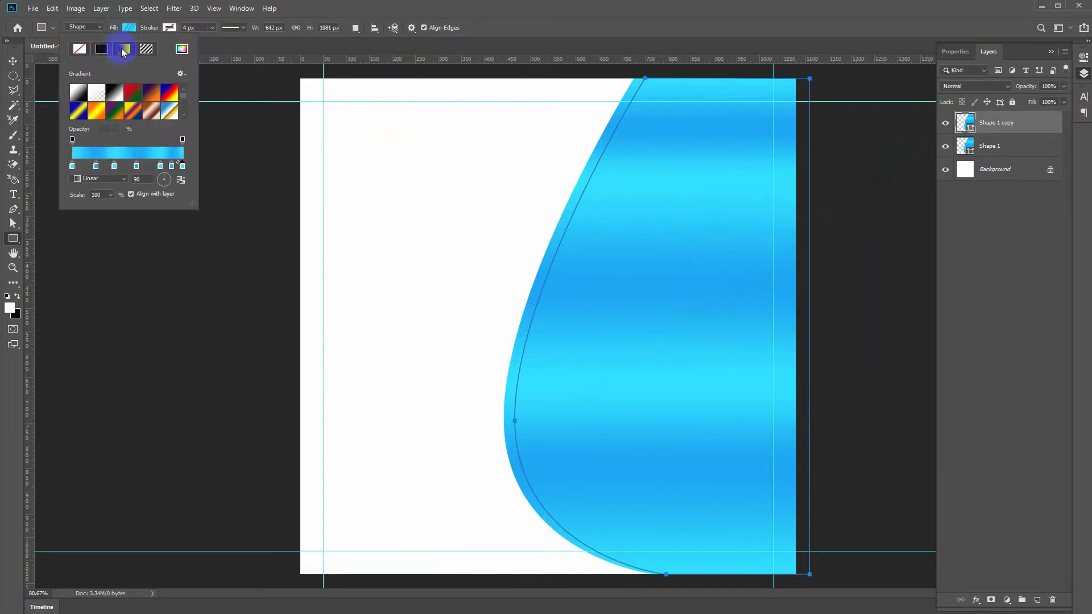
pyautogui.click(101, 49)
pyautogui.click(181, 48)
pyautogui.click(549, 263)
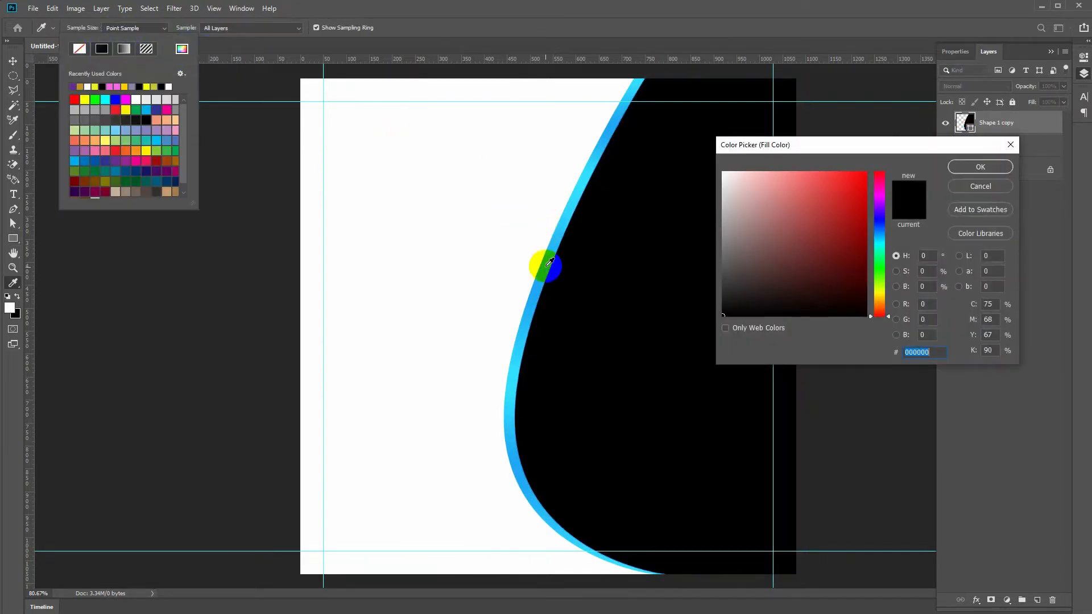
pyautogui.click(961, 166)
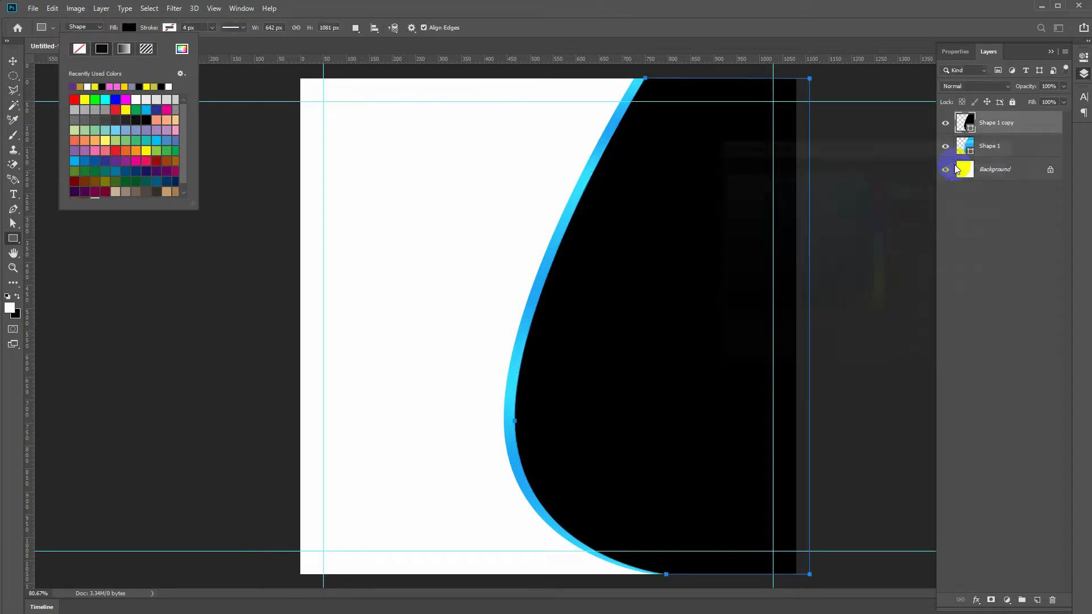
pyautogui.click(798, 225)
pyautogui.press('v')
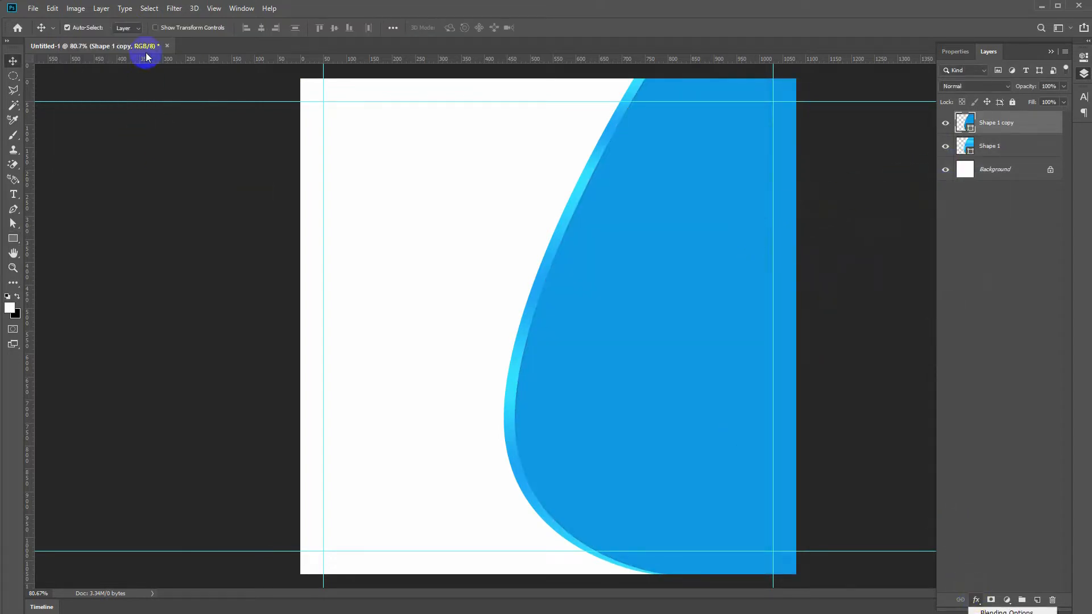
# - Apply an Inner Shadow to the duplicated shape with colour #00517d, size 21 px and opacity 76%
pyautogui.click(101, 8)
pyautogui.moveTo(159, 120)
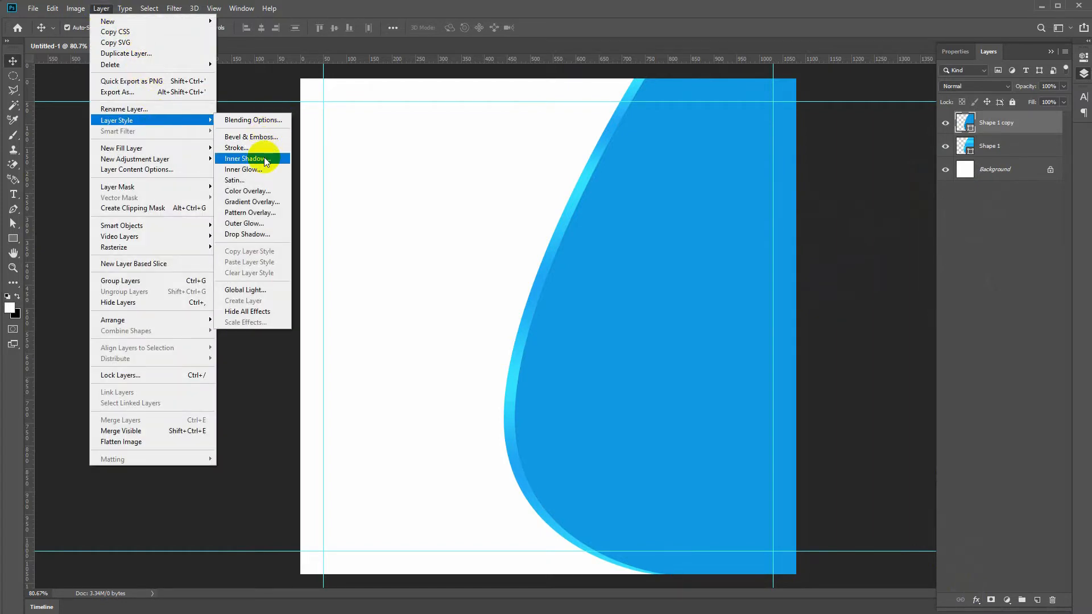
pyautogui.click(264, 162)
pyautogui.moveTo(711, 243); pyautogui.dragTo(779, 245)
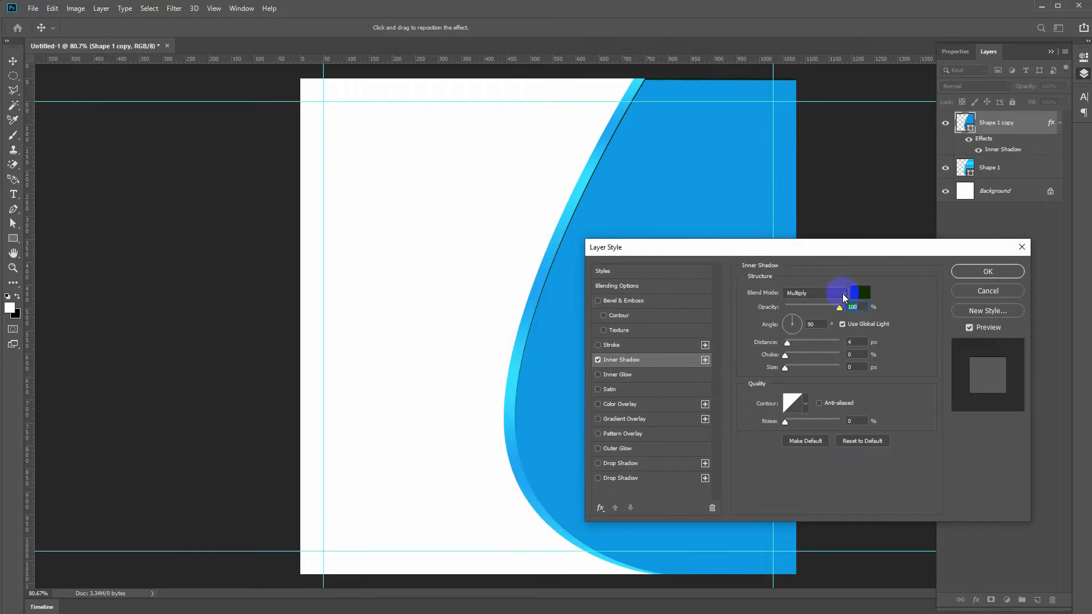
pyautogui.click(858, 292)
pyautogui.click(637, 195)
pyautogui.moveTo(853, 230); pyautogui.dragTo(866, 245)
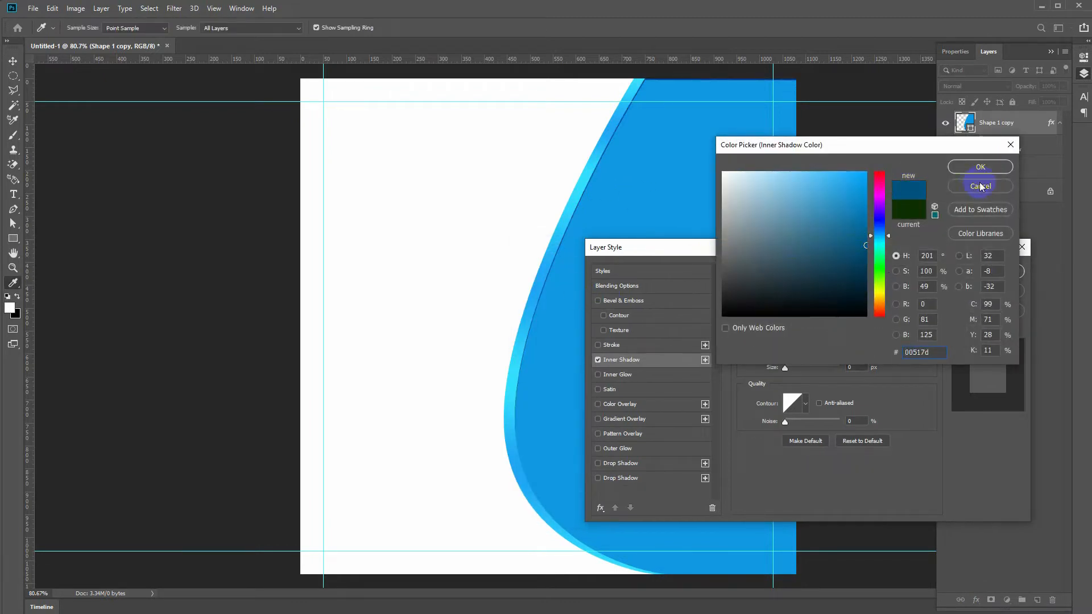
pyautogui.click(979, 169)
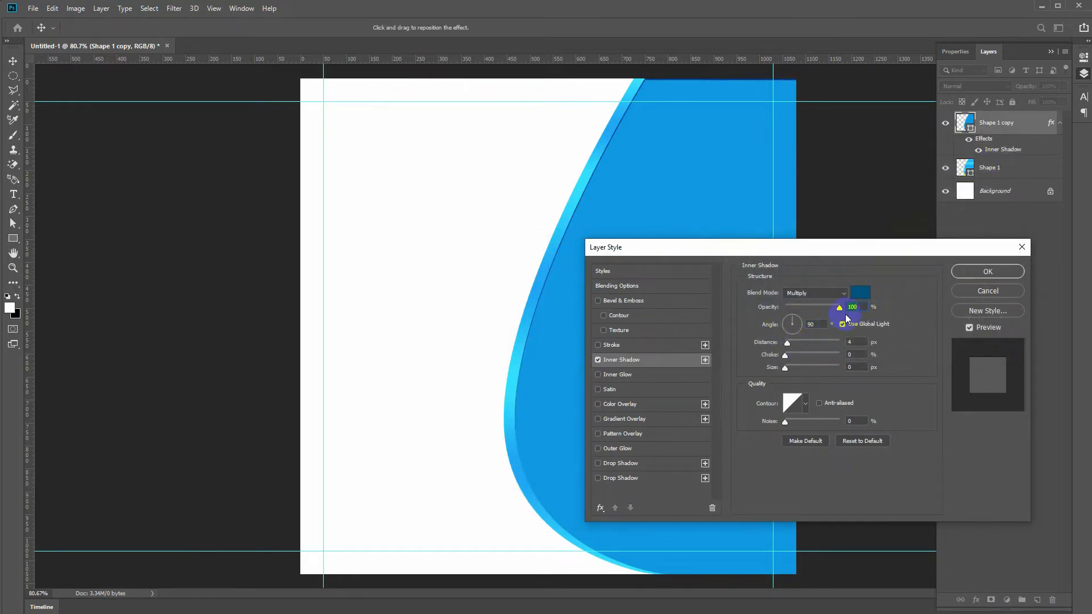
pyautogui.moveTo(787, 368); pyautogui.dragTo(794, 368)
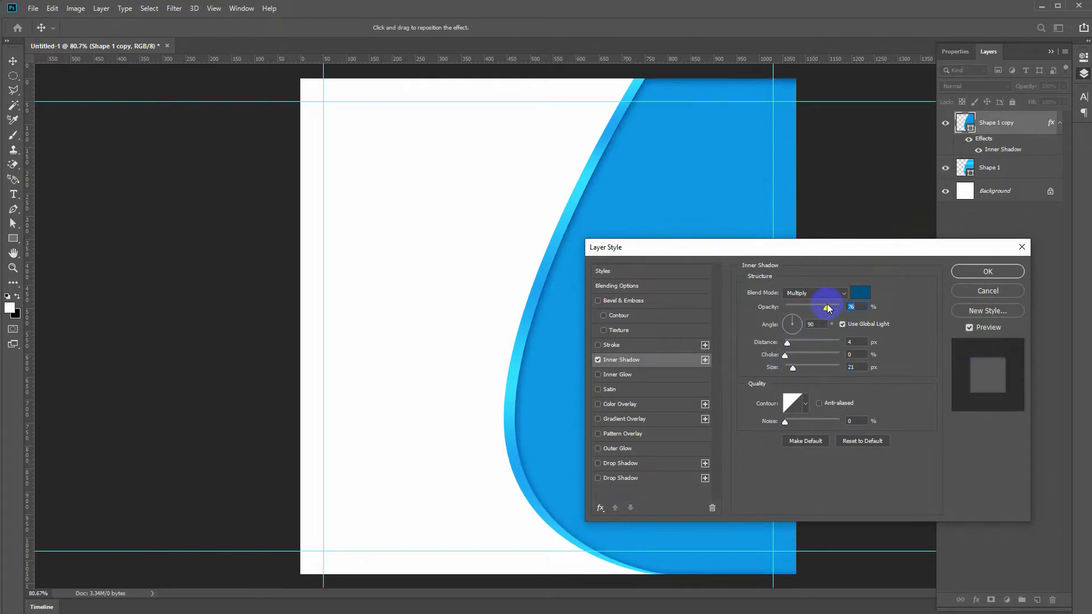
pyautogui.click(988, 271)
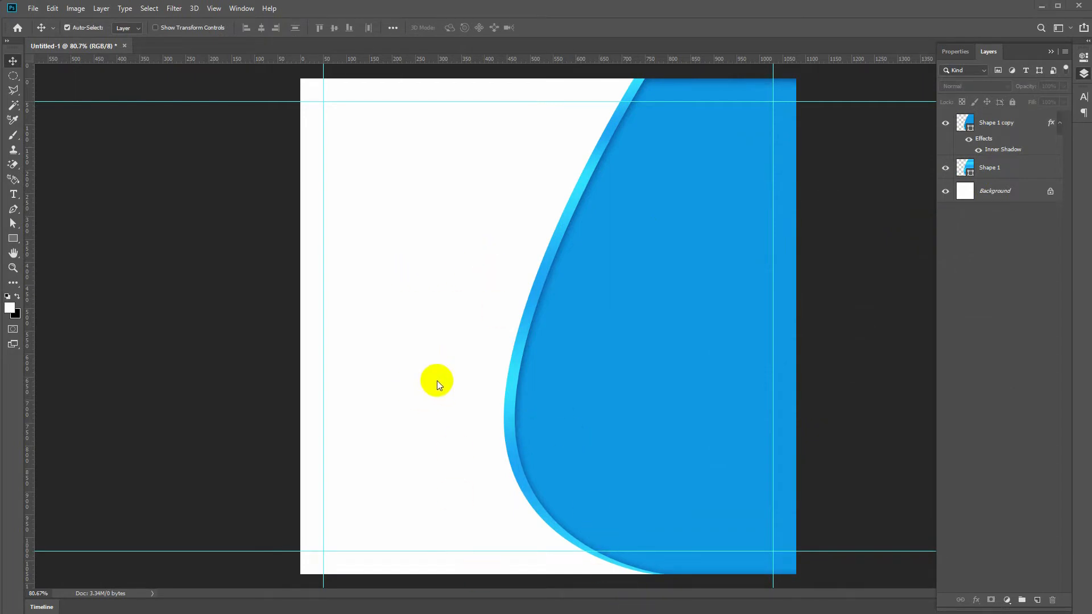
# - Place the doctor photo pngwing.com (2) and scale it to about 33.5%, keeping its base on the canvas's lower edge
pyautogui.moveTo(628, 395); pyautogui.dragTo(603, 434)
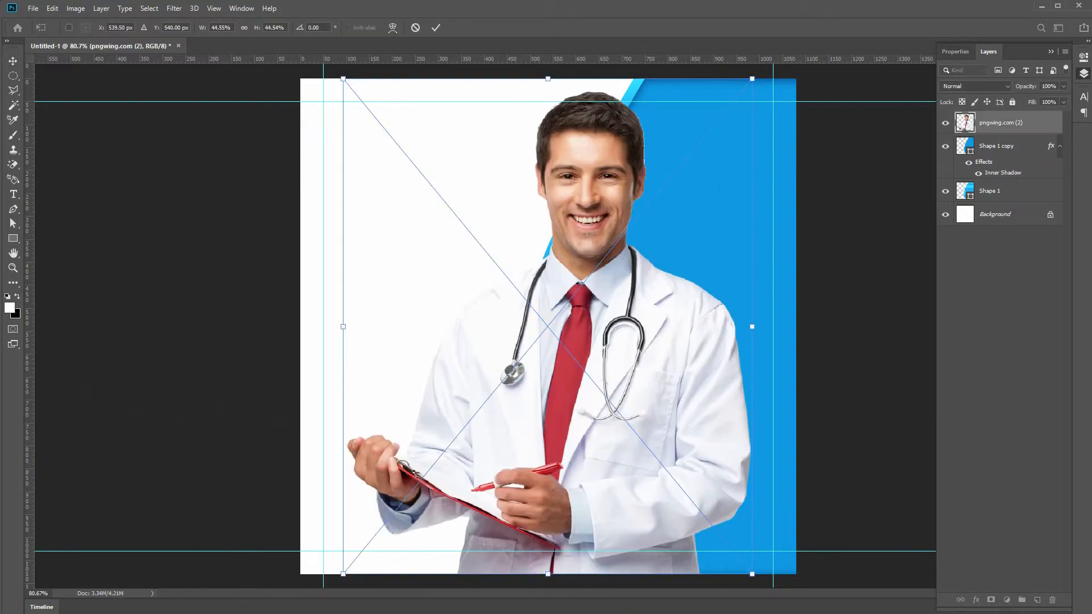
pyautogui.moveTo(345, 78); pyautogui.dragTo(446, 202)
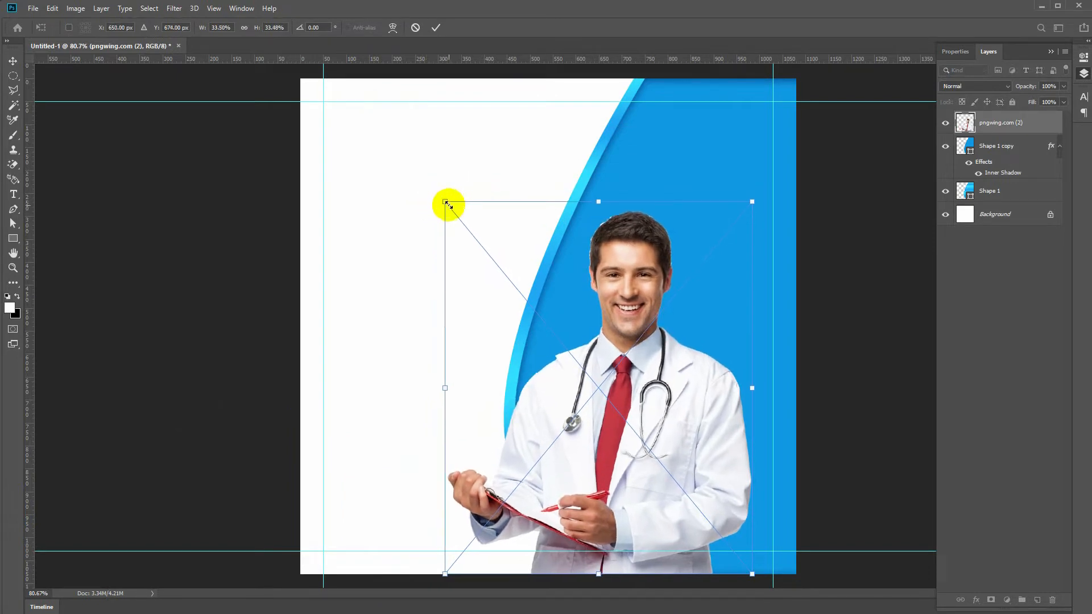
pyautogui.press('Return')
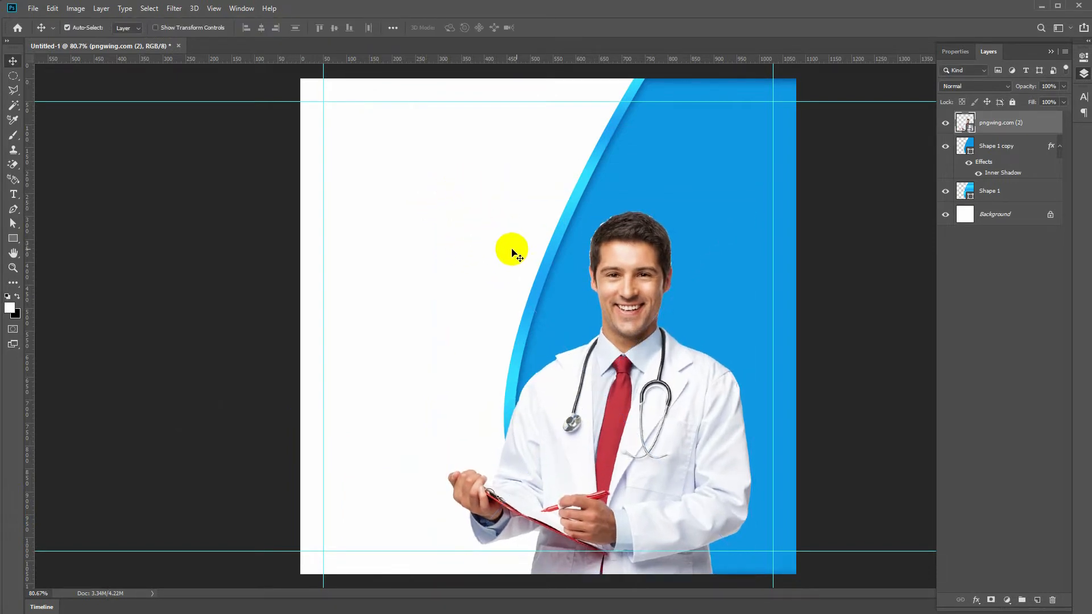
# - Shift the doctor photo right to the right-hand guide and enlarge it slightly
pyautogui.moveTo(654, 343); pyautogui.dragTo(672, 341)
pyautogui.hotkey('ctrl', 't')
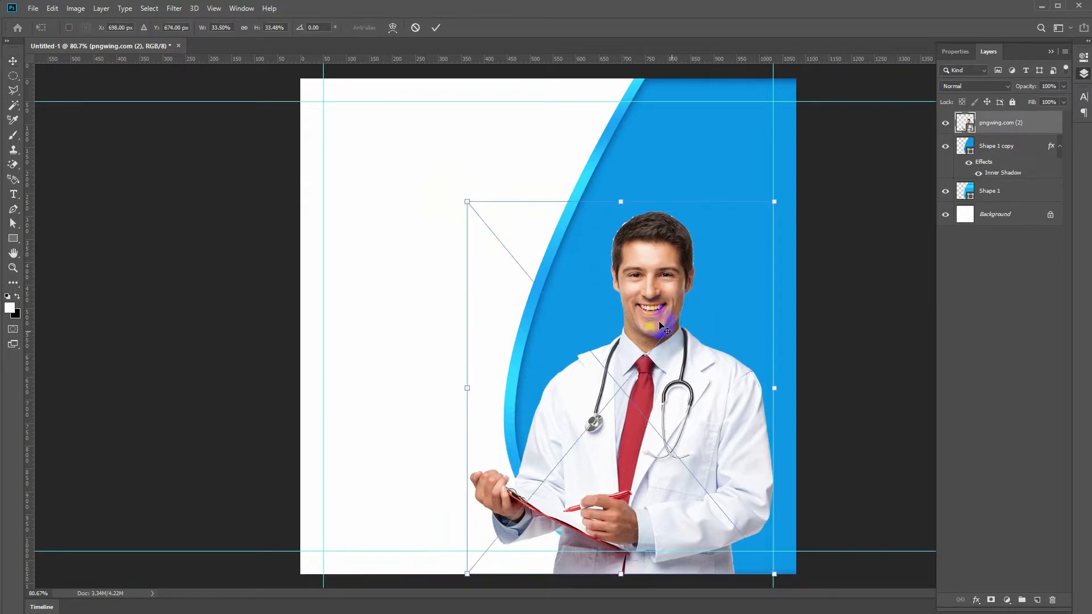
pyautogui.moveTo(464, 200); pyautogui.dragTo(449, 195)
pyautogui.press('Return')
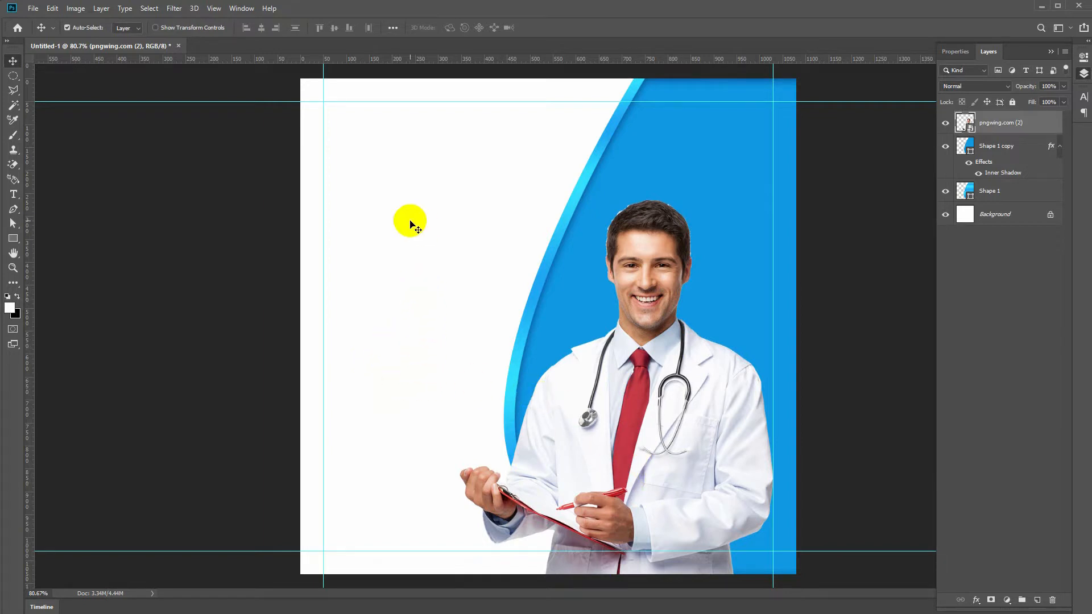
pyautogui.click(396, 236)
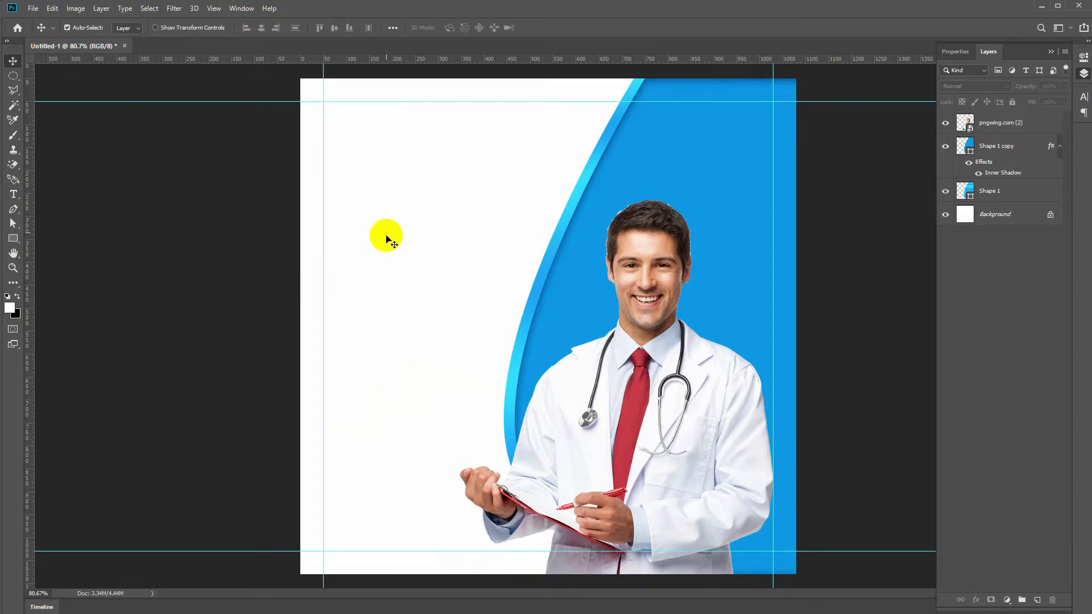
# - Add a point text line on the white area at the left guide, 12 pt Kanit Regular in cyan #33dfff
pyautogui.press('t')
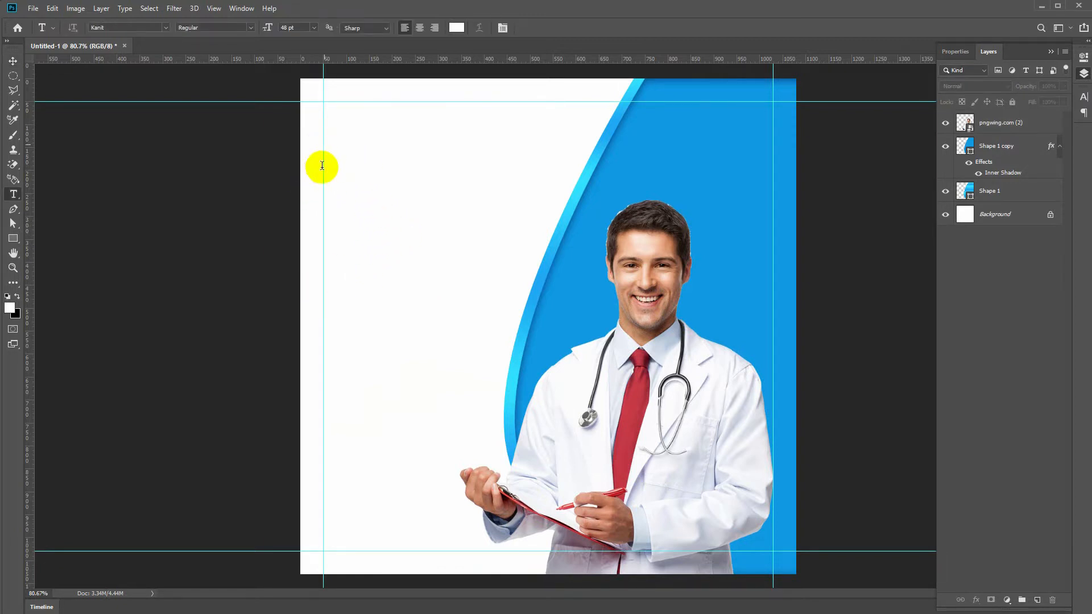
pyautogui.click(424, 150)
pyautogui.click(314, 27)
pyautogui.click(299, 95)
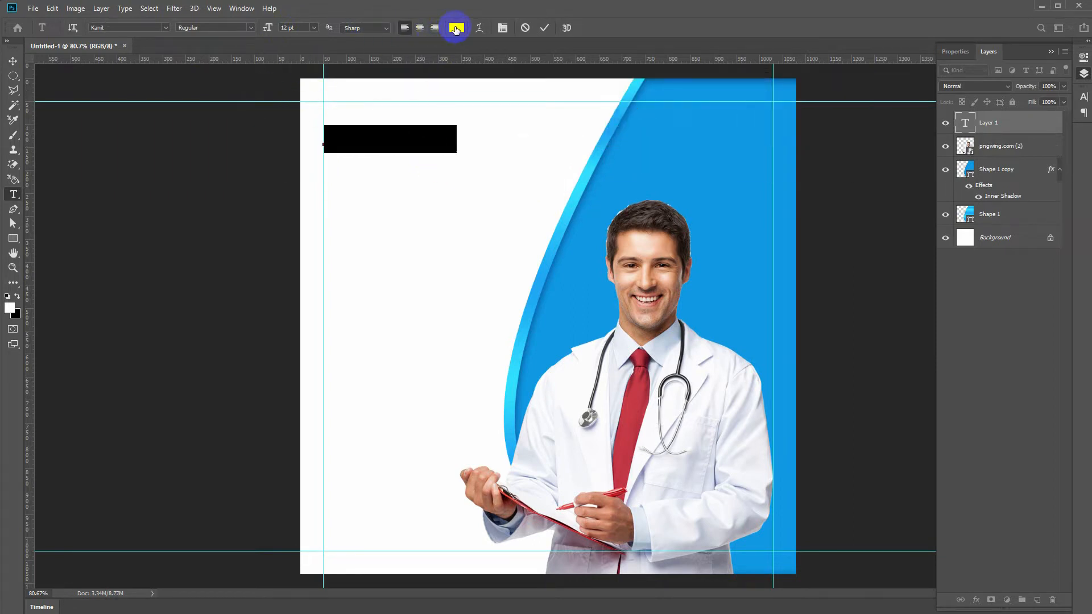
pyautogui.click(455, 28)
pyautogui.click(589, 167)
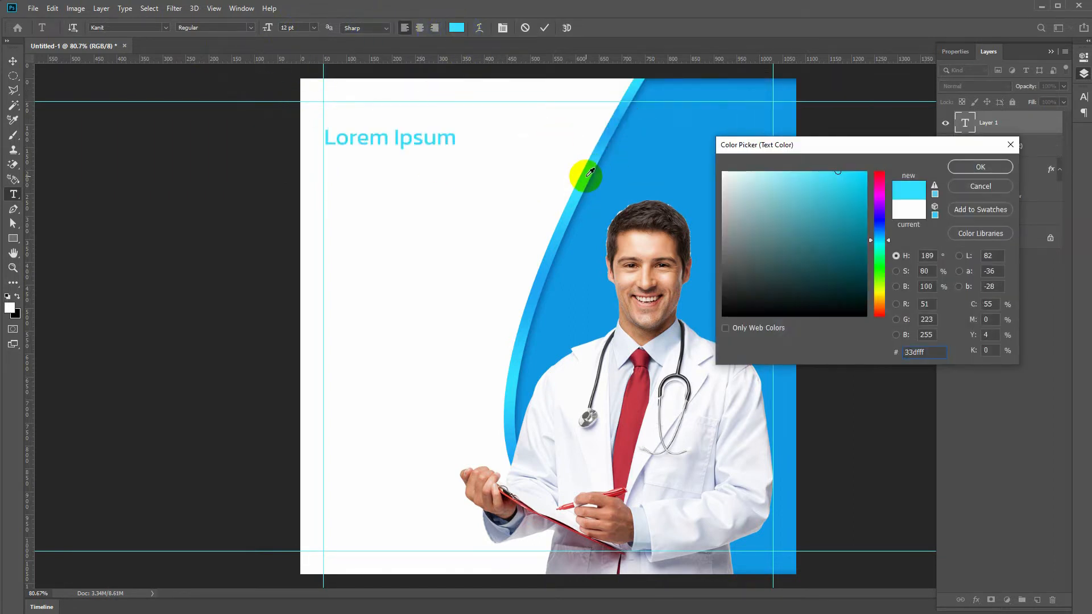
pyautogui.click(967, 171)
# - Replace the placeholder text with "HERE WE CARE YOU" and scale the line down to about 84.5%
pyautogui.tripleClick(391, 140)
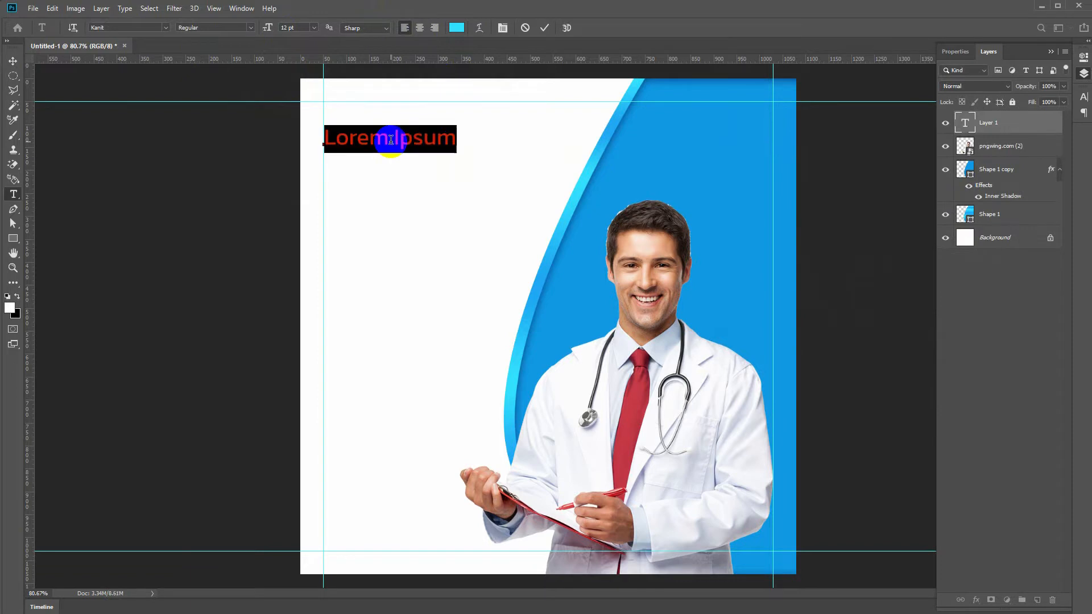
pyautogui.write('HERE WE CARE YOU')
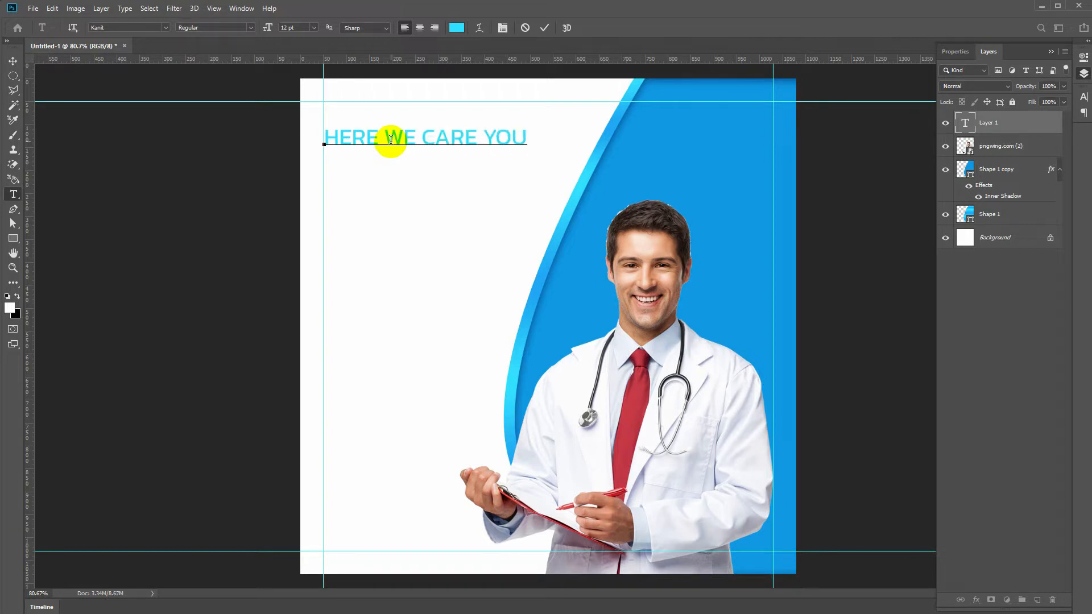
pyautogui.hotkey('ctrl', 'Return')
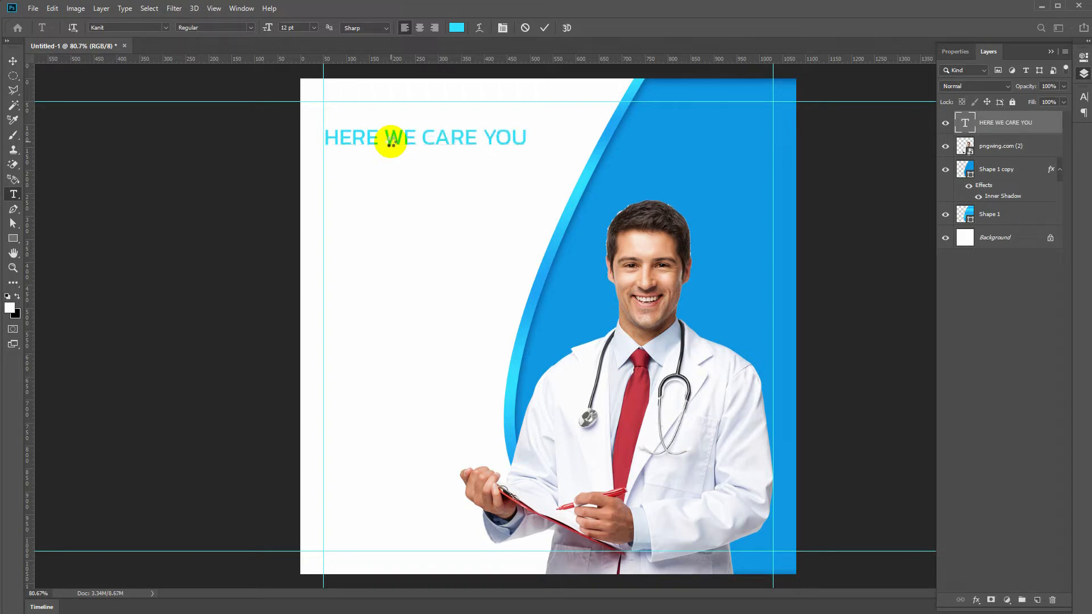
pyautogui.hotkey('ctrl', 't')
pyautogui.moveTo(487, 141)
pyautogui.mouseDown()
pyautogui.moveTo(512, 134)
pyautogui.moveTo(496, 136)
pyautogui.mouseUp()
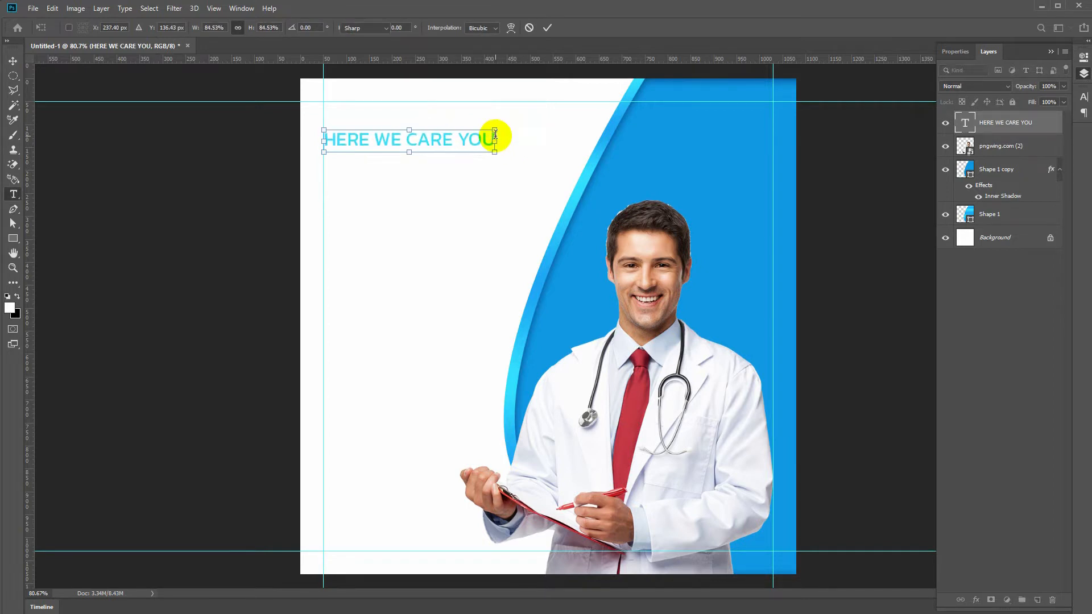
pyautogui.press('Return')
# - Duplicate the "HERE WE CARE YOU" line directly beneath itself and change the copy's text to "FOR HEALTH"
pyautogui.press('v')
pyautogui.moveTo(342, 144); pyautogui.dragTo(344, 157)
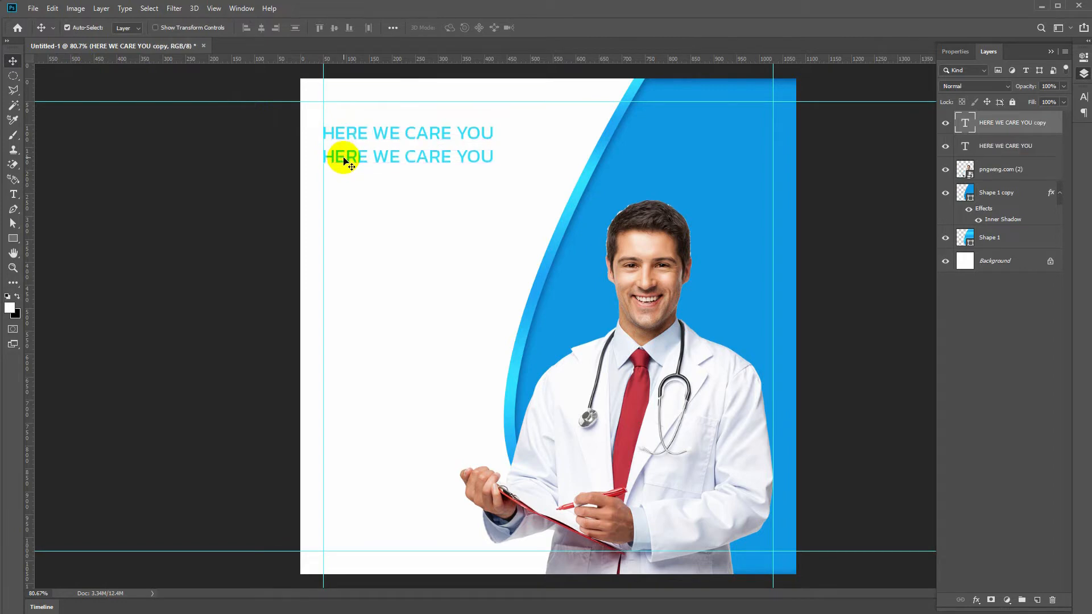
pyautogui.doubleClick(344, 157)
pyautogui.write('FOR HEAL')
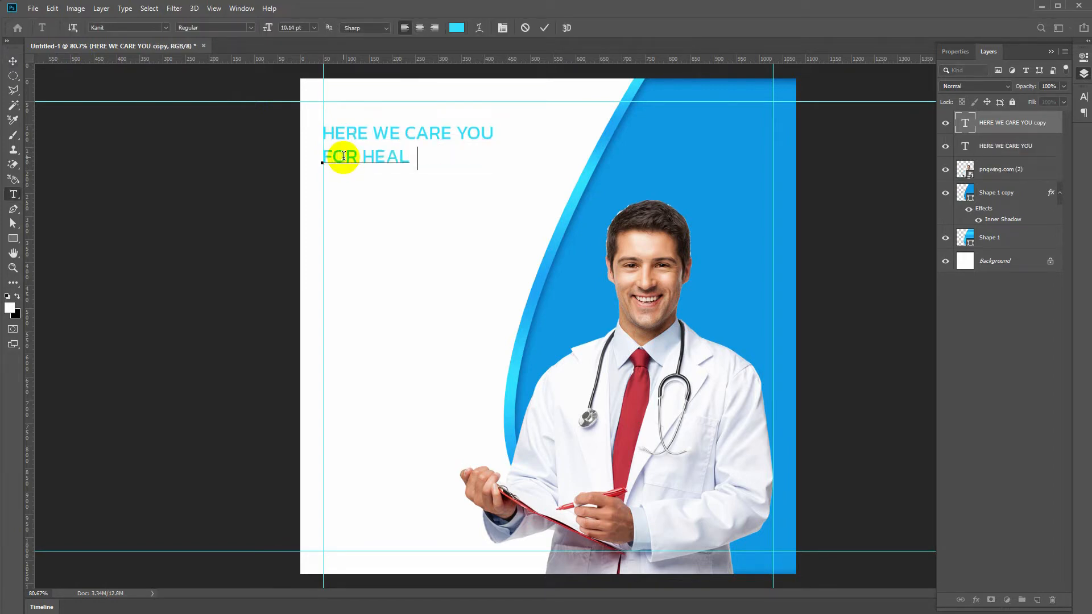
# - Recolour the "FOR HEALTH" text with a darker shade of the blue sampled from the curved shape
pyautogui.doubleClick(343, 151)
pyautogui.hotkey('ctrl', 'a')
pyautogui.click(457, 28)
pyautogui.click(619, 176)
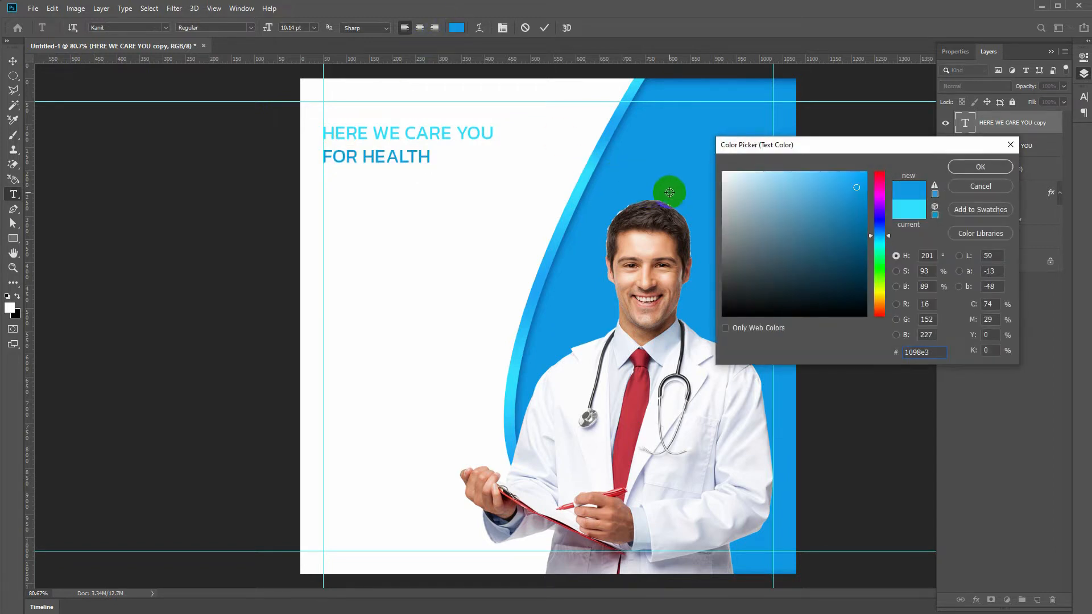
pyautogui.click(856, 219)
pyautogui.click(975, 170)
# - Set the "FOR HEALTH" text to the Bold weight
pyautogui.click(254, 31)
pyautogui.click(202, 66)
pyautogui.click(250, 28)
pyautogui.click(204, 73)
pyautogui.click(545, 27)
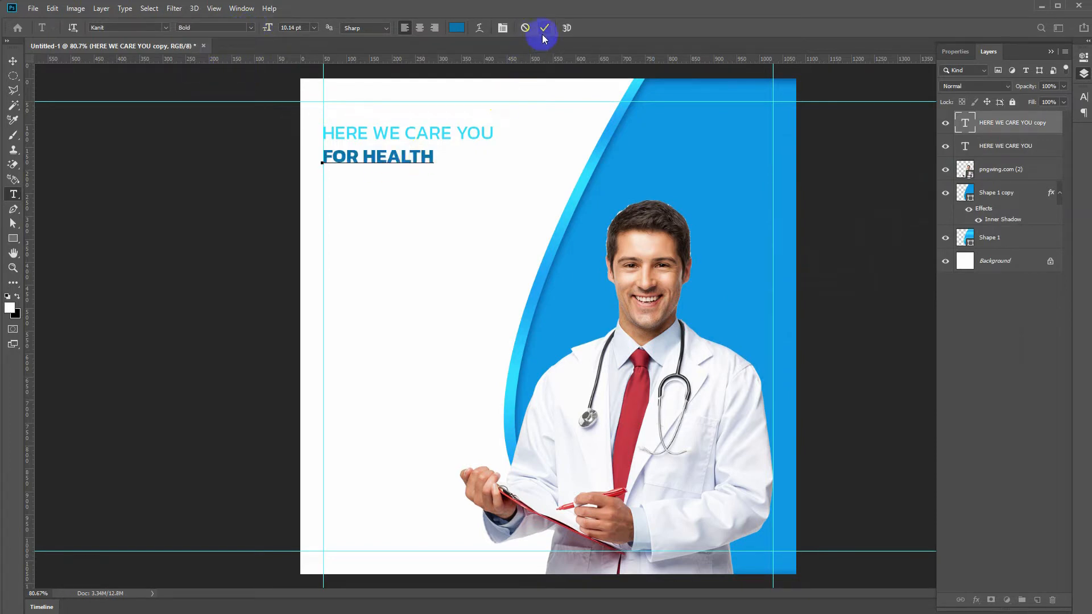
# - Scale the "FOR HEALTH" line up to about 18.91 pt, keeping its left edge on the guide
pyautogui.hotkey('ctrl', 't')
pyautogui.moveTo(434, 165)
pyautogui.mouseDown()
pyautogui.moveTo(529, 219)
pyautogui.moveTo(398, 164)
pyautogui.mouseUp()
pyautogui.press('Return')
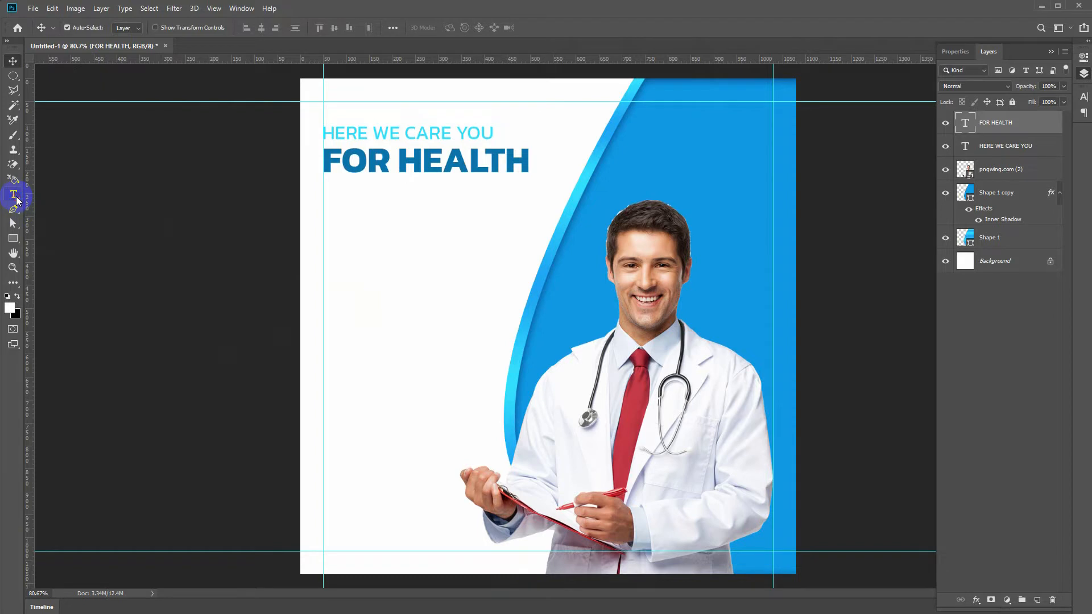
# - Draw a two-line-high paragraph text box below "FOR HEALTH" and set its Lorem ipsum placeholder text to Regular weight
pyautogui.click(14, 194)
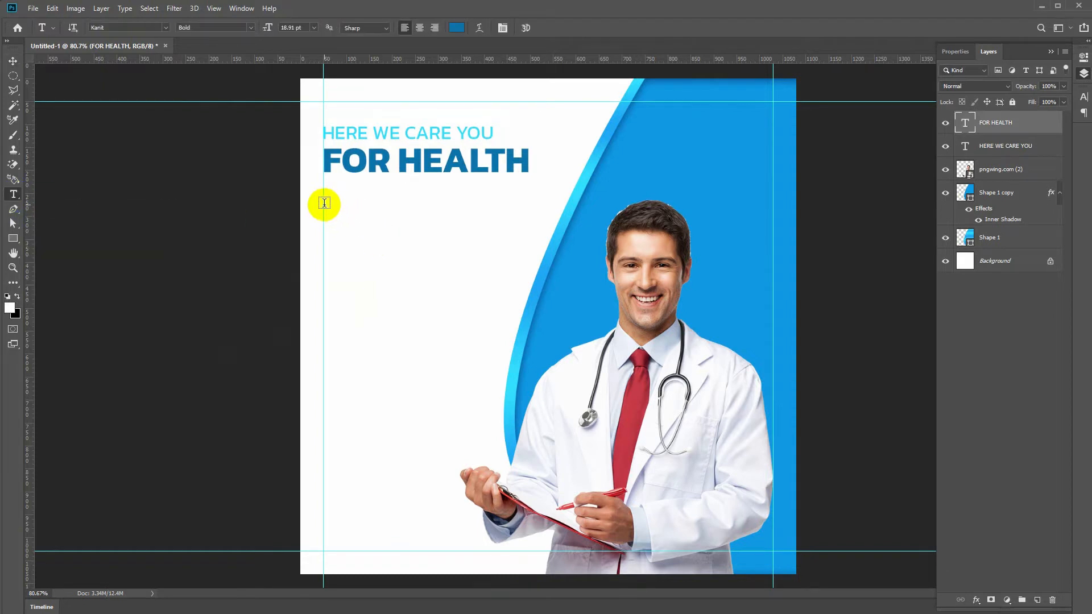
pyautogui.moveTo(324, 205); pyautogui.dragTo(520, 256)
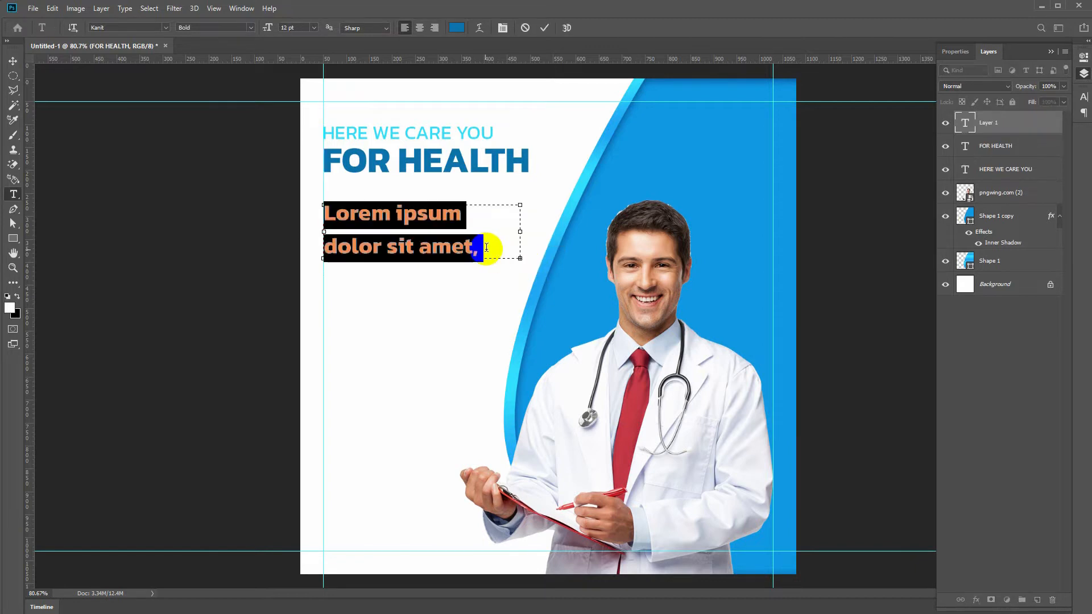
pyautogui.click(250, 28)
pyautogui.click(233, 50)
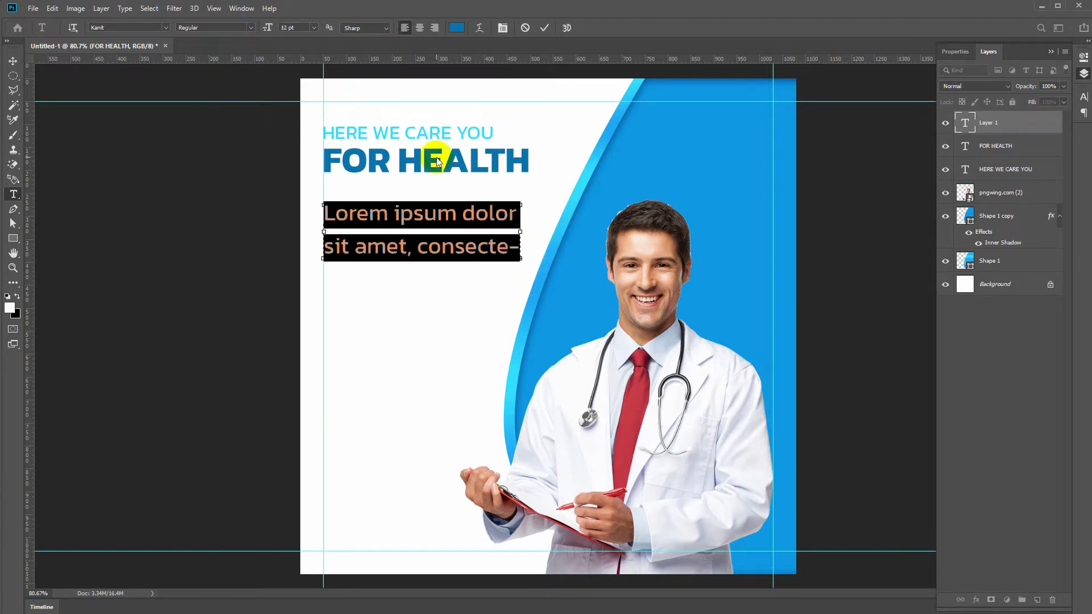
# - Set the Lorem ipsum paragraph to a 5 pt font size with 6 pt leading
pyautogui.click(312, 27)
pyautogui.click(310, 68)
pyautogui.click(314, 27)
pyautogui.click(310, 36)
pyautogui.hotkey('ctrl', 't')
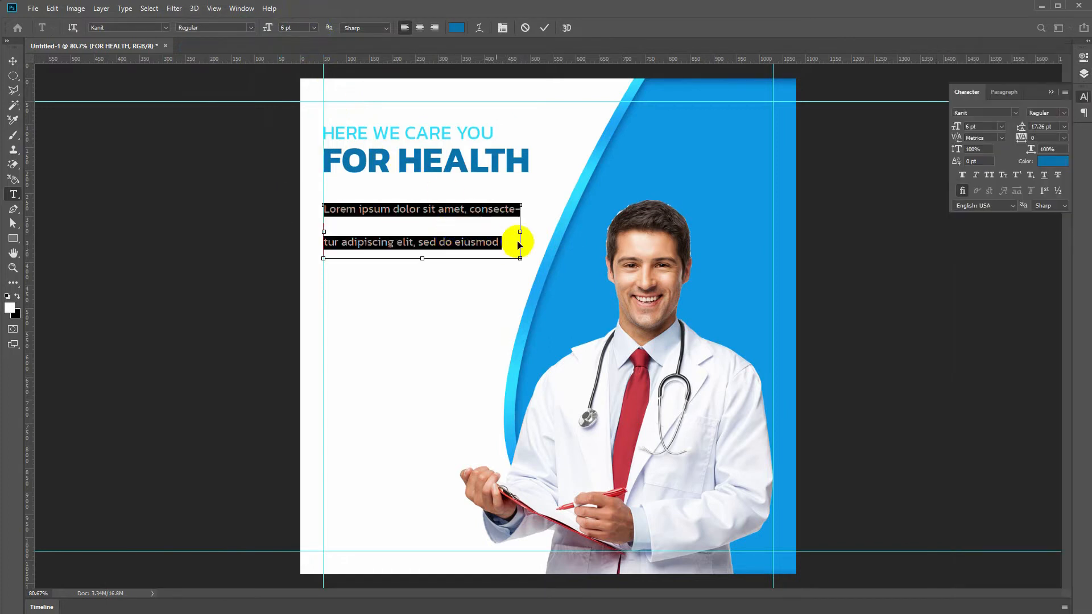
pyautogui.press('Down')
pyautogui.press('Down')
pyautogui.press('Down')
pyautogui.press('Down')
pyautogui.press('Down')
pyautogui.press('Down')
pyautogui.press('Down')
pyautogui.press('Down')
pyautogui.press('Down')
pyautogui.press('Down')
pyautogui.press('Down')
pyautogui.press('Down')
pyautogui.write('6')
pyautogui.press('Return')
pyautogui.click(984, 126)
pyautogui.write('5')
pyautogui.press('Return')
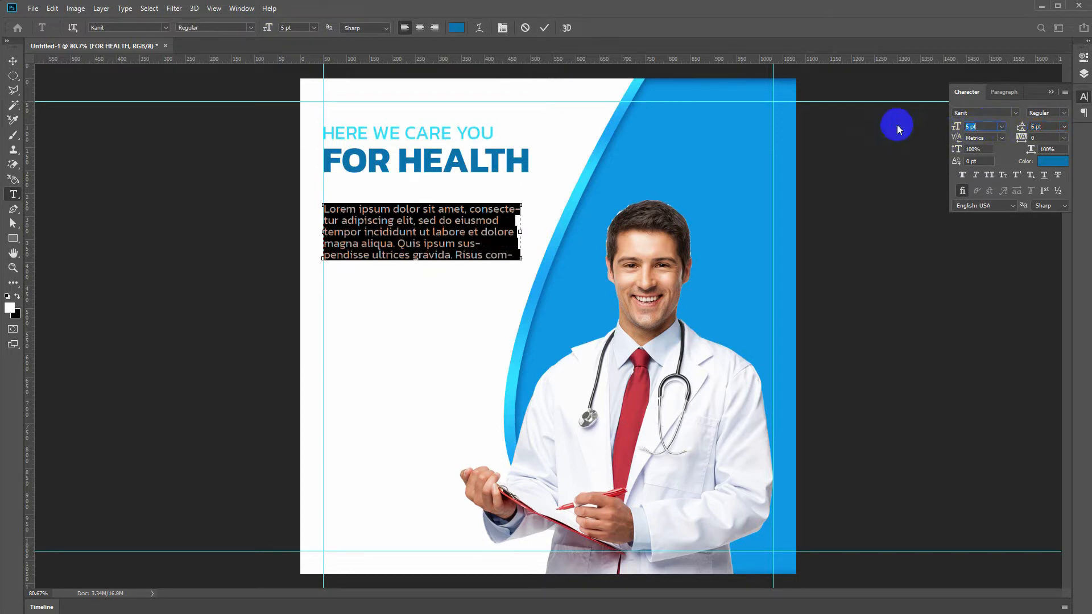
# - Change the Lorem ipsum paragraph's text colour to dark blue #043651
pyautogui.click(935, 130)
pyautogui.click(405, 215)
pyautogui.hotkey('ctrl', 'a')
pyautogui.click(460, 28)
pyautogui.click(858, 259)
pyautogui.click(860, 271)
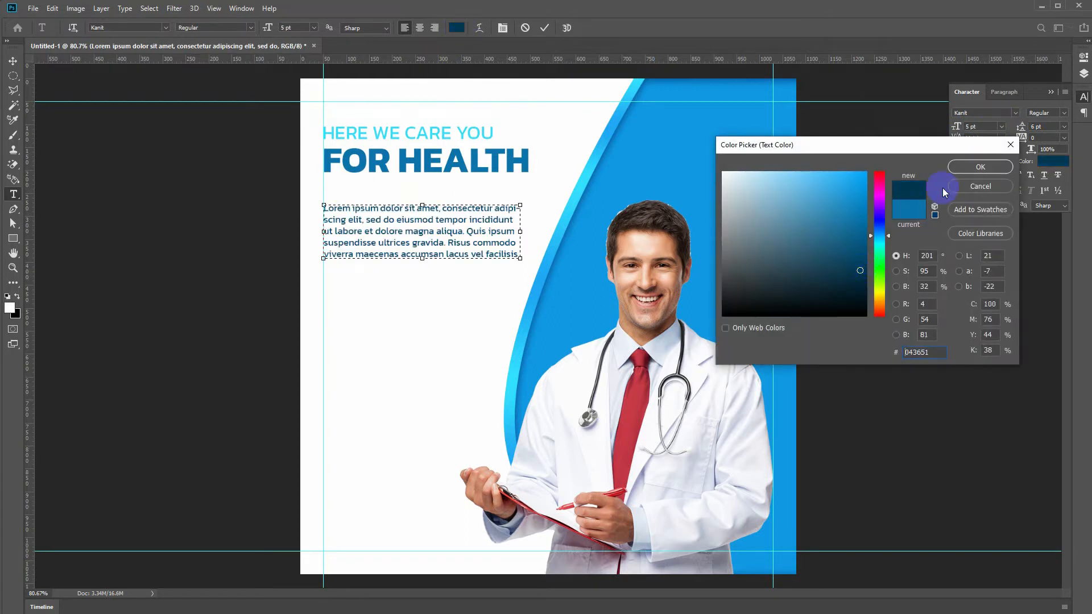
pyautogui.click(954, 168)
# - Commit the paragraph text and move it up slightly, closer to the "FOR HEALTH" headline
pyautogui.press('BackSpace')
pyautogui.hotkey('ctrl', 'z')
pyautogui.hotkey('ctrl', 'Return')
pyautogui.press('v')
pyautogui.moveTo(338, 239); pyautogui.dragTo(337, 226)
pyautogui.click(373, 316)
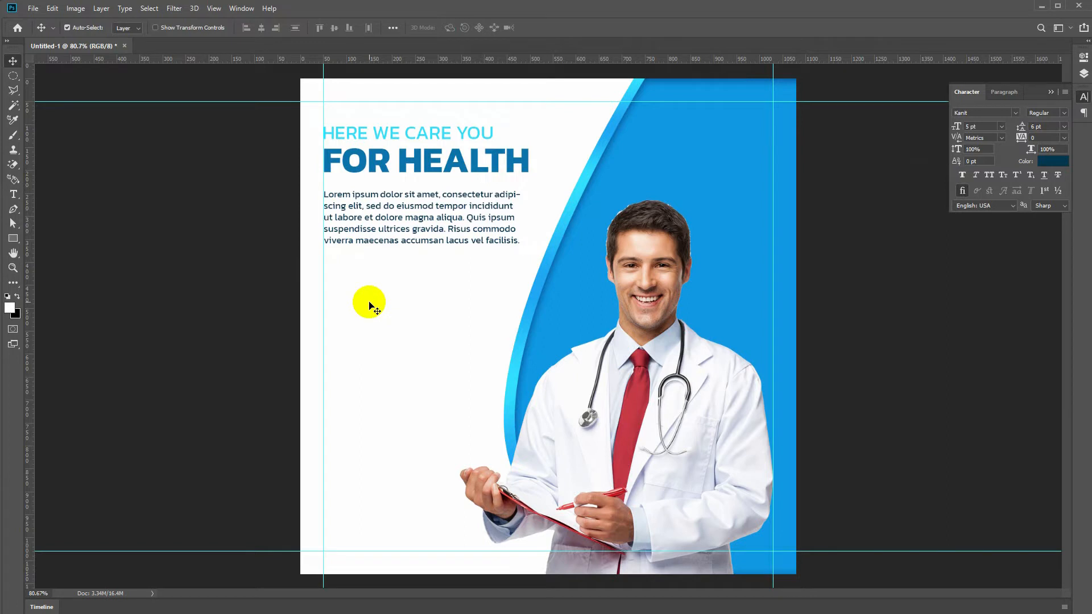
# - Add a two-line "LOGO HERE" text below the paragraph at 5 pt and colour it white
pyautogui.press('t')
pyautogui.click(355, 306)
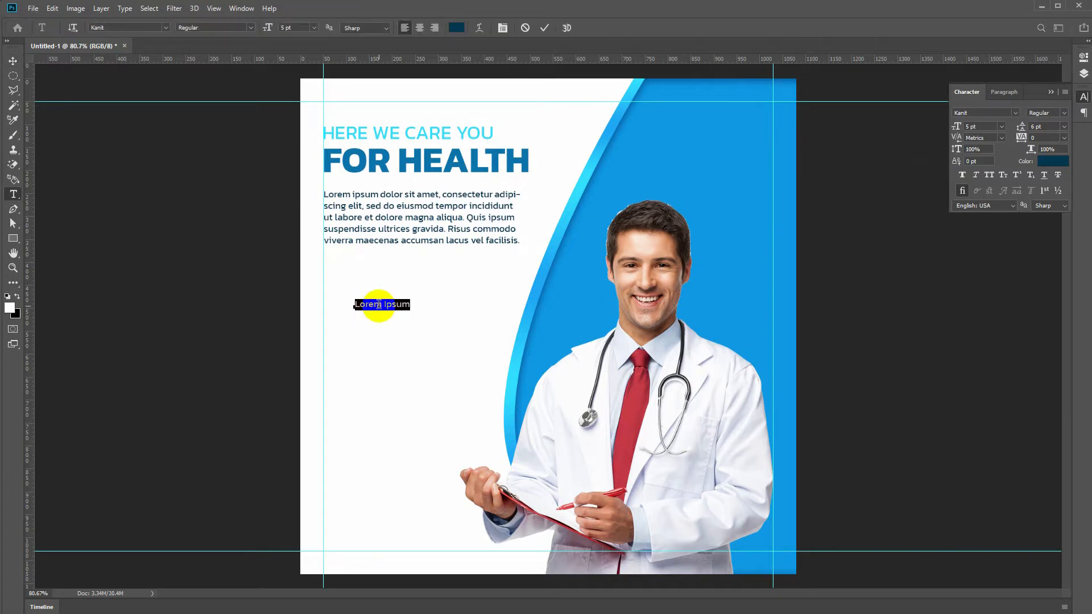
pyautogui.write('LOGO ')
pyautogui.write('HERE')
pyautogui.hotkey('ctrl', 'a')
pyautogui.click(459, 28)
pyautogui.moveTo(758, 242); pyautogui.dragTo(687, 147)
pyautogui.press('Return')
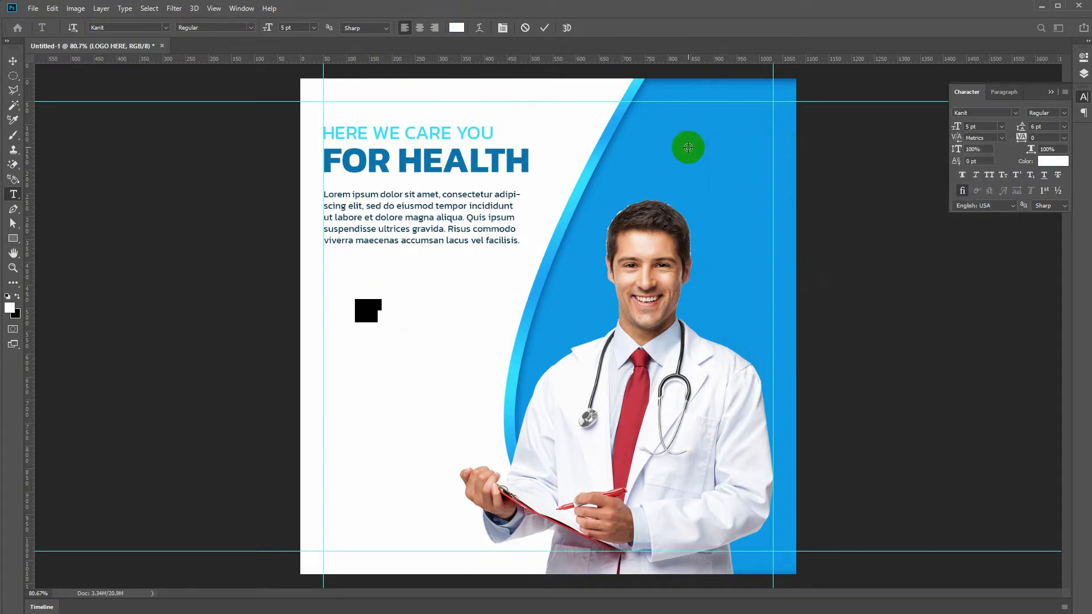
pyautogui.hotkey('ctrl', 'Return')
# - Move the "LOGO HERE" text to the canvas's upper-right guide corner over the blue shape and enlarge it slightly
pyautogui.hotkey('ctrl', 't')
pyautogui.moveTo(362, 307); pyautogui.dragTo(756, 109)
pyautogui.press('Return')
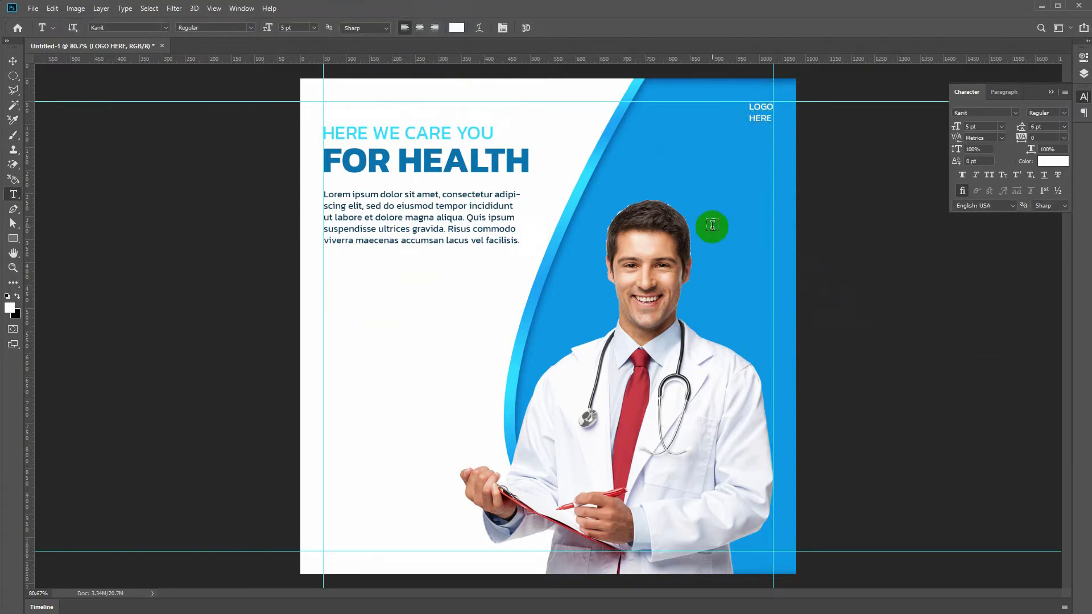
pyautogui.hotkey('ctrl', 't')
pyautogui.moveTo(750, 122); pyautogui.dragTo(747, 132)
pyautogui.press('Return')
pyautogui.press('v')
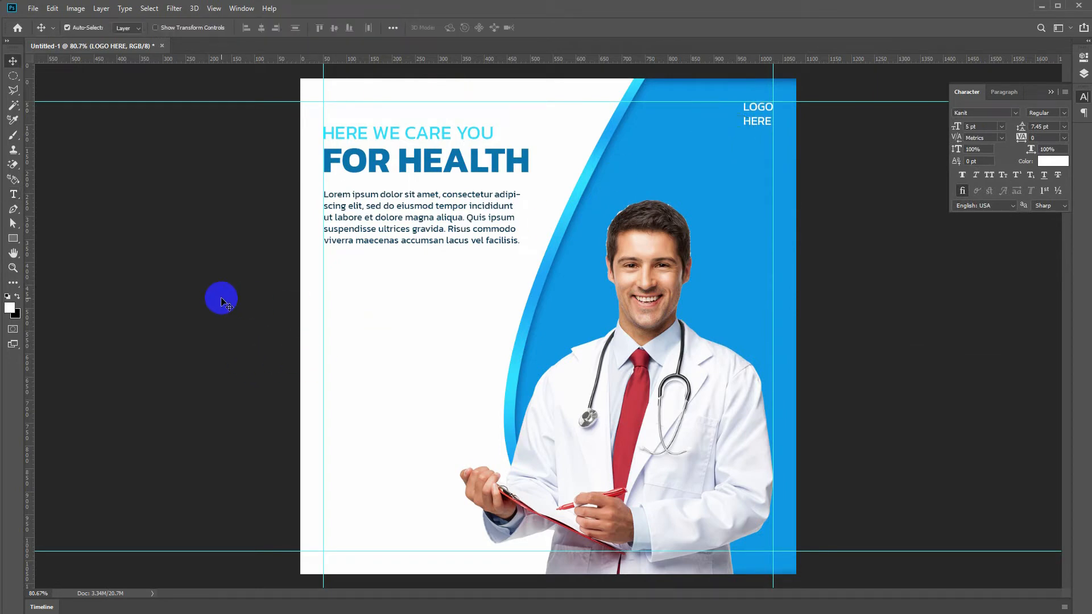
pyautogui.click(220, 297)
# - Draw a rounded rectangle about 220 by 103 px with 10 px corners at the left guide, below the paragraph
pyautogui.press('t')
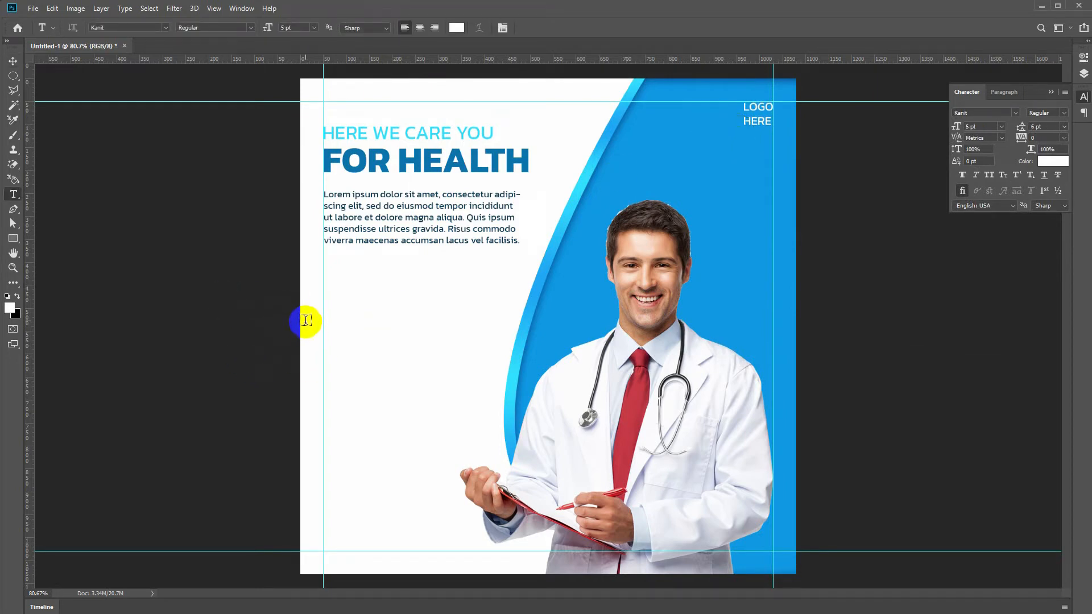
pyautogui.rightClick(13, 239)
pyautogui.click(66, 249)
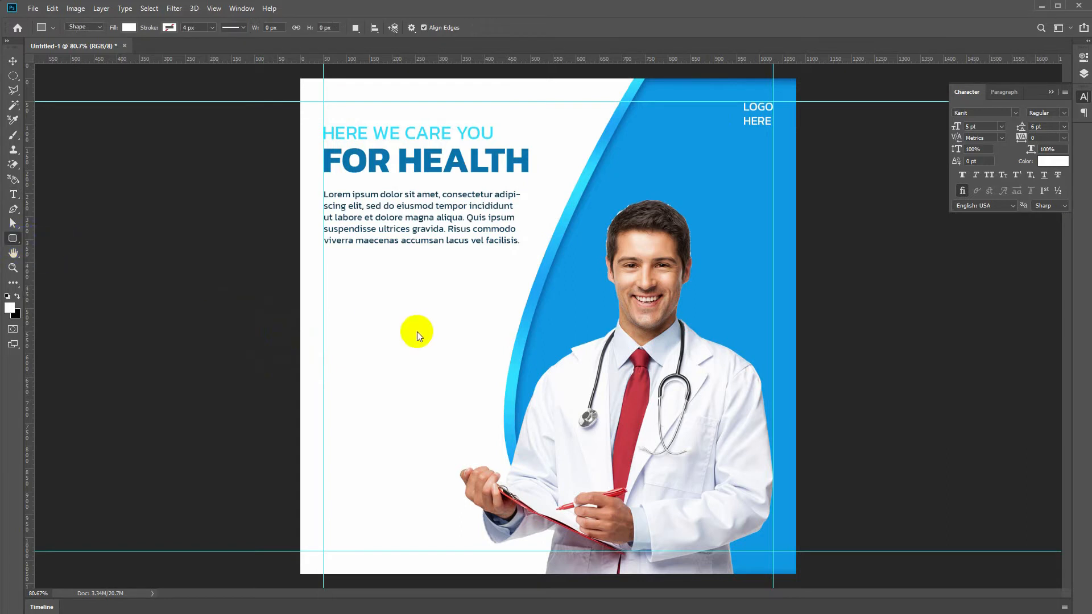
pyautogui.click(343, 292)
pyautogui.press('Escape')
pyautogui.moveTo(323, 281); pyautogui.dragTo(424, 328)
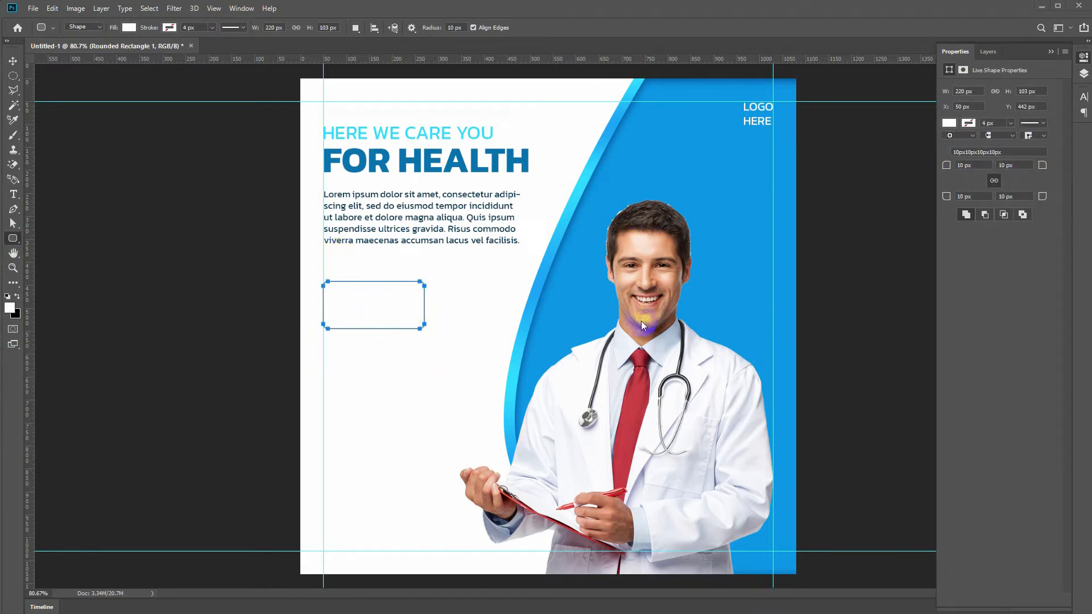
# - Fill the rounded rectangle with the large curve's blue, #1098e3
pyautogui.click(1050, 52)
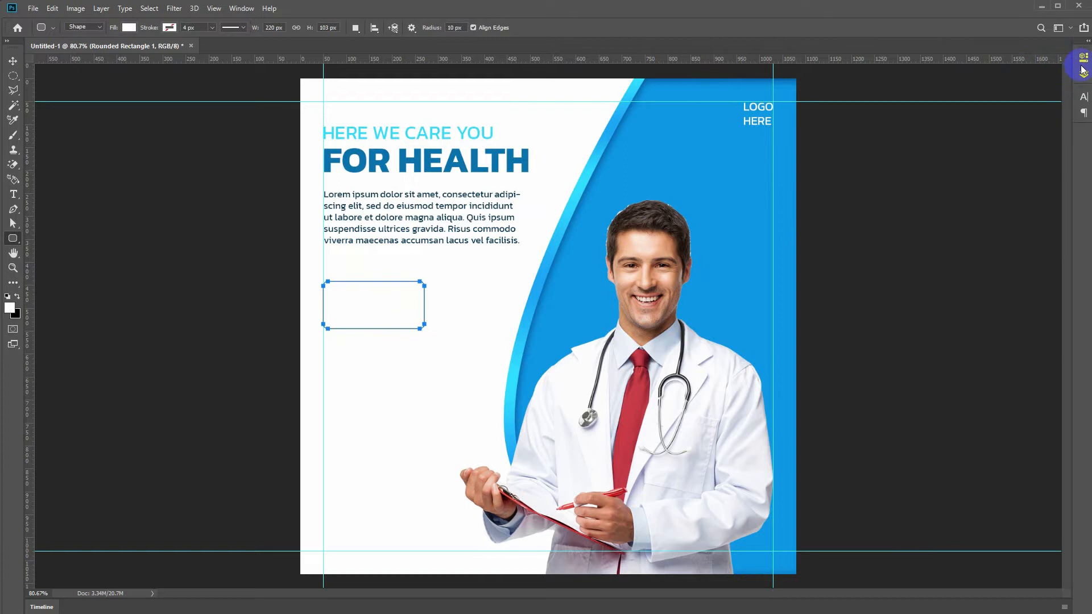
pyautogui.click(1084, 70)
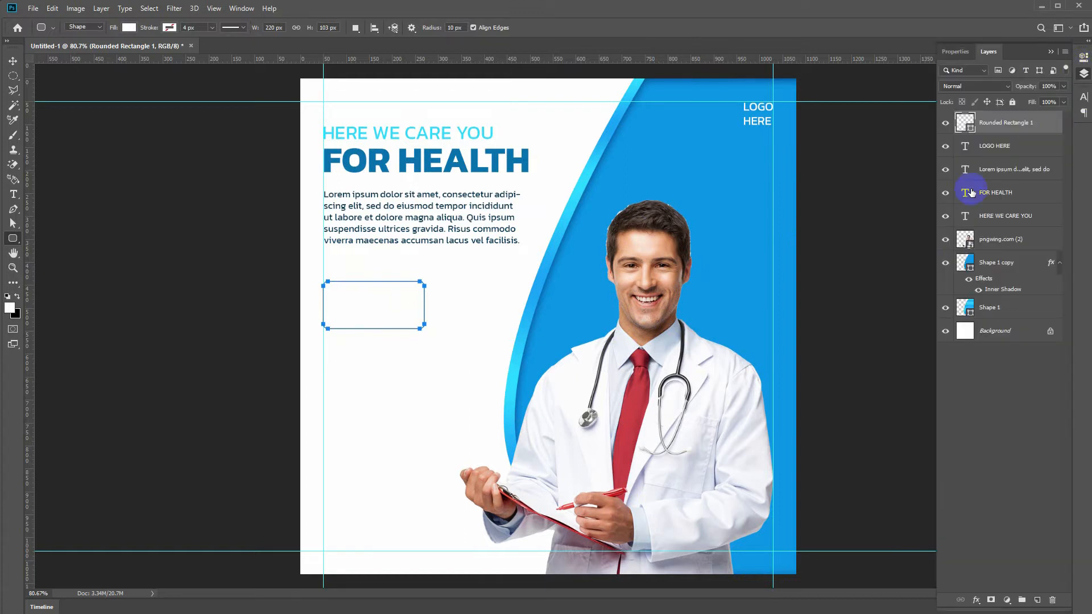
pyautogui.doubleClick(966, 123)
pyautogui.click(629, 177)
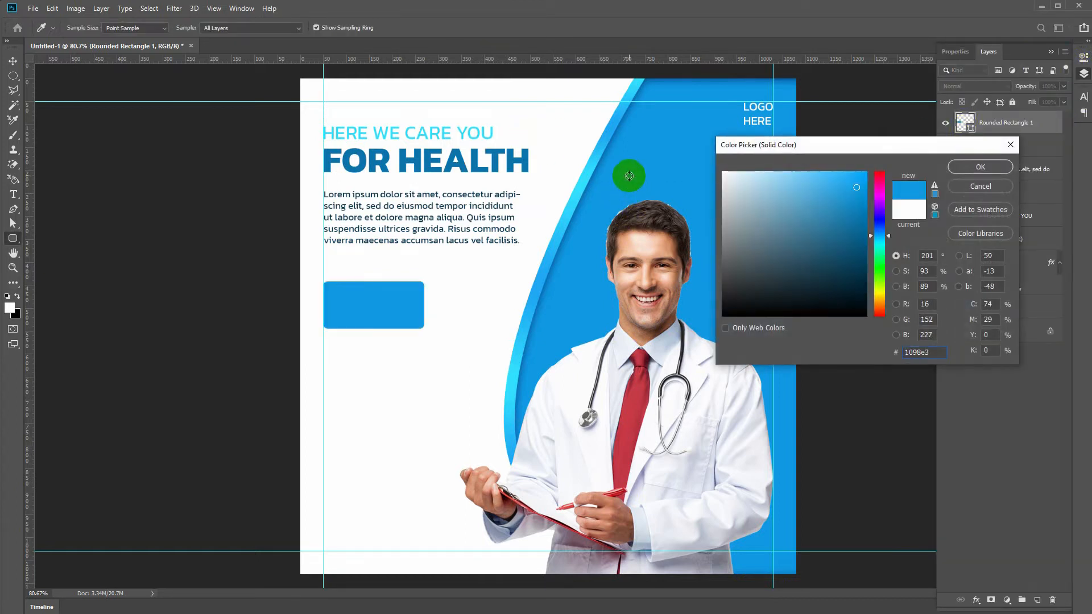
pyautogui.press('Return')
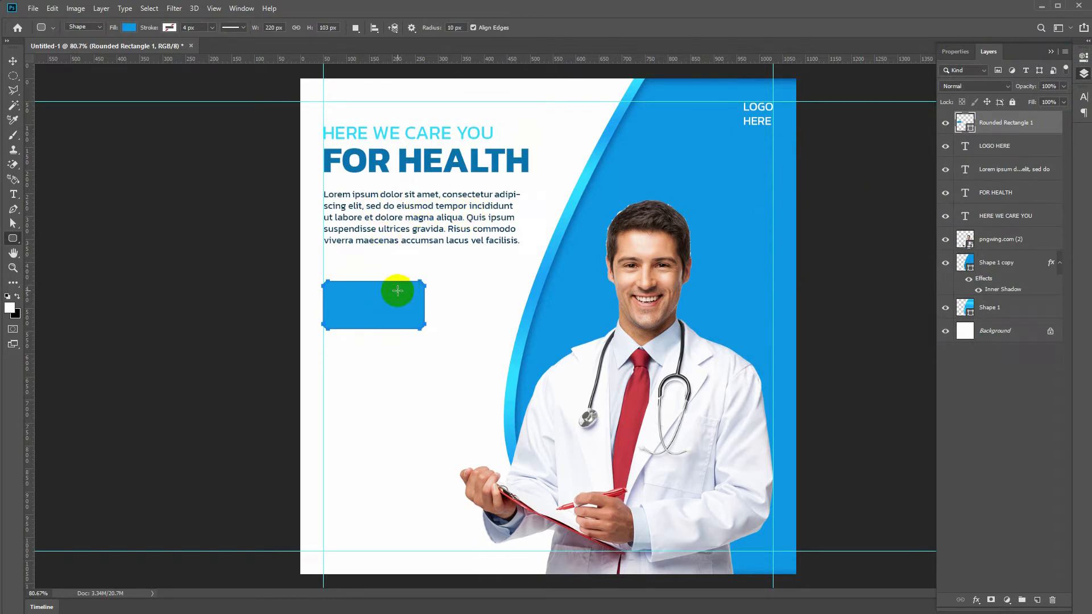
# - Set the blue box's four corner radii to 20 px and move it further down below the paragraph
pyautogui.press('a')
pyautogui.press('v')
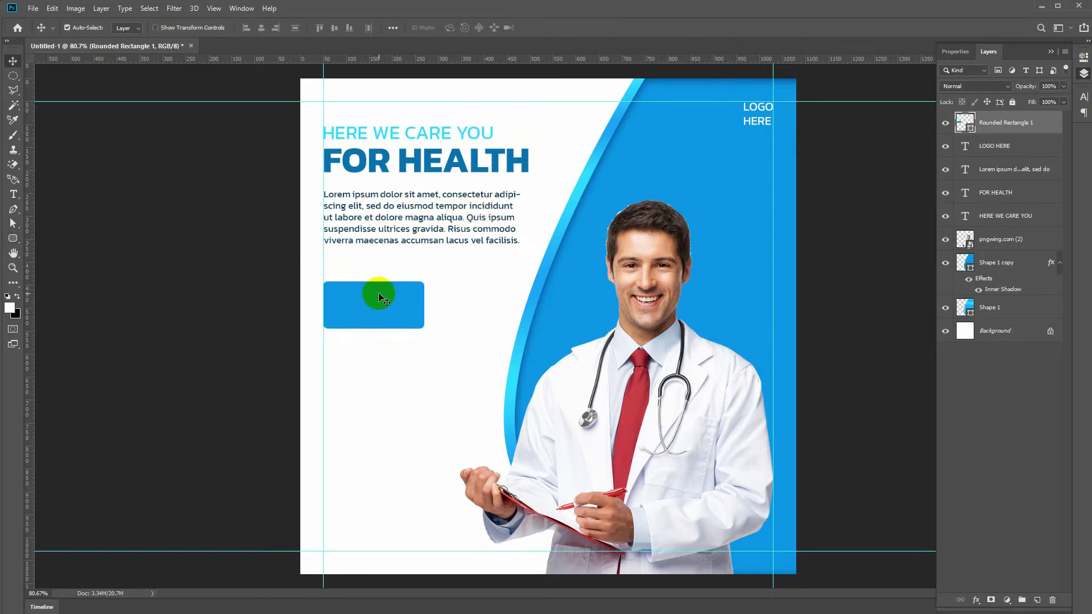
pyautogui.click(954, 52)
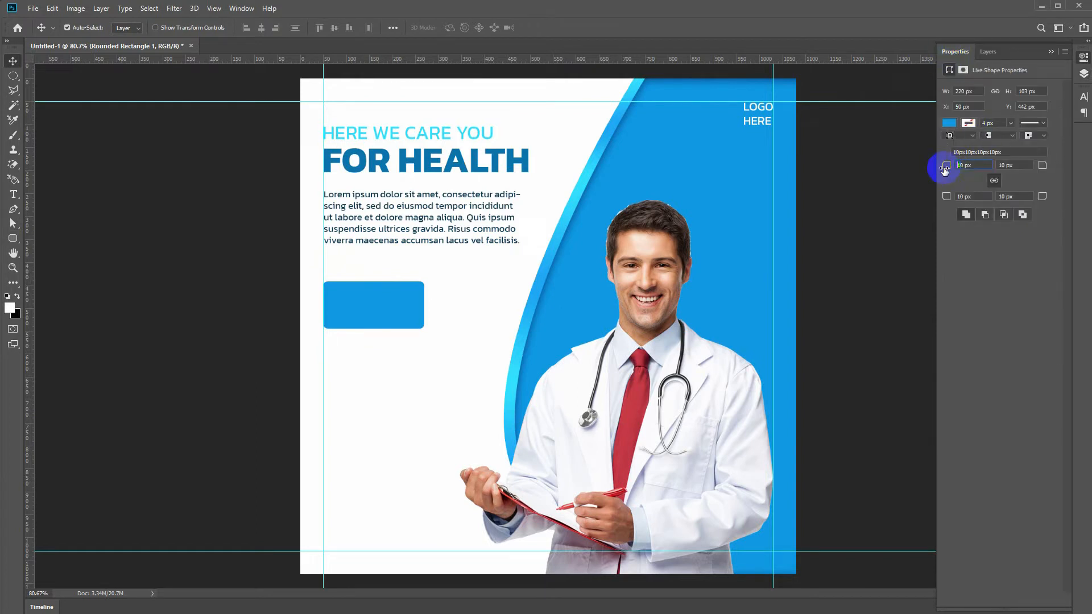
pyautogui.moveTo(390, 300); pyautogui.dragTo(378, 338)
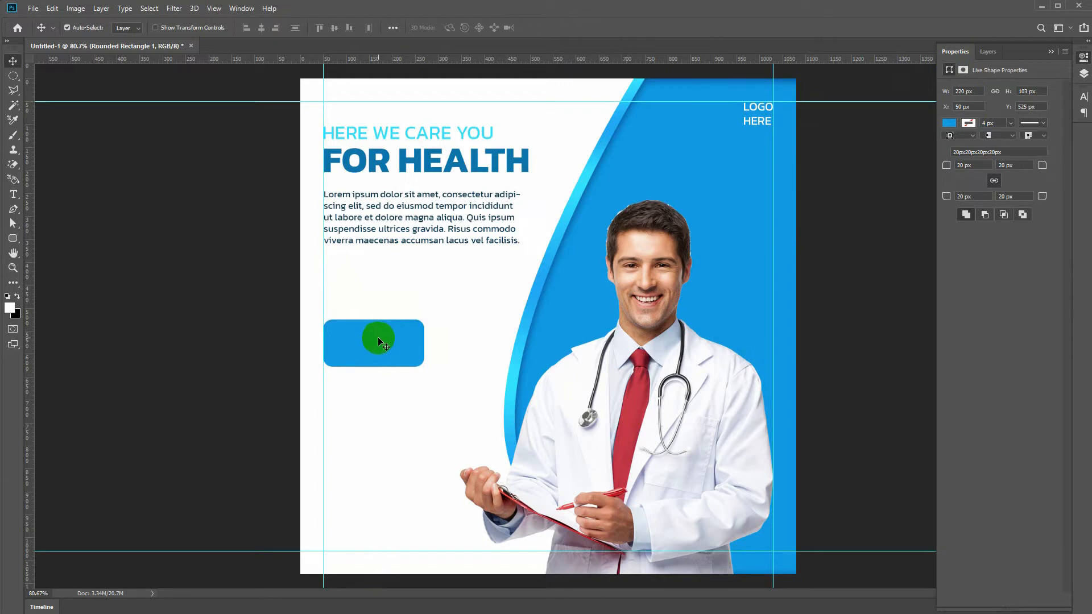
pyautogui.moveTo(377, 343); pyautogui.dragTo(376, 364)
pyautogui.hotkey('ctrl', 'z')
pyautogui.hotkey('ctrl', 'z')
# - Duplicate the blue box with a diagonal-line pattern fill and set the copy behind it, offset slightly down and to the left
pyautogui.moveTo(378, 316); pyautogui.dragTo(373, 399)
pyautogui.press('u')
pyautogui.click(134, 32)
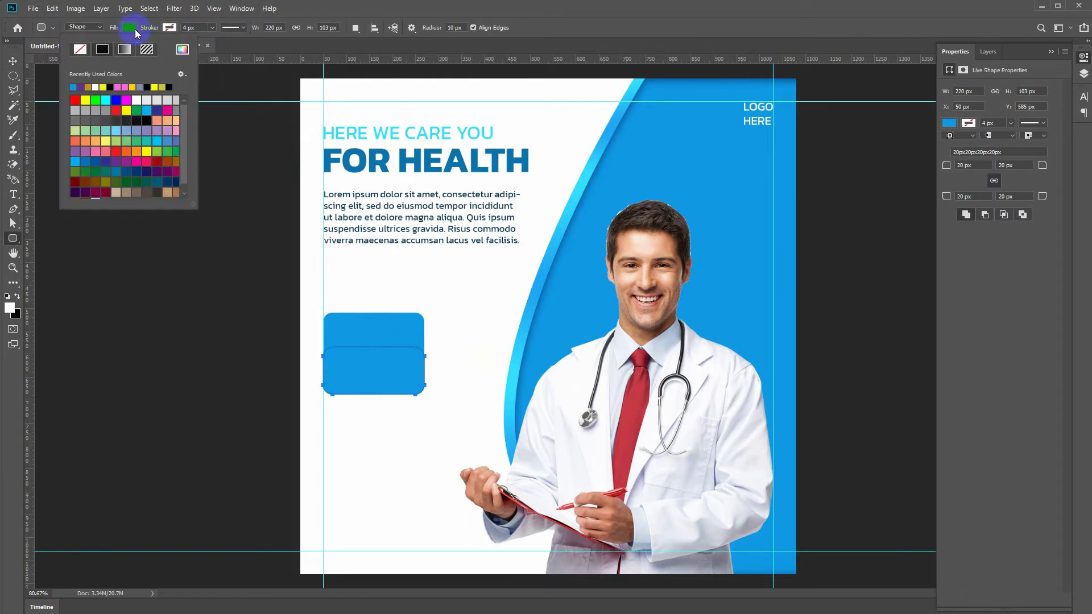
pyautogui.click(150, 53)
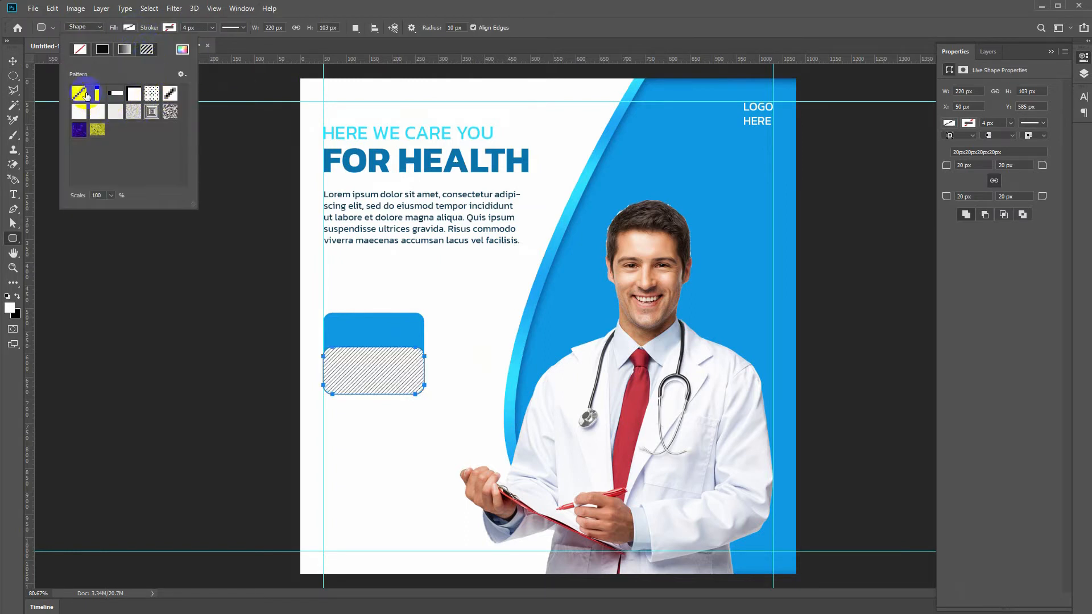
pyautogui.click(360, 370)
pyautogui.click(105, 312)
pyautogui.press('v')
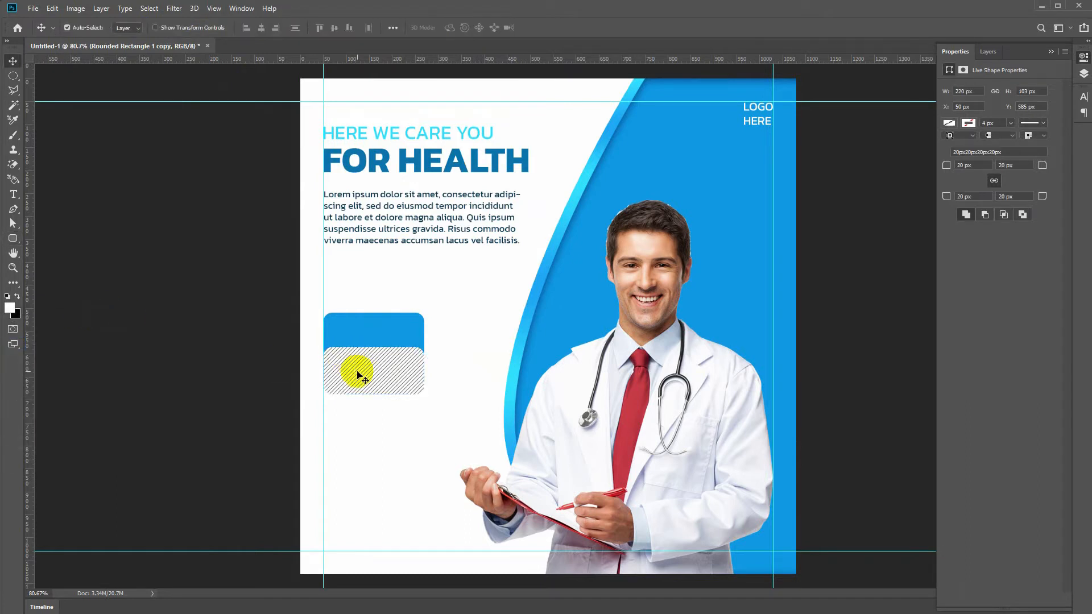
pyautogui.moveTo(359, 374)
pyautogui.mouseDown()
pyautogui.moveTo(337, 370)
pyautogui.moveTo(335, 353)
pyautogui.moveTo(389, 326)
pyautogui.mouseUp()
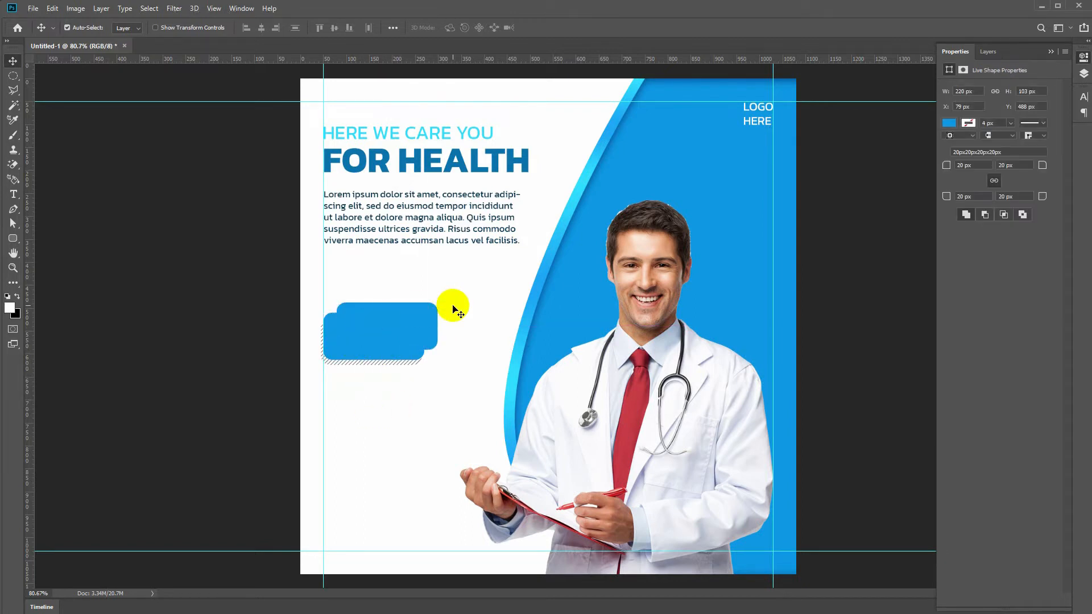
# - Give a second copy of the blue box, offset up and to the right, no fill and a stroke in the "FOR HEALTH" blue
pyautogui.press('u')
pyautogui.click(943, 122)
pyautogui.click(957, 144)
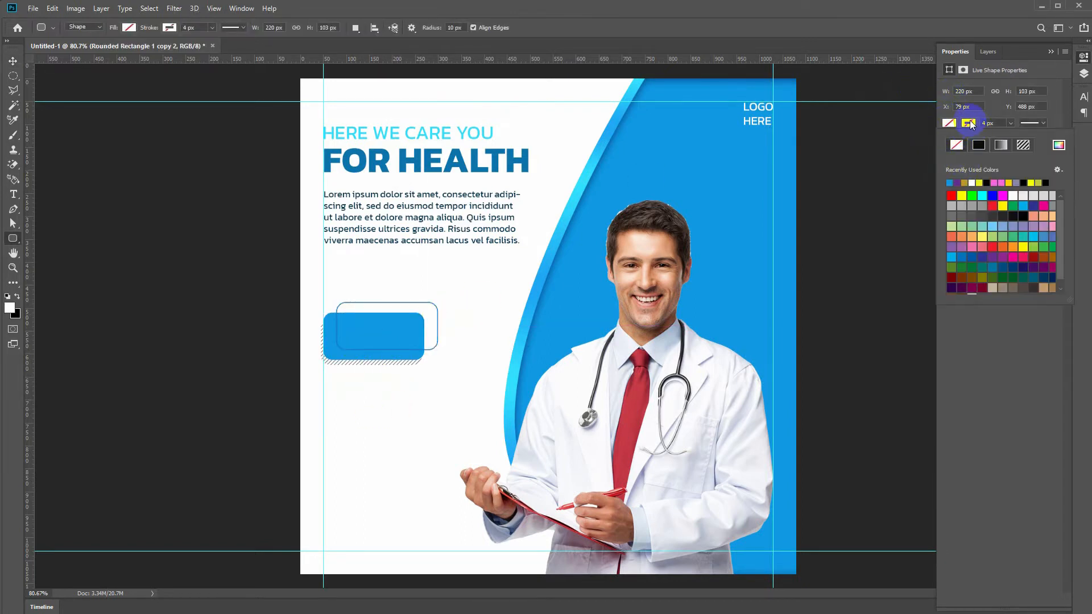
pyautogui.click(1058, 144)
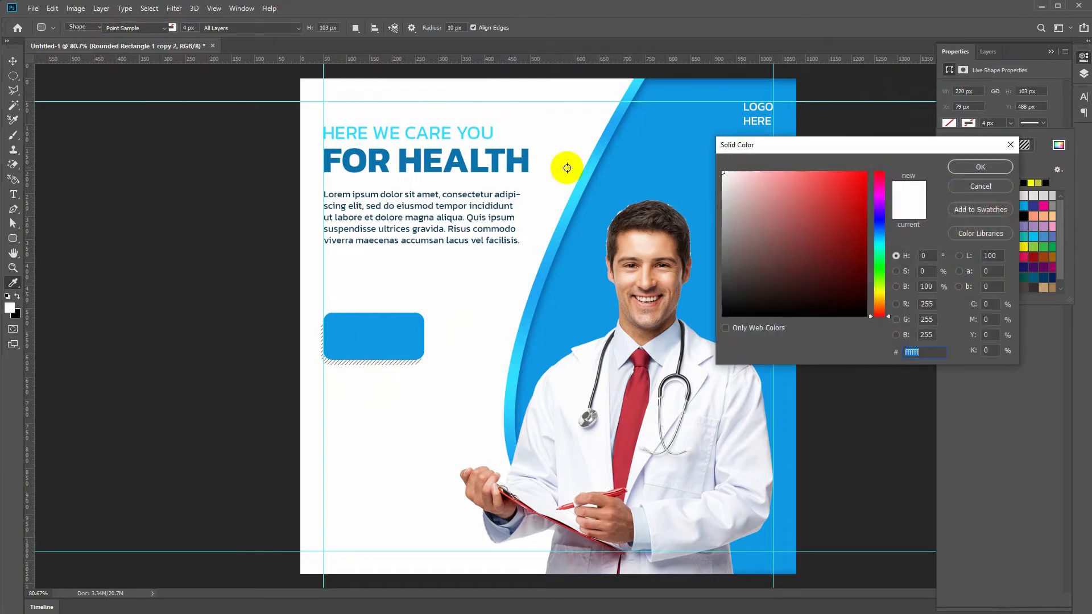
pyautogui.click(419, 155)
pyautogui.press('Return')
# - Thin the outlined copy's stroke to 2 px
pyautogui.click(972, 124)
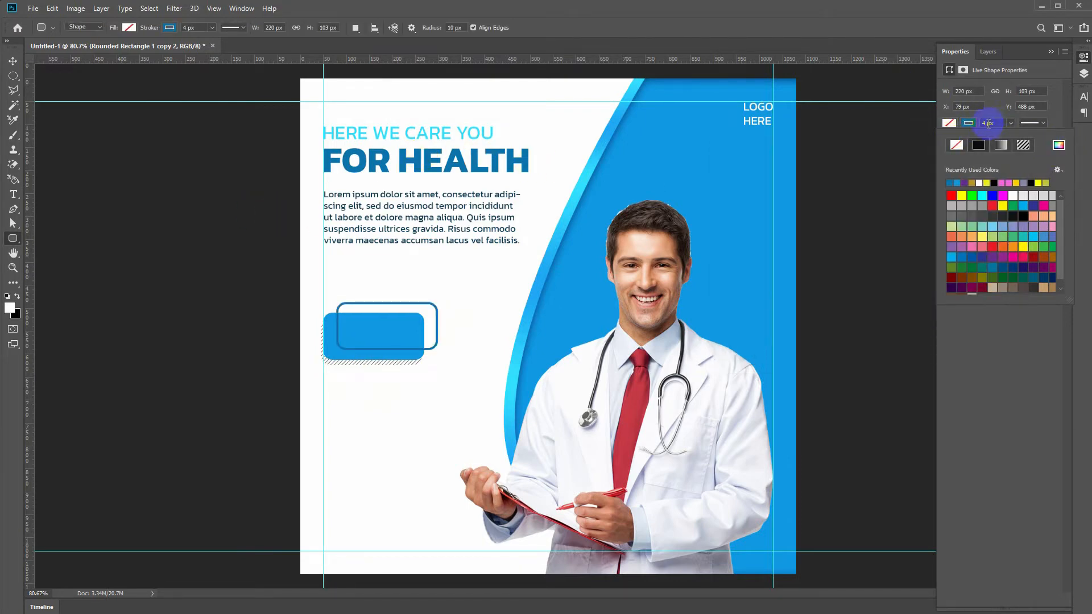
pyautogui.write('2')
pyautogui.press('Return')
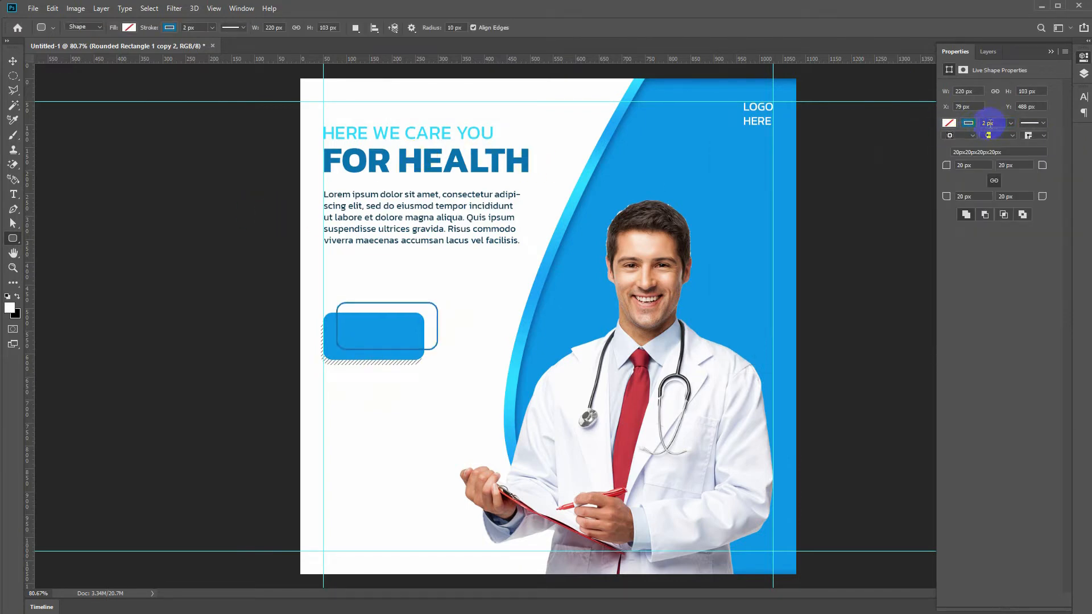
pyautogui.write('1')
pyautogui.press('Return')
# - Place the outlined copy behind the blue box and nudge it left and down to X 60 px, Y 497 px
pyautogui.press('v')
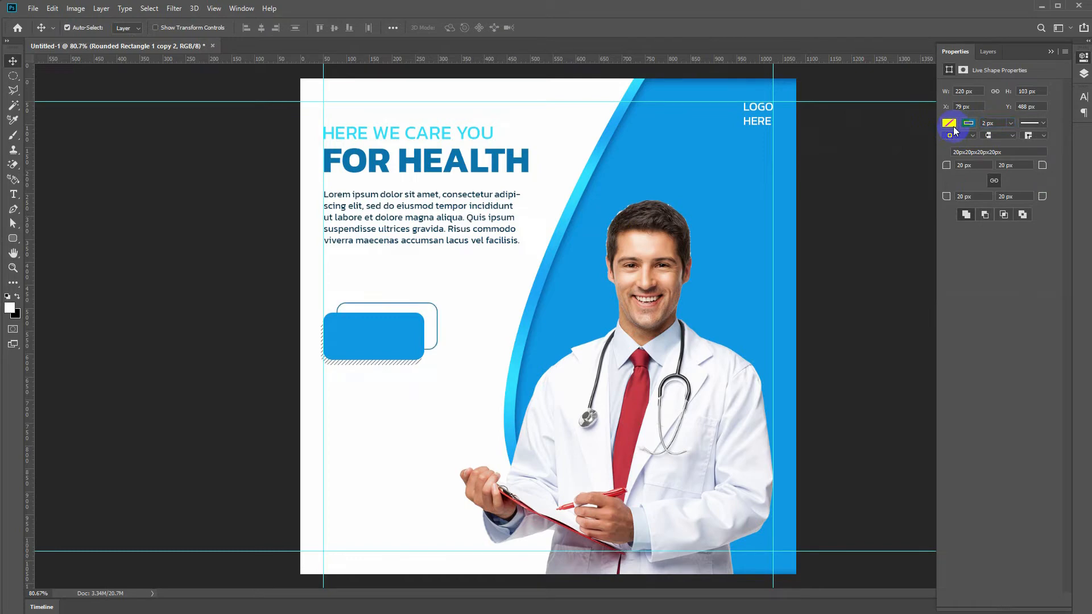
pyautogui.press('Left')
pyautogui.press('Left')
pyautogui.press('Down')
pyautogui.press('Down')
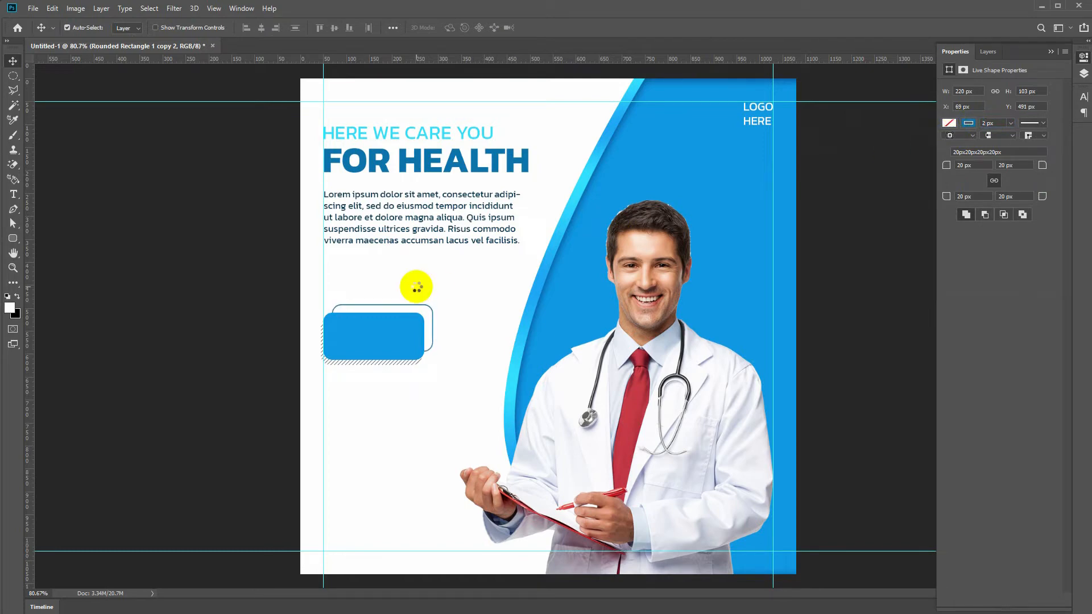
pyautogui.press('Left')
pyautogui.press('Left')
pyautogui.press('Left')
pyautogui.press('Left')
pyautogui.press('Down')
pyautogui.press('Down')
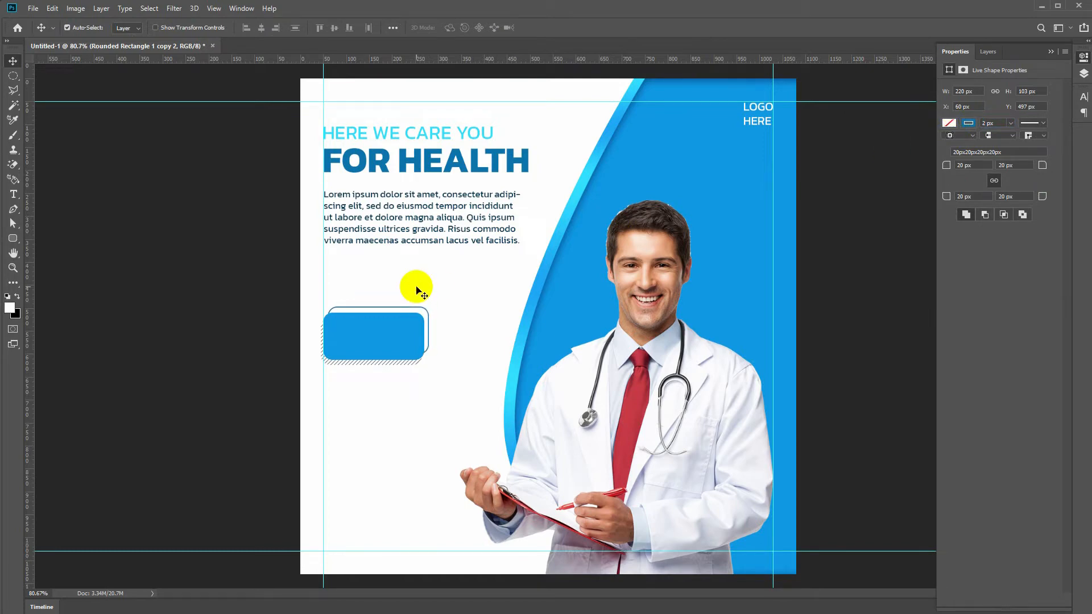
# - Add "SAVE UP TO" in white Kanit Regular on the blue box, enlarged to 7.68 pt and placed in its upper half
pyautogui.click(416, 290)
pyautogui.press('t')
pyautogui.click(341, 335)
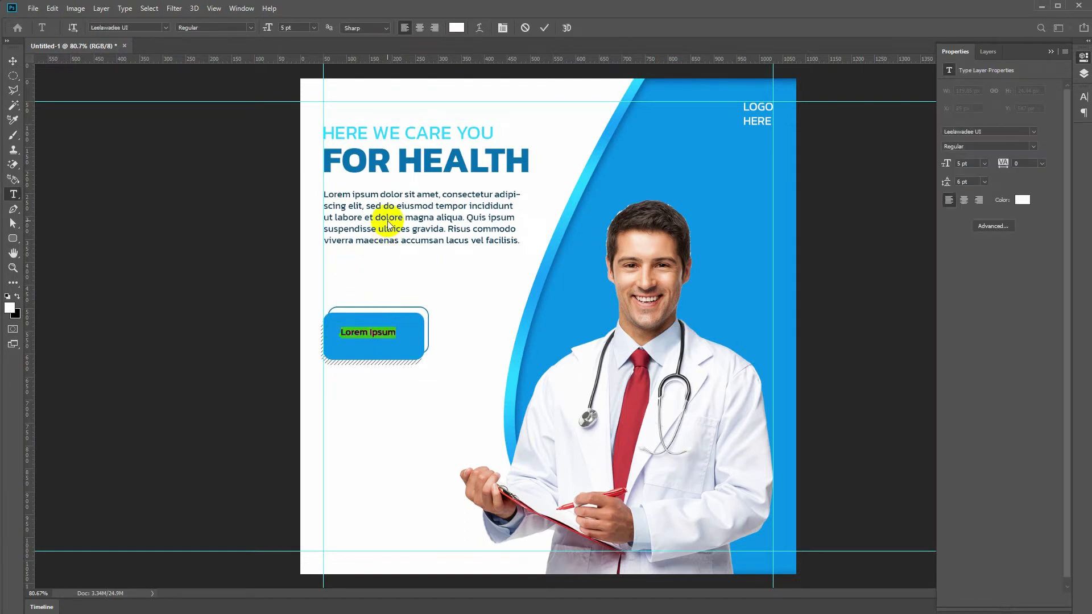
pyautogui.write('save')
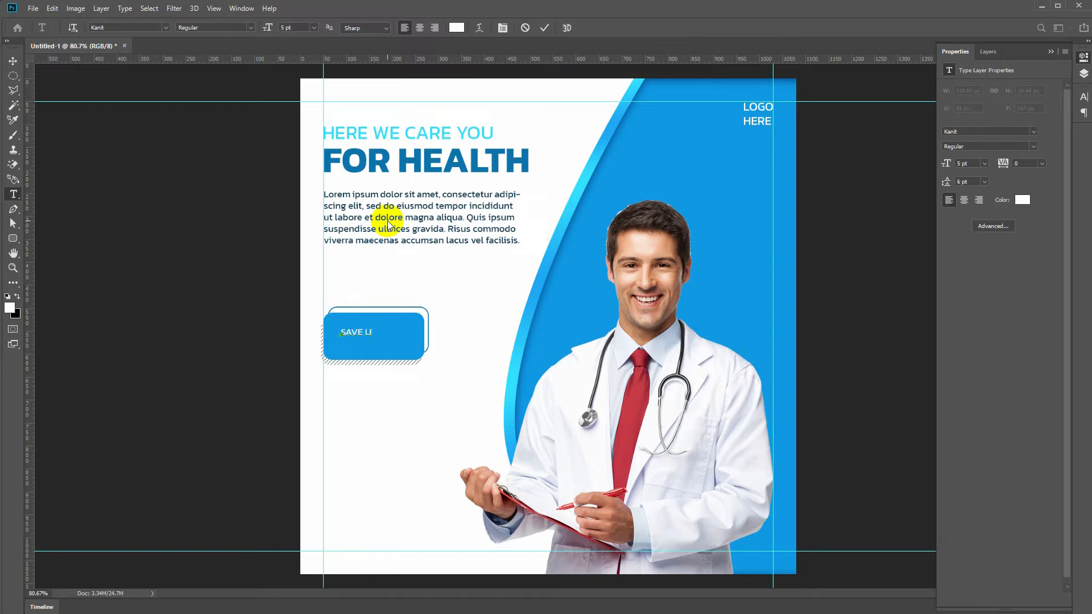
pyautogui.hotkey('ctrl', 't')
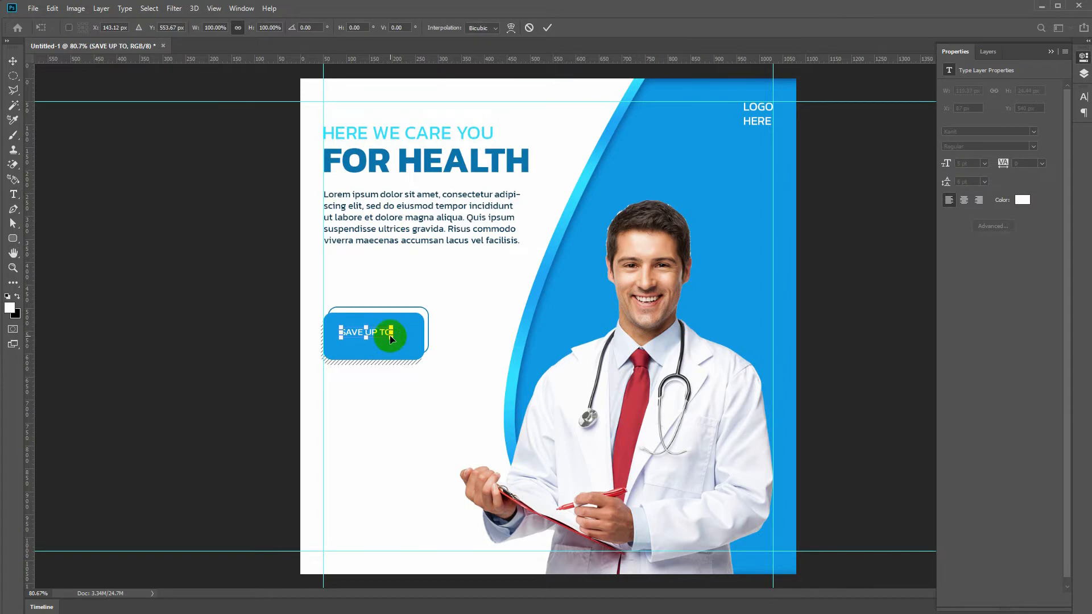
pyautogui.moveTo(391, 337)
pyautogui.mouseDown()
pyautogui.moveTo(405, 344)
pyautogui.moveTo(383, 324)
pyautogui.moveTo(369, 357)
pyautogui.moveTo(377, 349)
pyautogui.mouseUp()
pyautogui.press('Return')
# - Duplicate the "SAVE UP TO" text beneath it and change the copy to "45% OFF" in Kanit Bold
pyautogui.press('v')
pyautogui.doubleClick(375, 349)
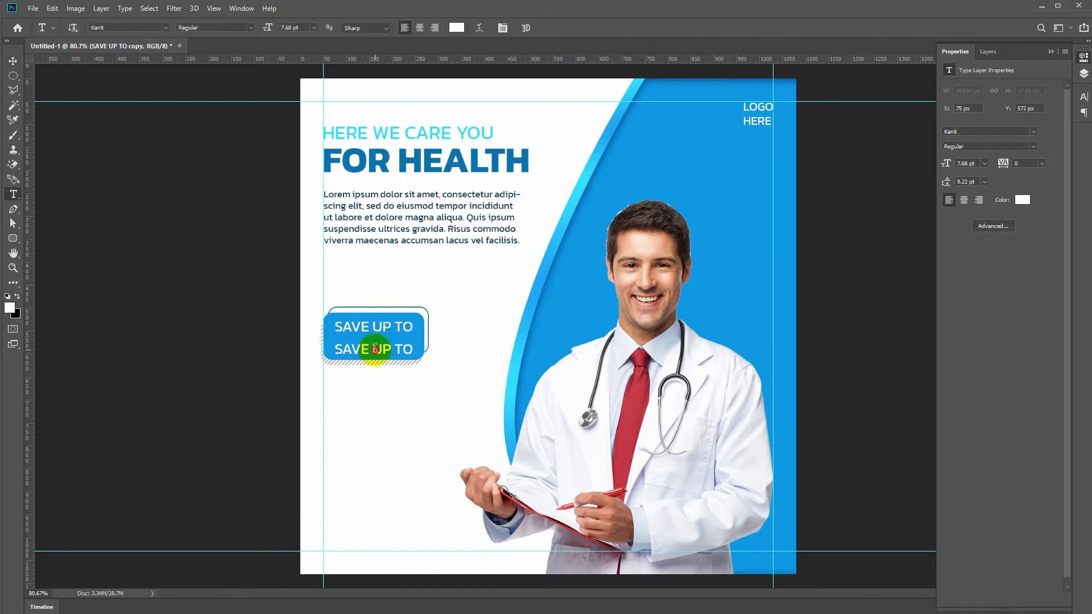
pyautogui.write('45')
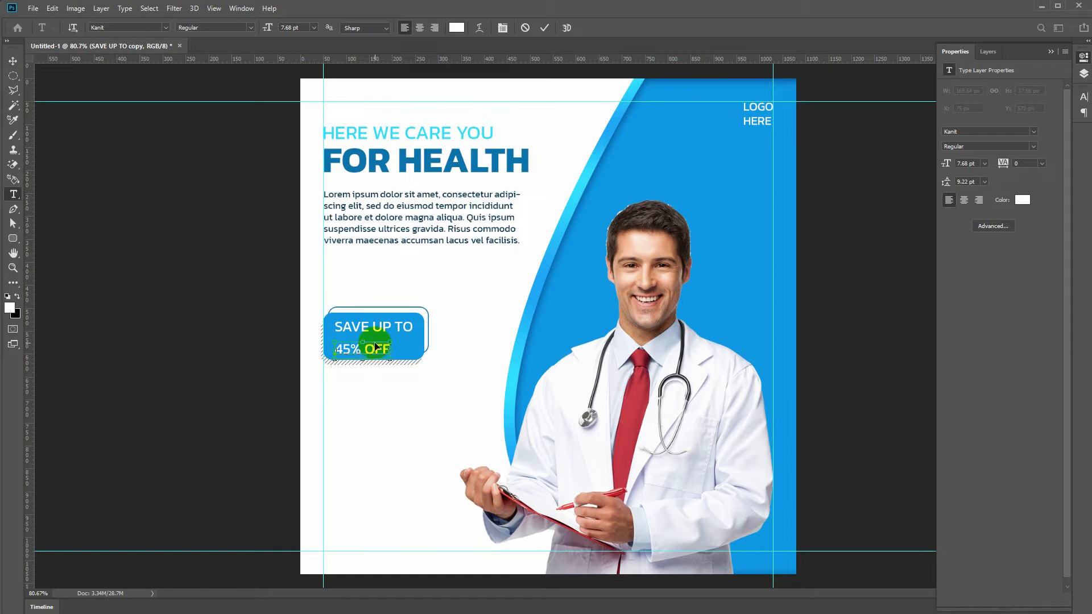
pyautogui.hotkey('ctrl', 'a')
pyautogui.click(218, 28)
pyautogui.click(217, 76)
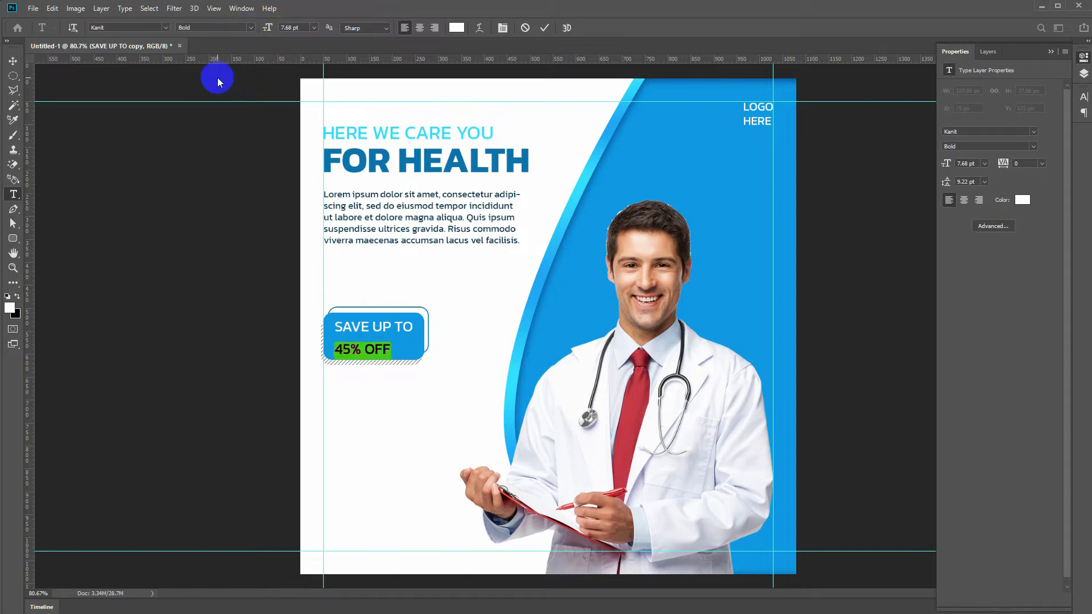
pyautogui.hotkey('ctrl', 'Return')
# - Enlarge "45% OFF" to 10.8 pt and nudge it 2 px left to align with the line above
pyautogui.hotkey('ctrl', 't')
pyautogui.moveTo(397, 341); pyautogui.dragTo(415, 332)
pyautogui.press('Return')
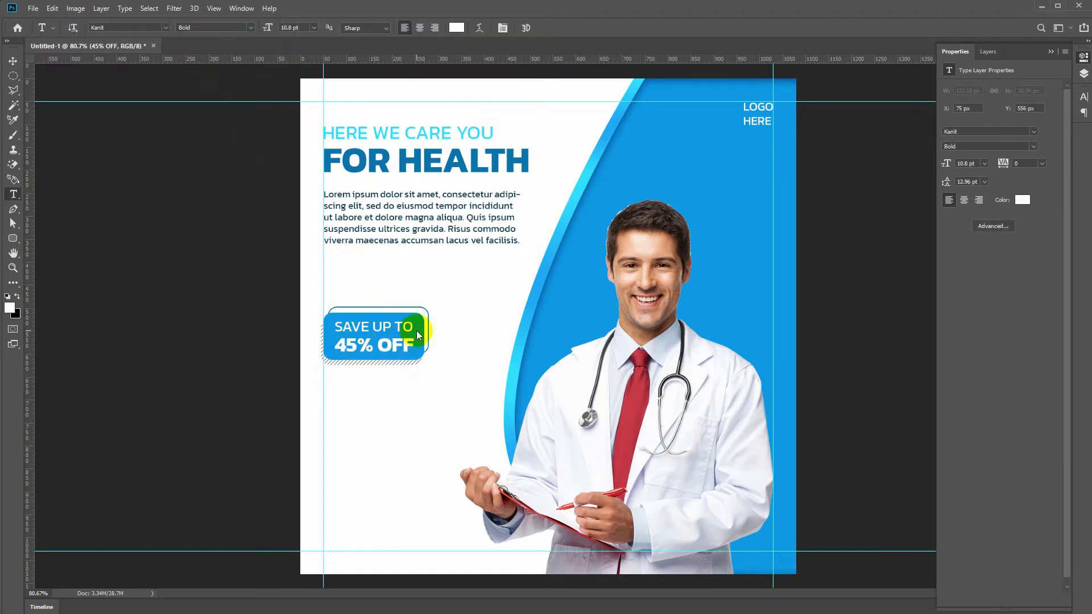
pyautogui.press('v')
pyautogui.press('Left')
pyautogui.press('Left')
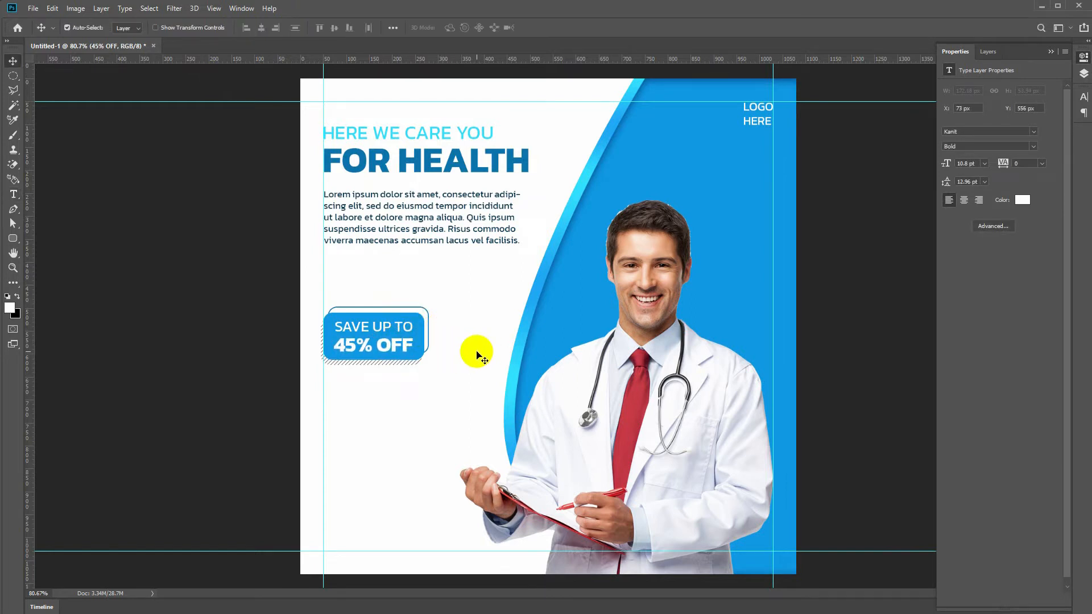
pyautogui.click(378, 324)
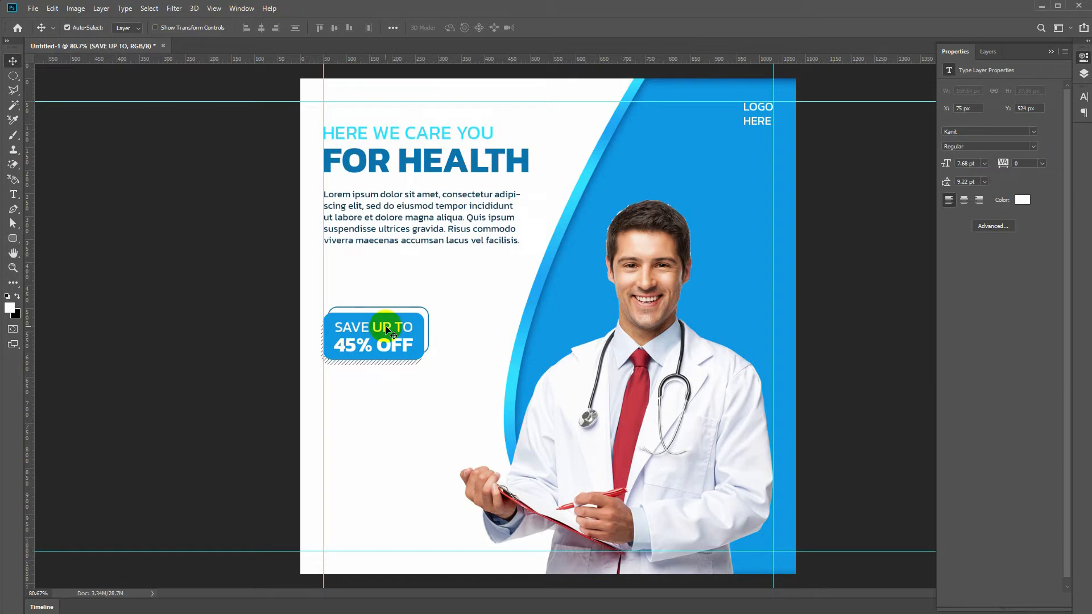
pyautogui.click(455, 325)
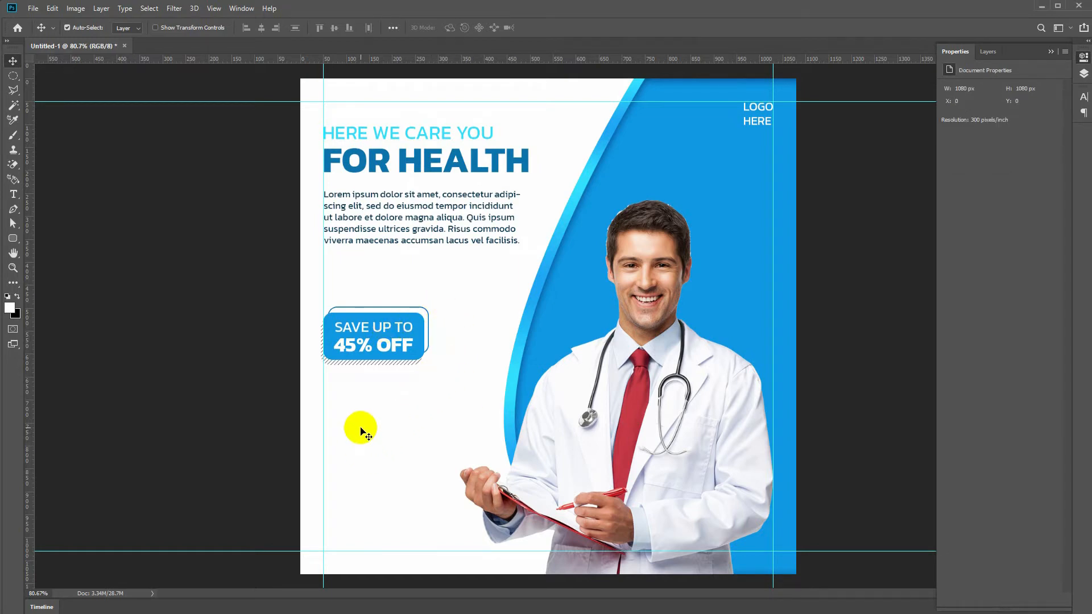
# - Draw a rounded rectangle about 307 by 77 px below the discount box, extending past the canvas's left edge
pyautogui.press('t')
pyautogui.click(12, 239)
pyautogui.moveTo(283, 426); pyautogui.dragTo(424, 461)
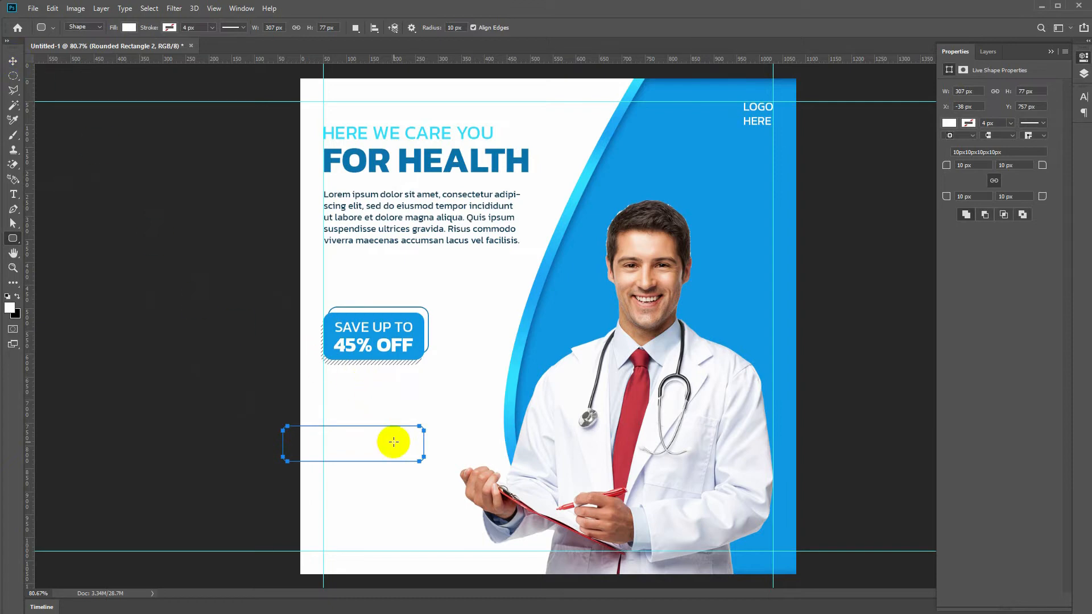
# - Fill the new rounded bar with dark navy blue #043956
pyautogui.click(12, 61)
pyautogui.click(988, 51)
pyautogui.doubleClick(966, 124)
pyautogui.click(390, 159)
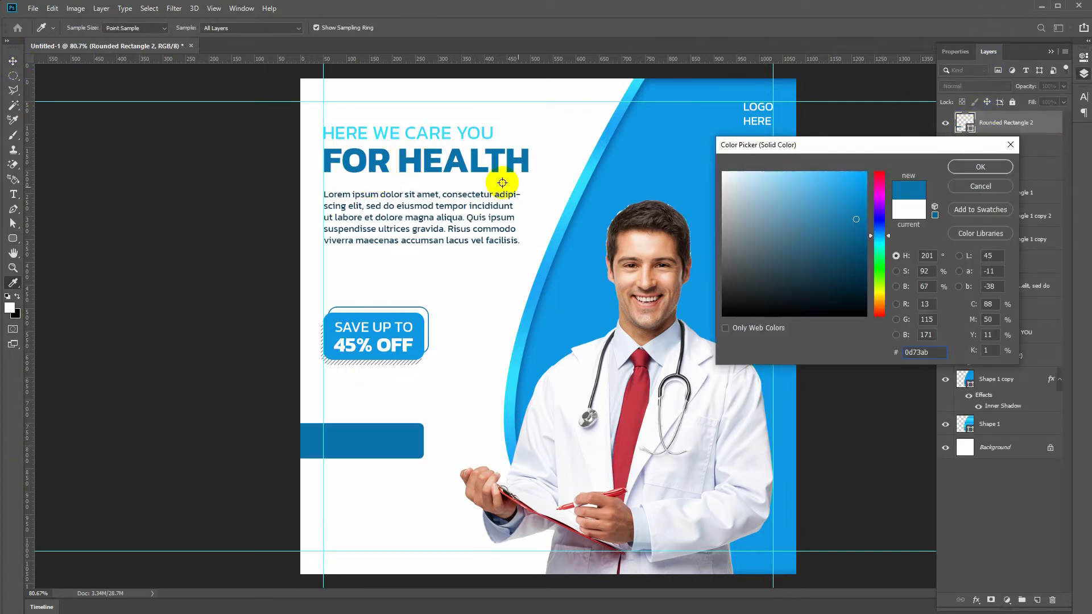
pyautogui.click(862, 269)
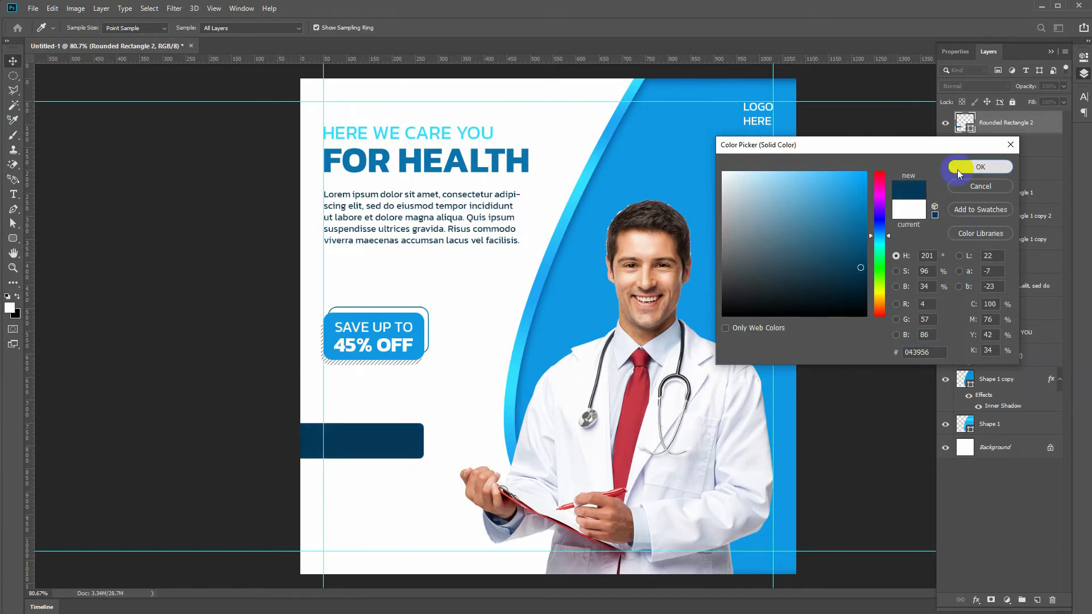
pyautogui.click(977, 167)
# - Set the navy bar's four corner radii to 30 px
pyautogui.click(954, 51)
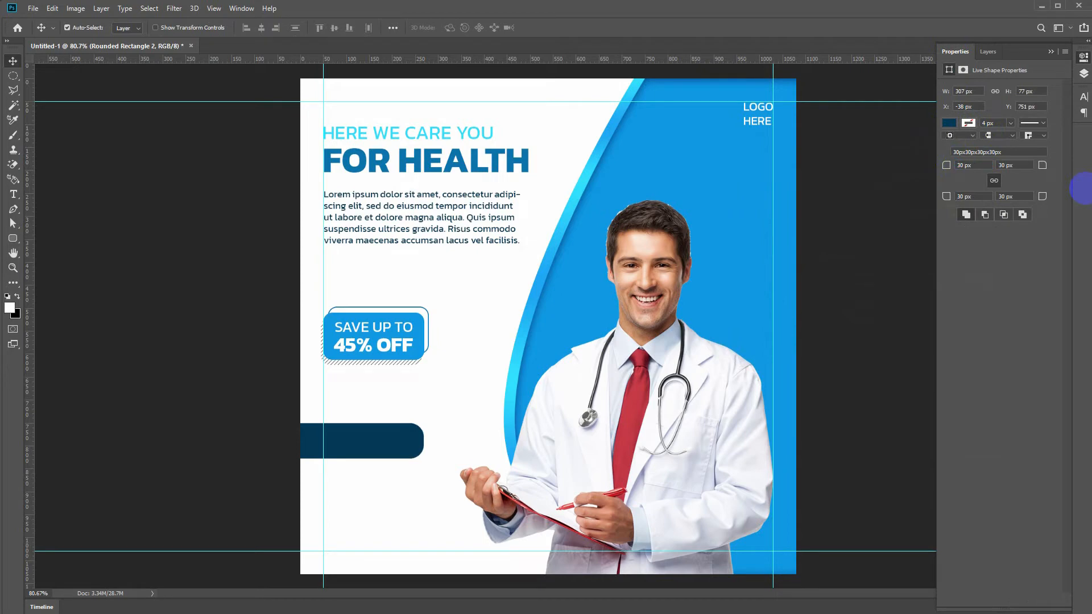
pyautogui.press('Return')
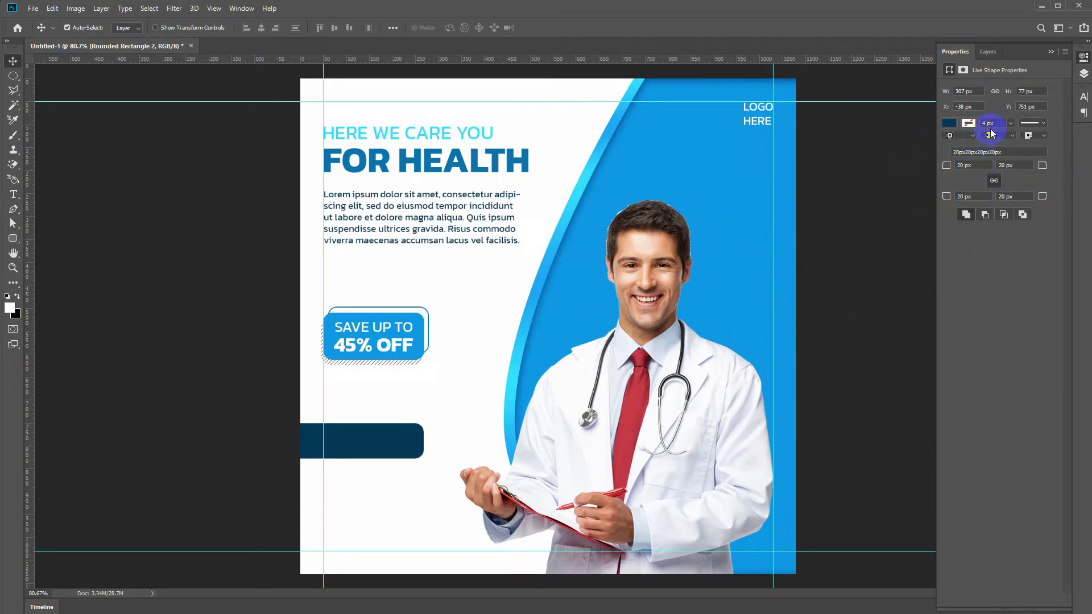
pyautogui.moveTo(960, 164); pyautogui.dragTo(924, 165)
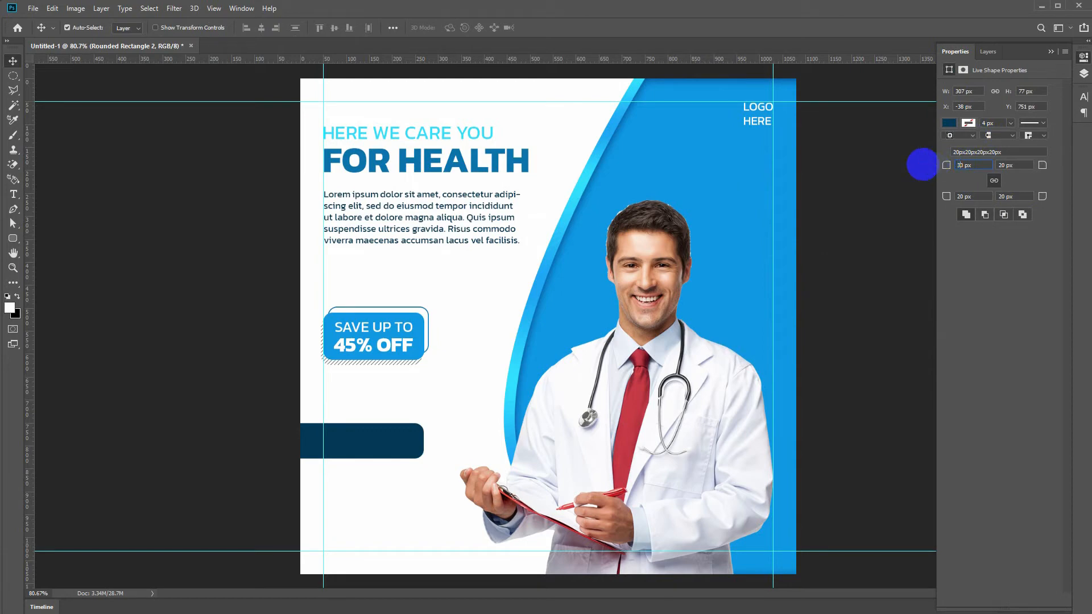
# - Nudge the navy bar up to Y 737 px
pyautogui.press('Up')
pyautogui.press('Up')
pyautogui.press('Up')
pyautogui.press('Up')
pyautogui.press('Up')
pyautogui.press('Up')
pyautogui.press('Up')
pyautogui.press('Up')
pyautogui.press('Up')
pyautogui.press('Up')
pyautogui.press('Up')
pyautogui.press('Up')
pyautogui.press('Up')
pyautogui.press('Up')
pyautogui.press('Up')
pyautogui.press('Up')
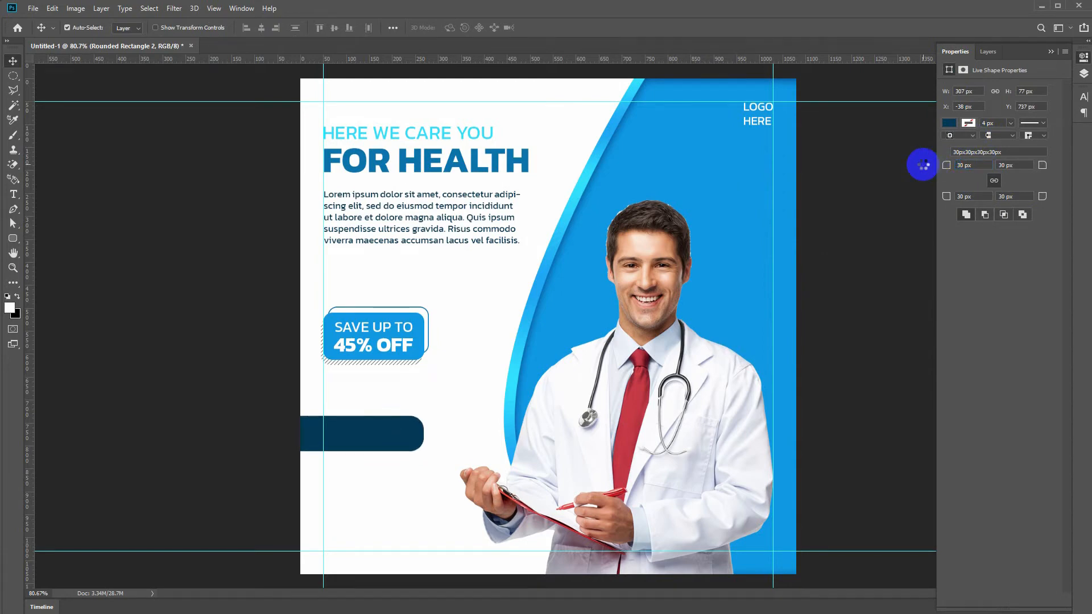
# - Move the whole discount box with its text and outlines up about 18 px
pyautogui.moveTo(353, 353); pyautogui.dragTo(354, 344)
pyautogui.click(393, 385)
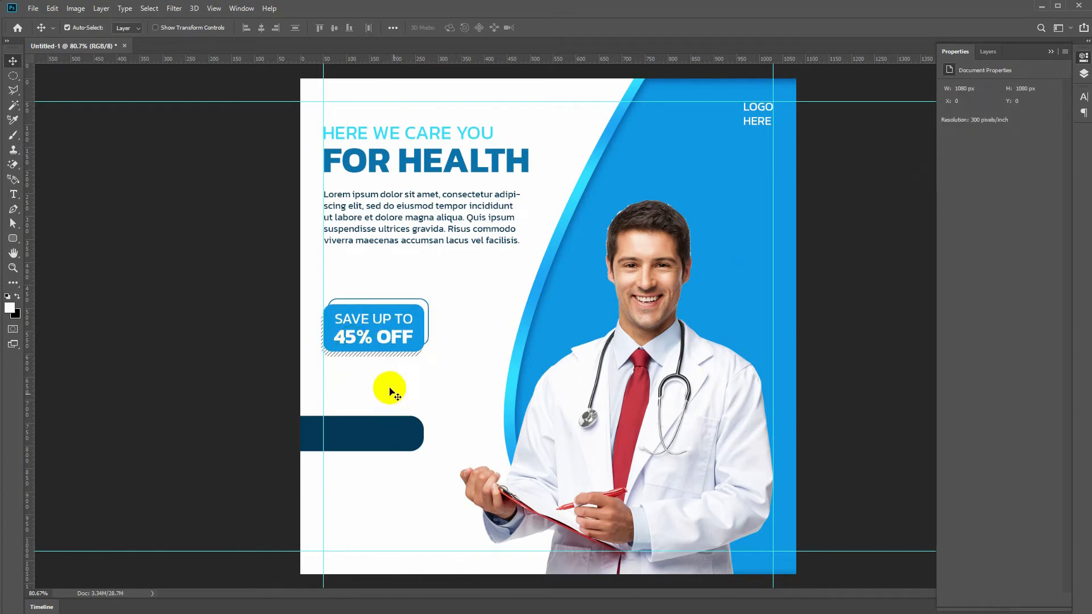
# - Add the white Kanit Regular text "CALL US TODAY" on the navy bar
pyautogui.press('t')
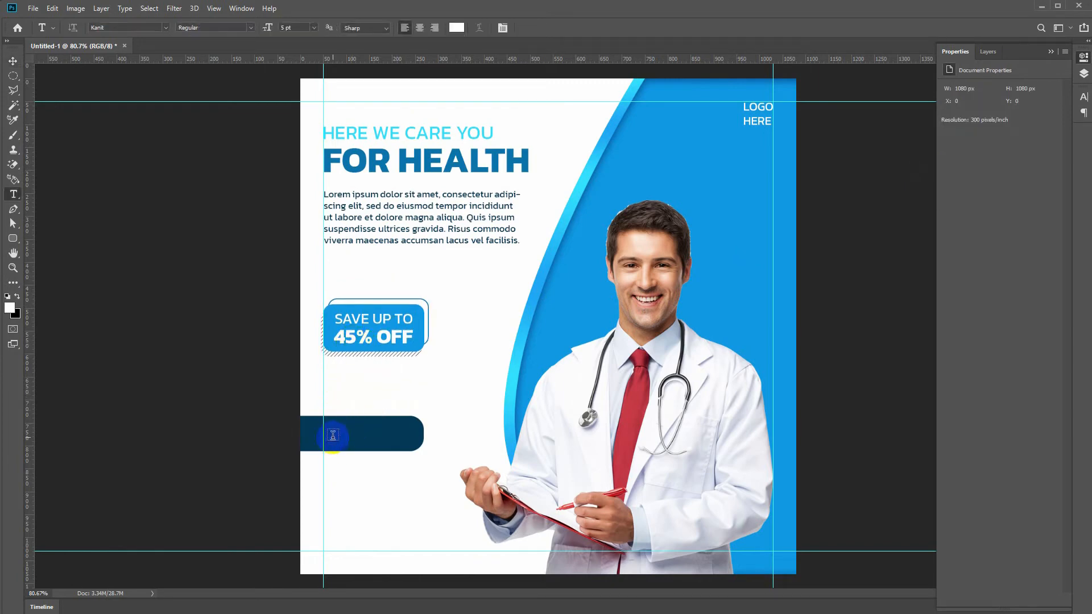
pyautogui.click(332, 435)
pyautogui.write('CALL')
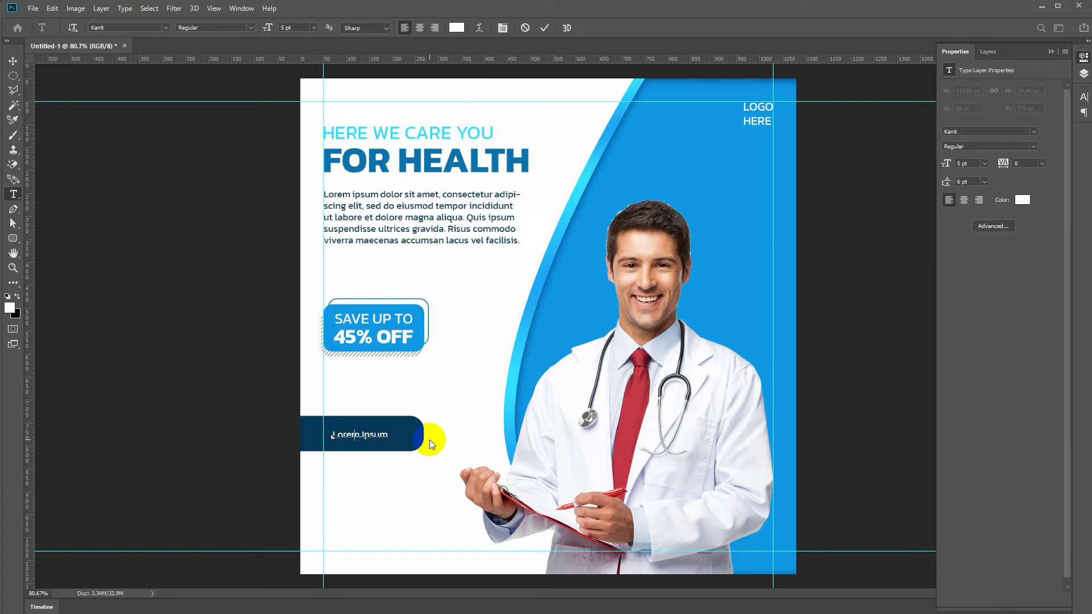
pyautogui.write(' US TODAY')
pyautogui.hotkey('ctrl', 'Return')
# - Enlarge the "CALL US TODAY" text to about 8.34 pt and align its left edge with the vertical guide
pyautogui.hotkey('ctrl', 't')
pyautogui.moveTo(404, 428); pyautogui.dragTo(429, 454)
pyautogui.press('Return')
pyautogui.hotkey('ctrl', 't')
pyautogui.press('Return')
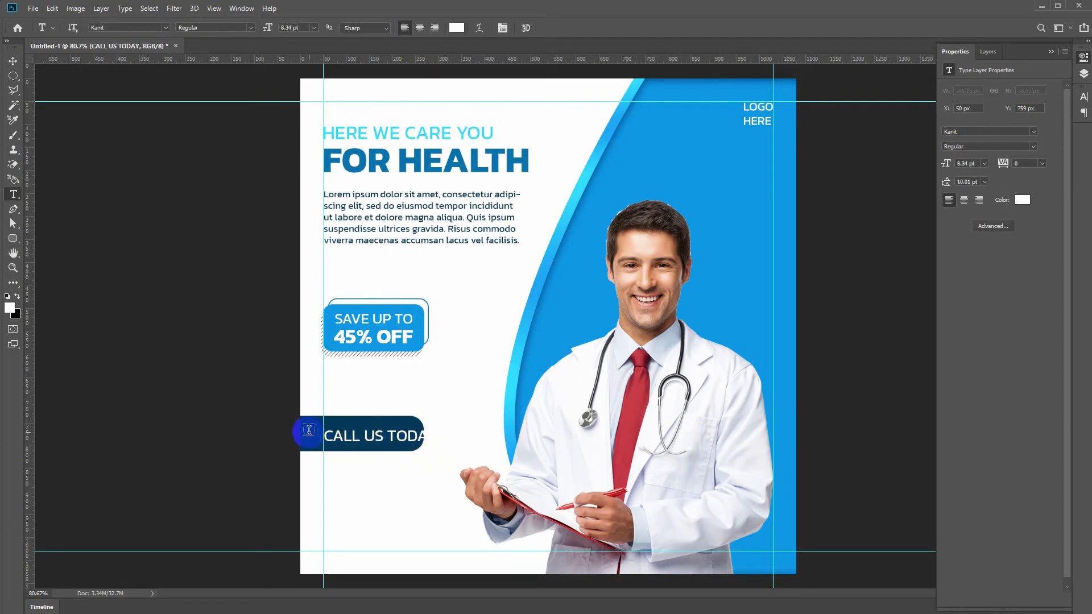
# - Widen the navy bar to about 354 px so it extends past the end of the "CALL US TODAY" text
pyautogui.press('v')
pyautogui.moveTo(309, 422); pyautogui.dragTo(310, 424)
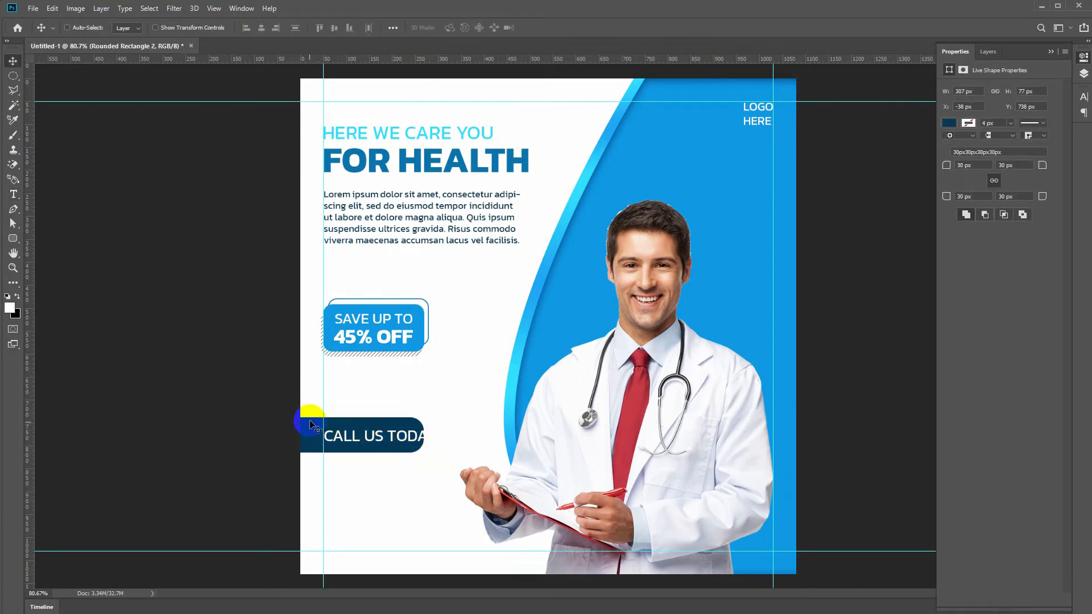
pyautogui.hotkey('ctrl', 't')
pyautogui.moveTo(425, 435); pyautogui.dragTo(435, 432)
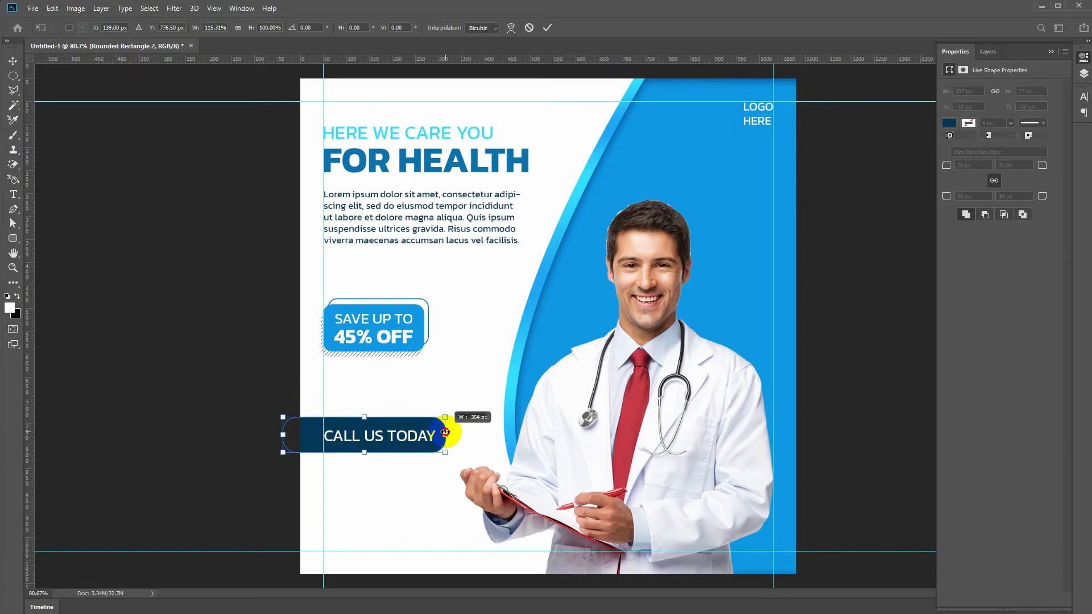
pyautogui.moveTo(445, 433); pyautogui.dragTo(445, 433)
pyautogui.press('Return')
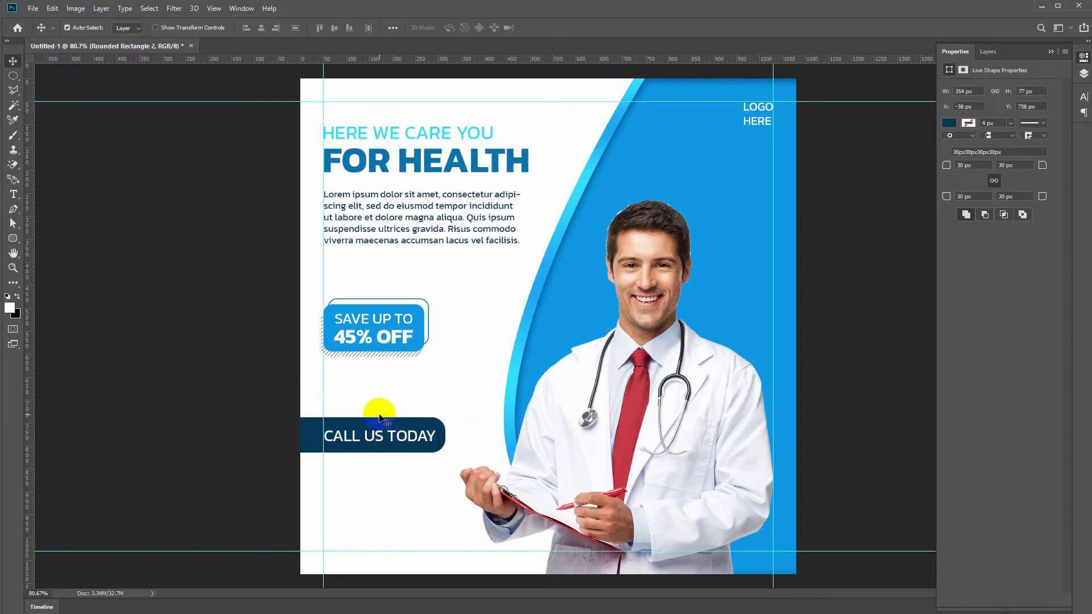
# - Reduce the navy bar's height to about 70 px and move it together with its text up about 35 px
pyautogui.hotkey('ctrl', 't')
pyautogui.moveTo(366, 419); pyautogui.dragTo(365, 421)
pyautogui.press('Return')
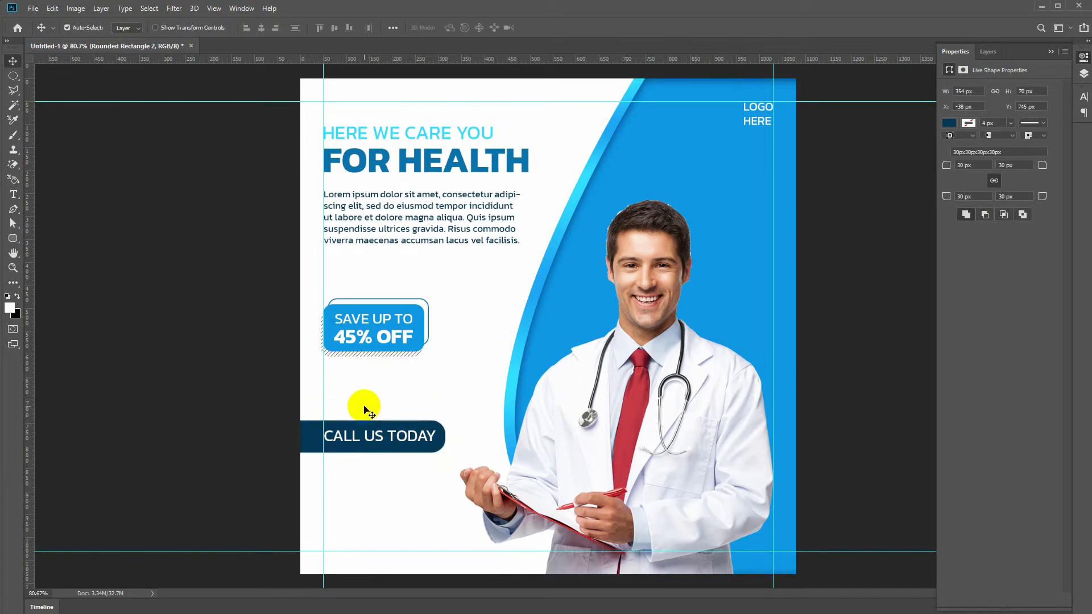
pyautogui.moveTo(380, 444); pyautogui.dragTo(380, 428)
pyautogui.click(383, 453)
# - Add a phone number text line in blue #1098e3 below the navy bar, starting at the left guide
pyautogui.press('t')
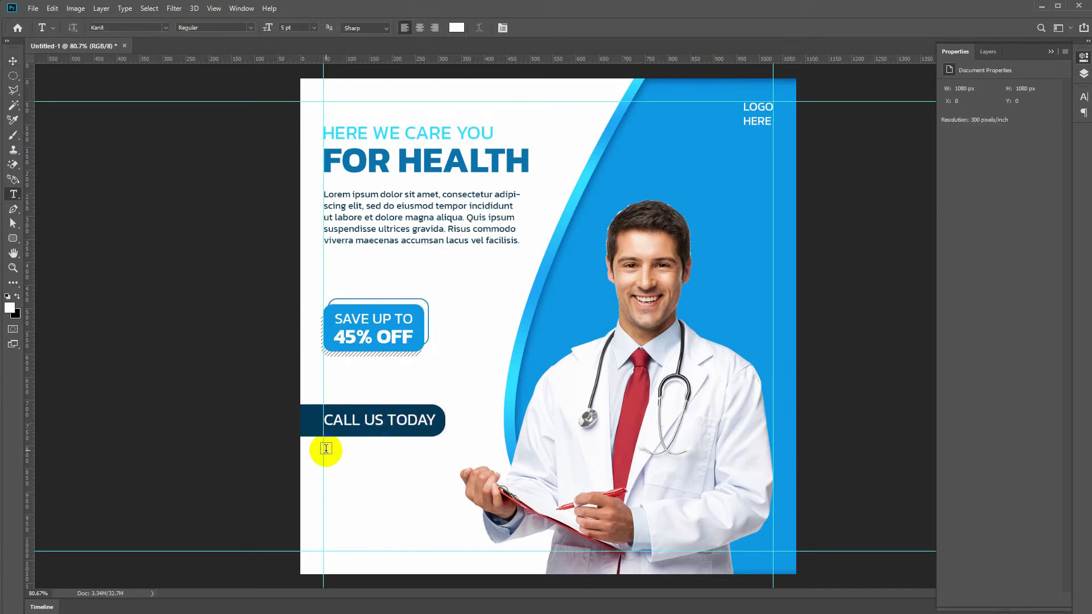
pyautogui.click(323, 452)
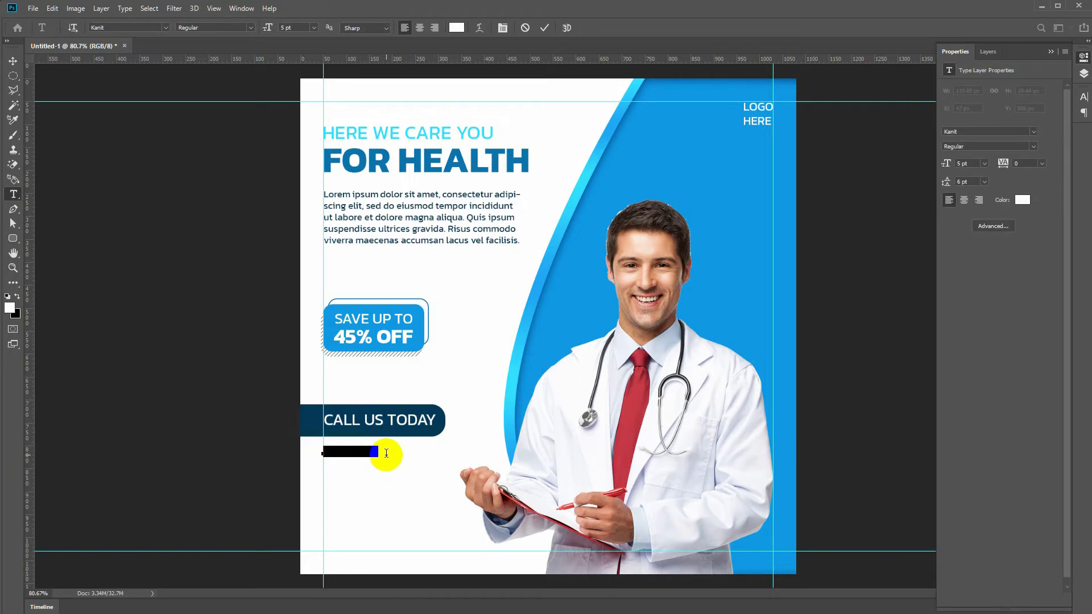
pyautogui.click(456, 28)
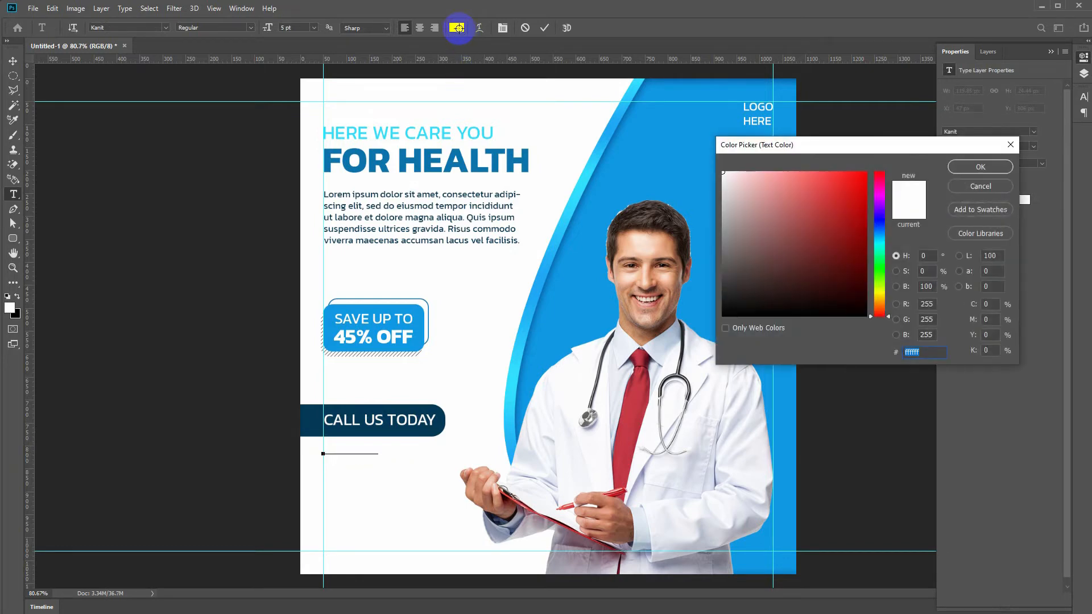
pyautogui.click(579, 275)
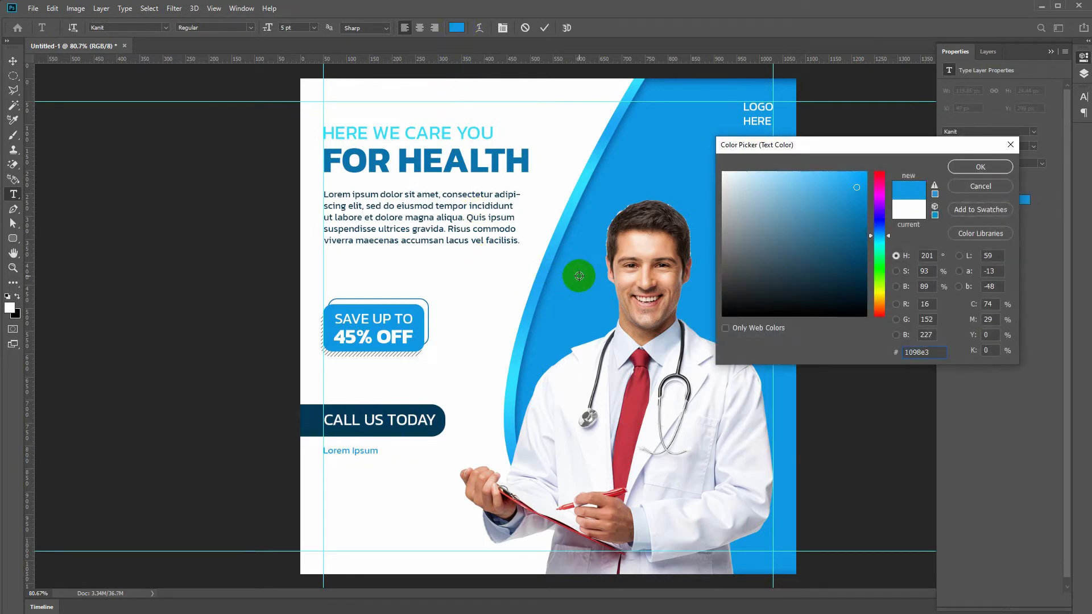
pyautogui.click(966, 166)
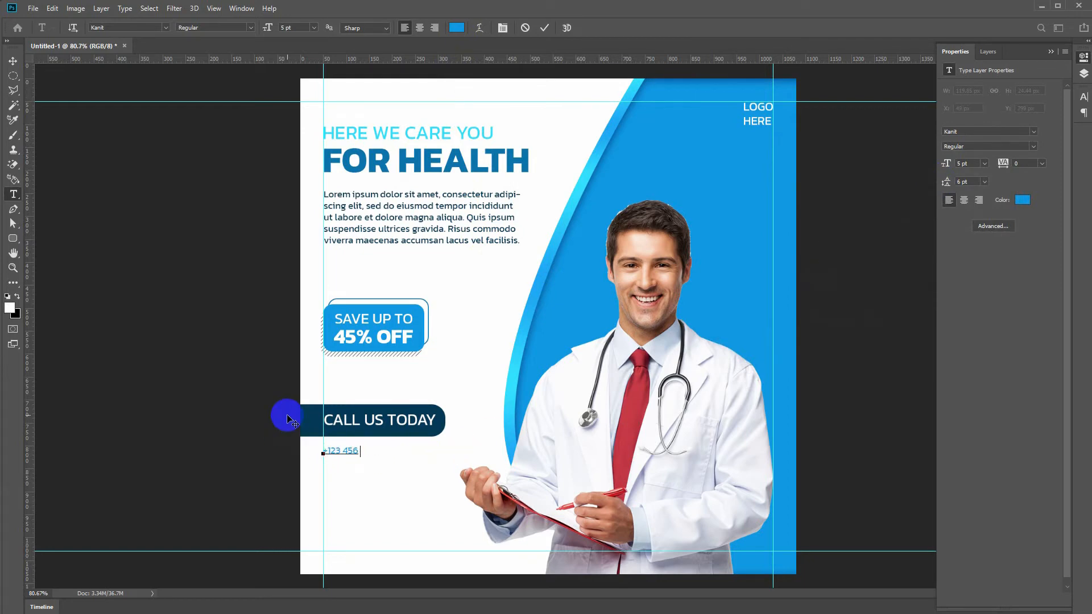
pyautogui.write('0')
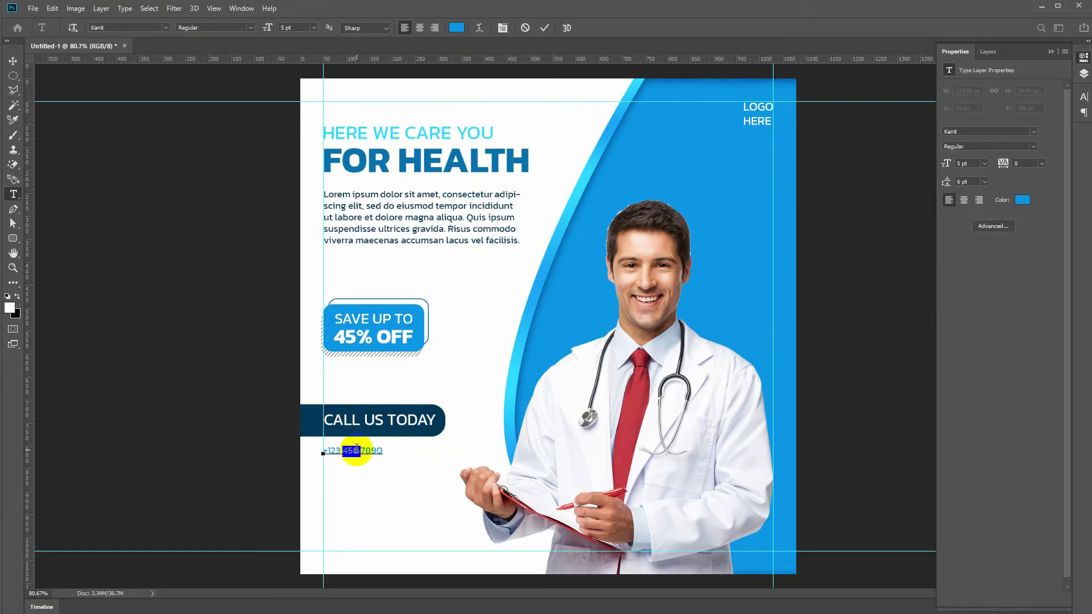
# - Set the phone number to Kanit Bold and enlarge it to about 9.77 pt, roughly as wide as the bar's text
pyautogui.click(250, 27)
pyautogui.click(226, 76)
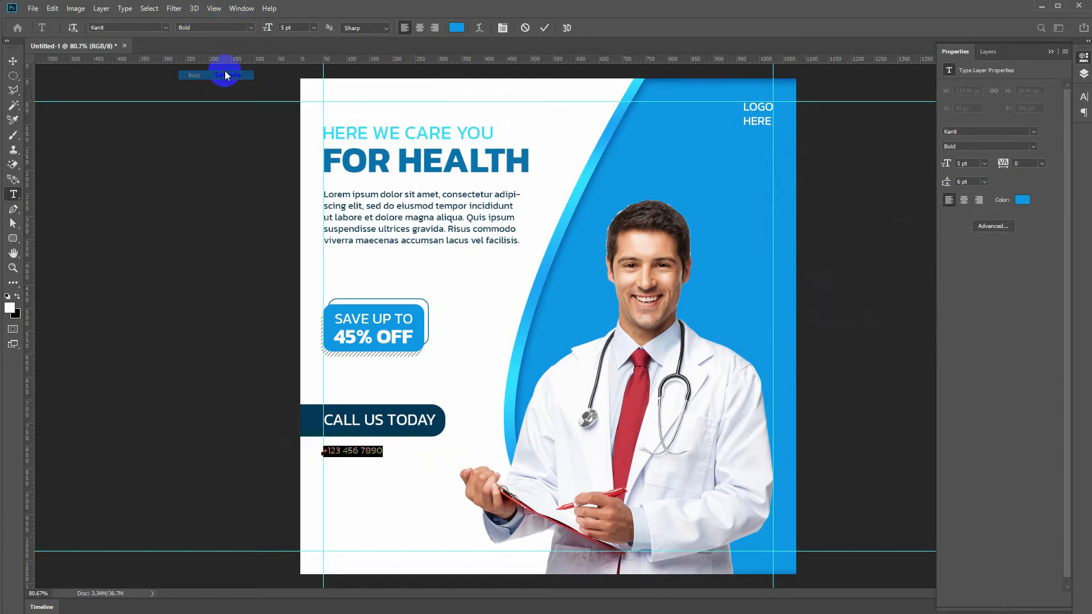
pyautogui.hotkey('ctrl', 'Return')
pyautogui.hotkey('ctrl', 't')
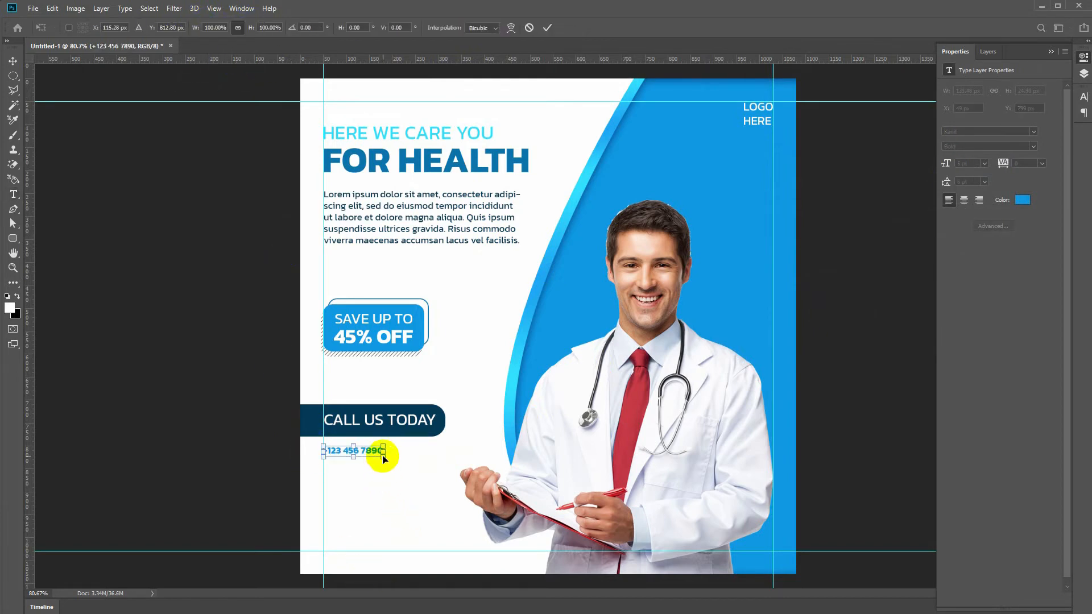
pyautogui.moveTo(384, 462); pyautogui.dragTo(441, 483)
pyautogui.press('Return')
pyautogui.moveTo(383, 461); pyautogui.dragTo(386, 480)
pyautogui.press('t')
pyautogui.doubleClick(387, 478)
pyautogui.hotkey('ctrl', 'a')
pyautogui.write('www')
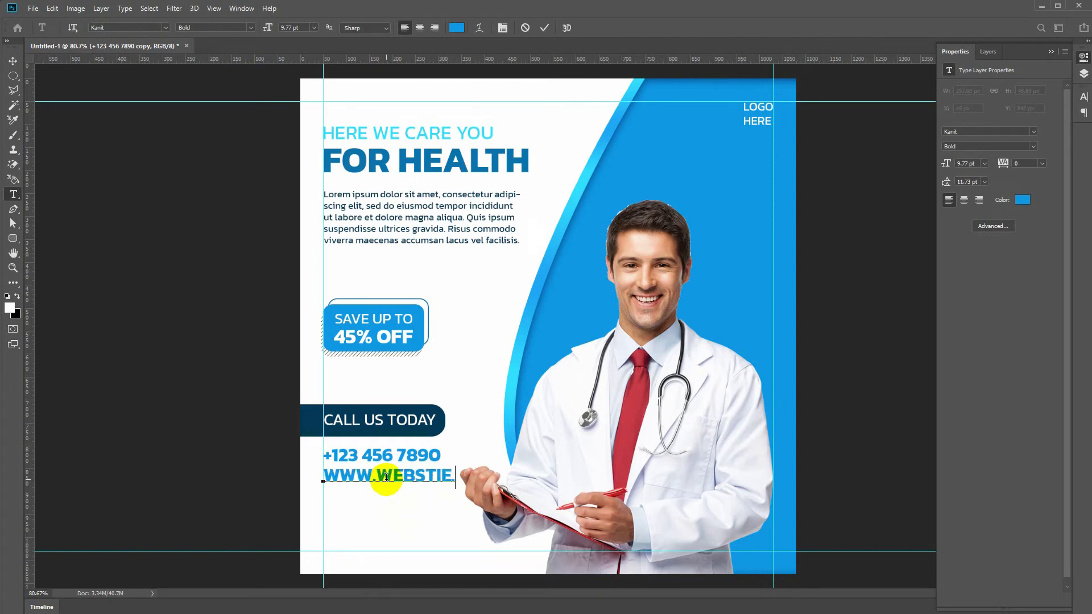
# - Set the website line to Medium weight and scale it down to about 6.83 pt to match the phone number's width
pyautogui.hotkey('ctrl', 'a')
pyautogui.click(245, 27)
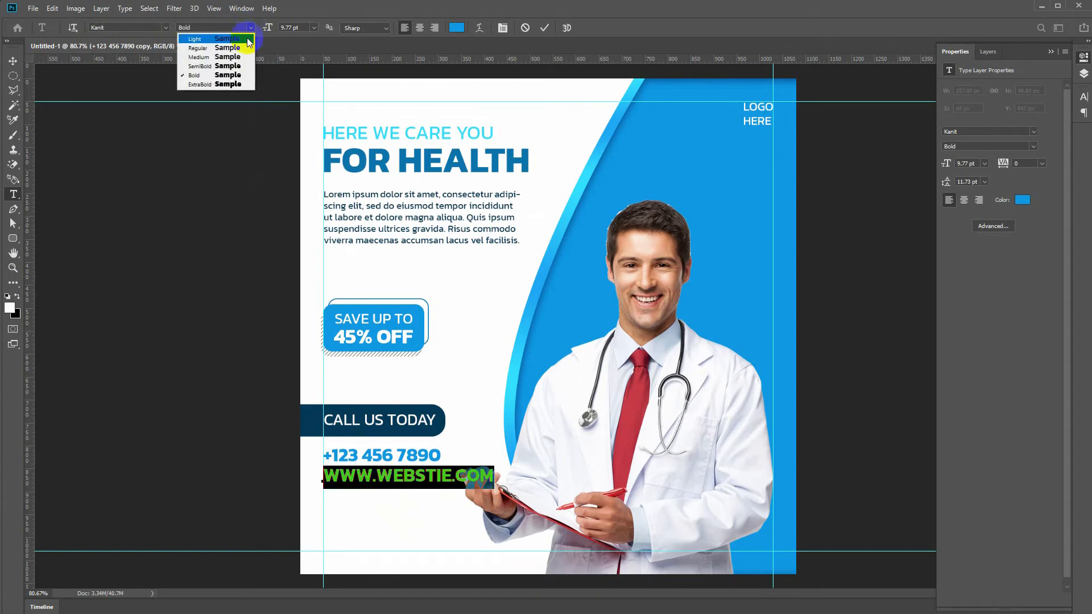
pyautogui.click(227, 57)
pyautogui.hotkey('ctrl', 'Return')
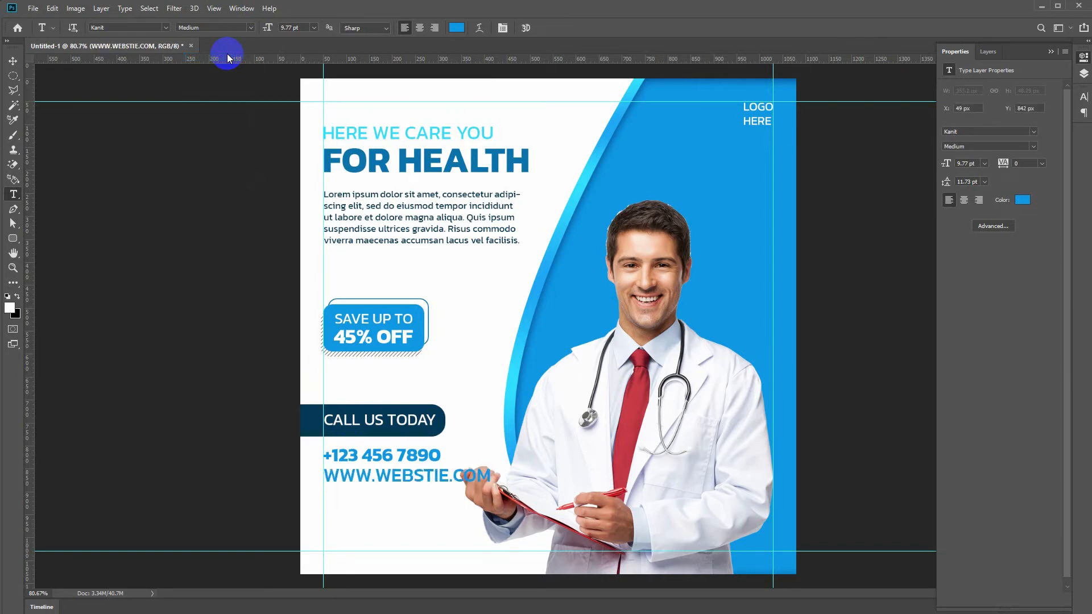
pyautogui.hotkey('ctrl', 't')
pyautogui.moveTo(490, 487); pyautogui.dragTo(439, 479)
pyautogui.press('Return')
# - Nudge the website line up to Y 841 px, closer to the phone number
pyautogui.press('v')
pyautogui.keyDown('shift'); pyautogui.click(341, 455); pyautogui.keyUp('shift')
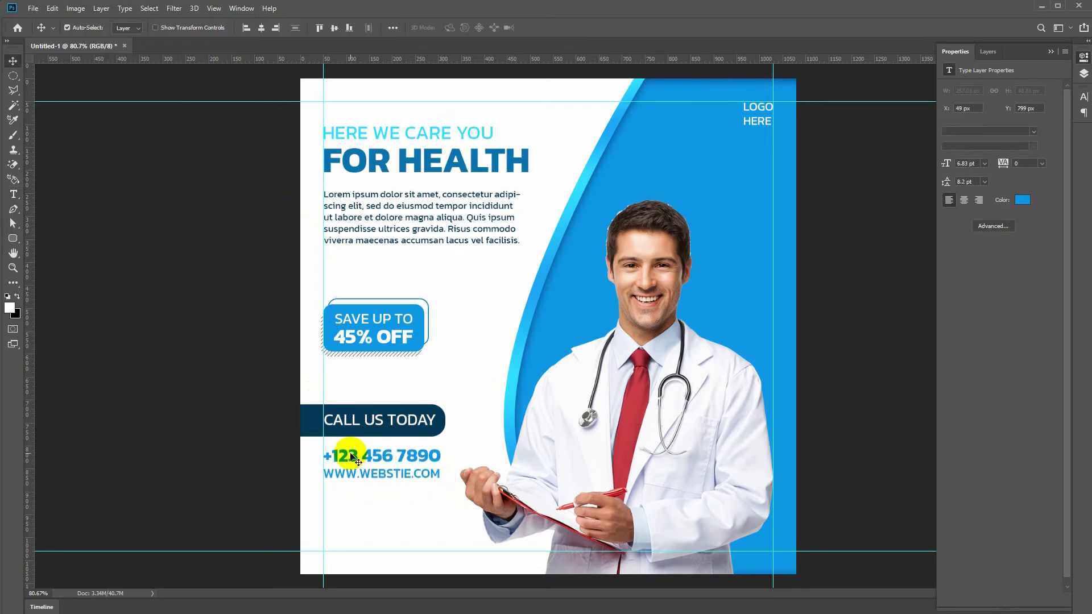
pyautogui.click(356, 489)
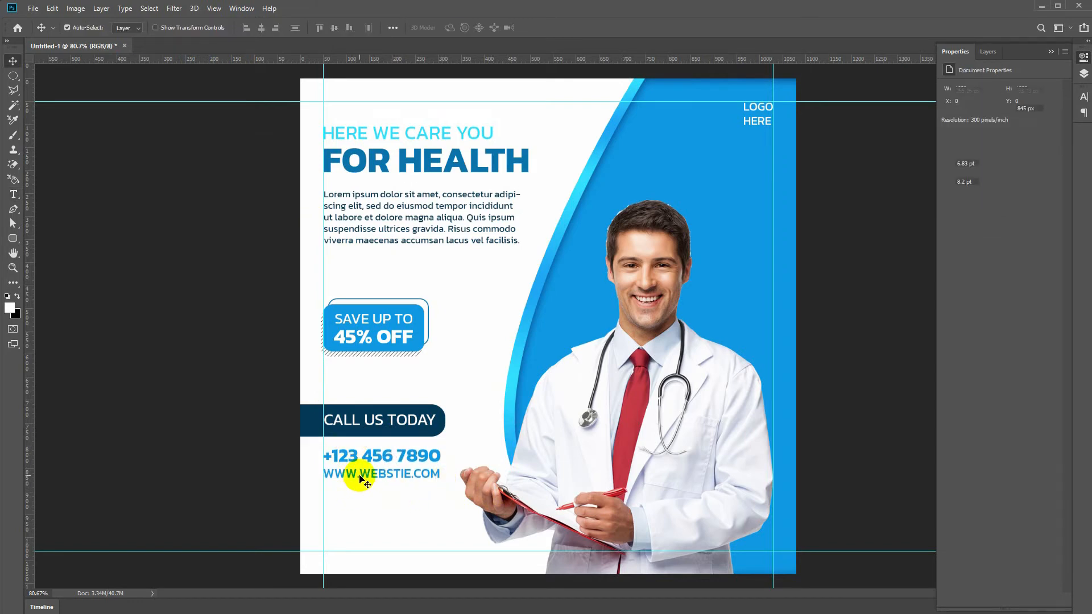
pyautogui.click(362, 474)
pyautogui.press('Up')
pyautogui.press('Up')
pyautogui.press('Up')
pyautogui.click(364, 484)
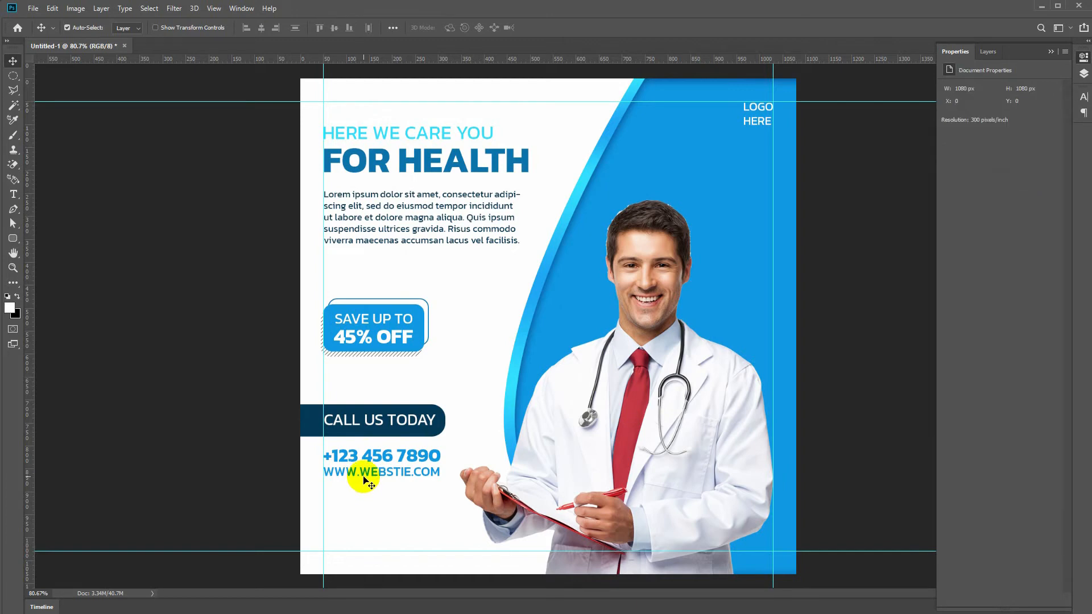
# - Change the website line to Regular weight and enlarge it slightly to about 6.94 pt
pyautogui.press('t')
pyautogui.tripleClick(365, 468)
pyautogui.click(250, 27)
pyautogui.click(234, 49)
pyautogui.hotkey('ctrl', 'Return')
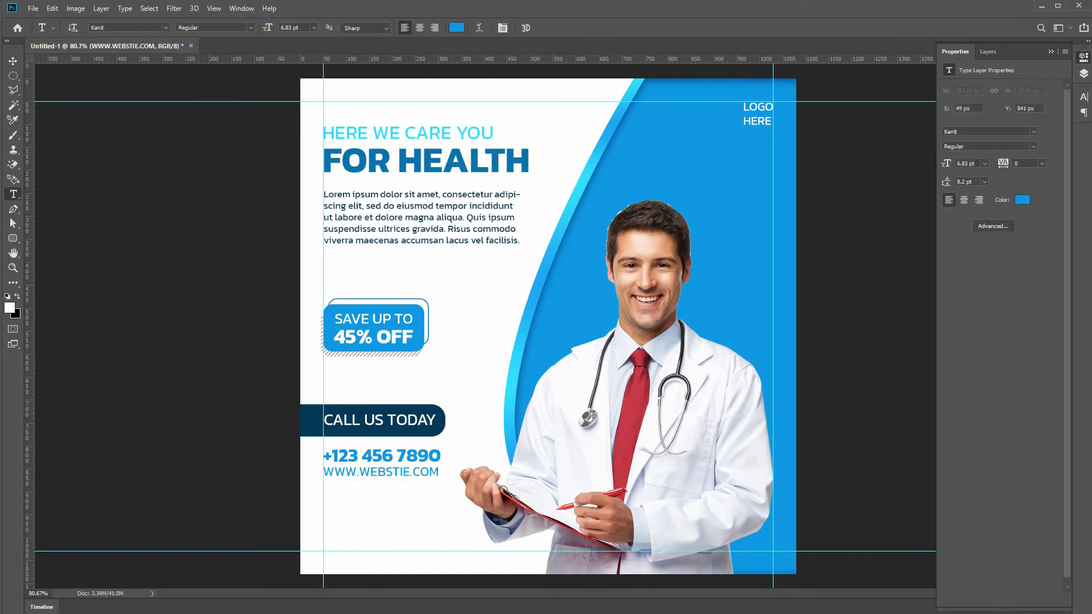
pyautogui.hotkey('ctrl', 't')
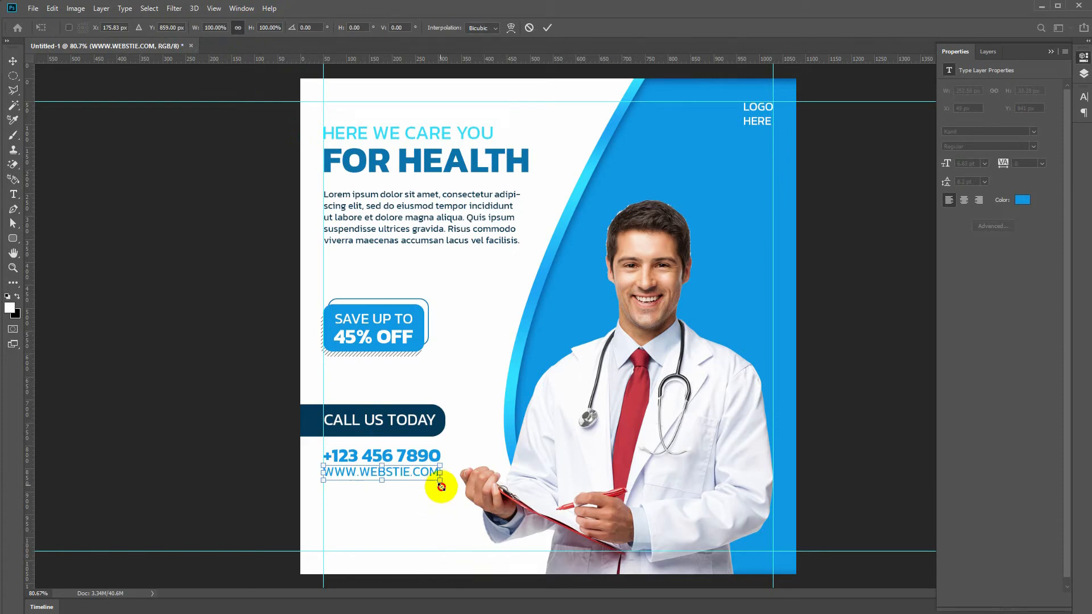
pyautogui.press('Return')
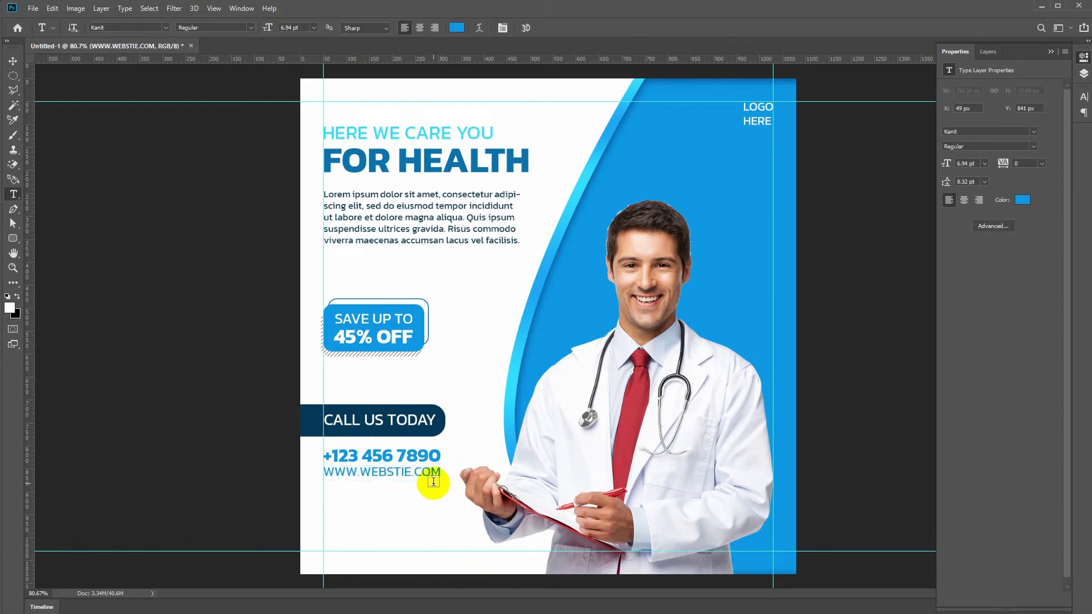
pyautogui.press('v')
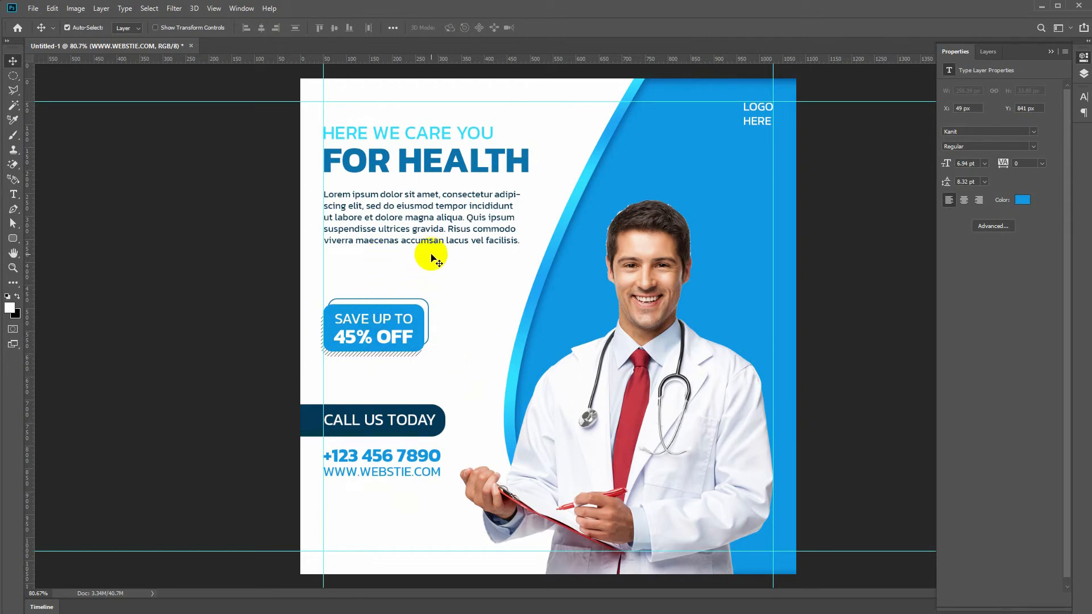
# - Recolor the "HERE WE CARE YOU" headline line to the background shape's blue #1098e3
pyautogui.press('t')
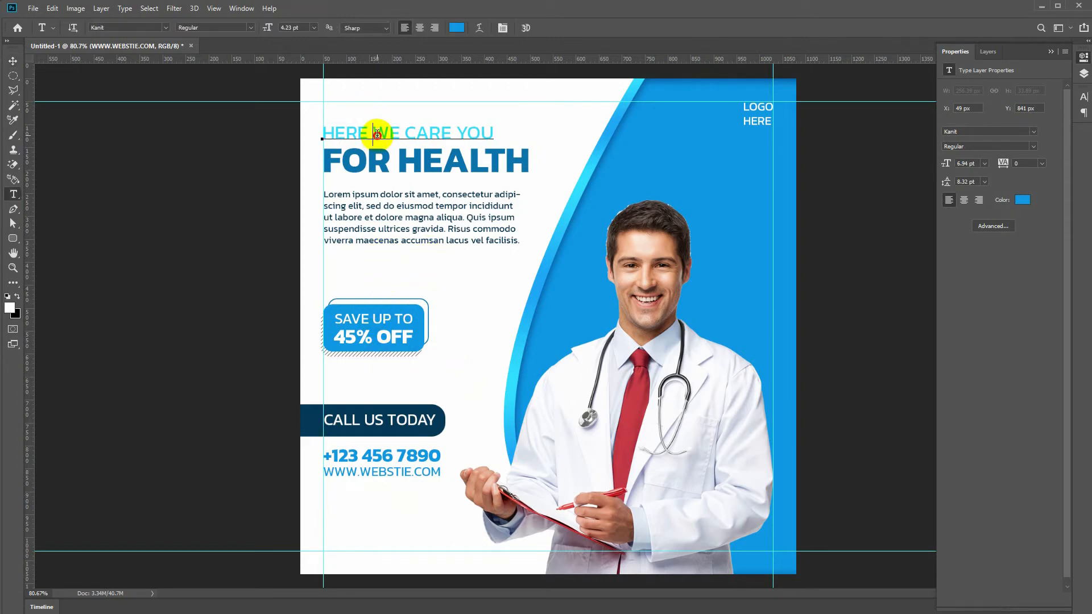
pyautogui.tripleClick(377, 130)
pyautogui.click(455, 27)
pyautogui.click(642, 161)
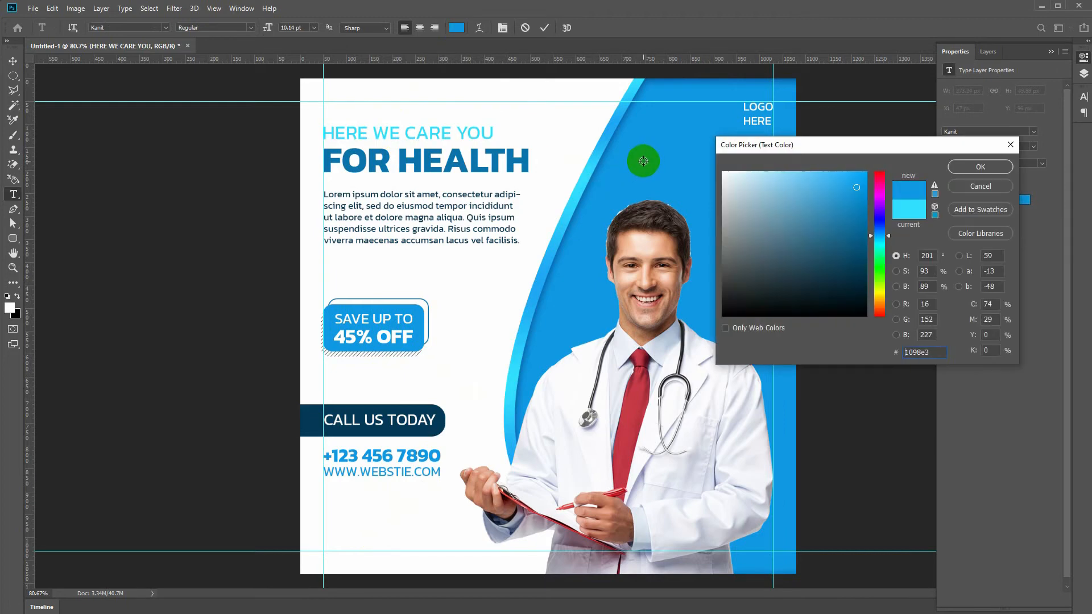
pyautogui.press('Return')
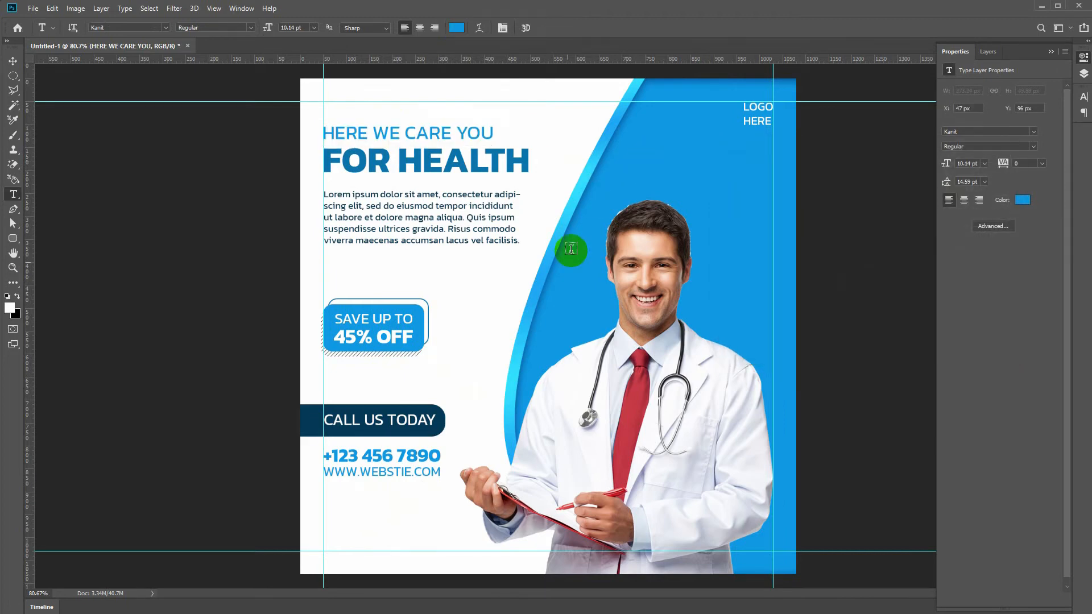
# - Select all parts of the discount box and move them up about 25 px
pyautogui.press('v')
pyautogui.moveTo(442, 279); pyautogui.dragTo(353, 325)
pyautogui.click(449, 305)
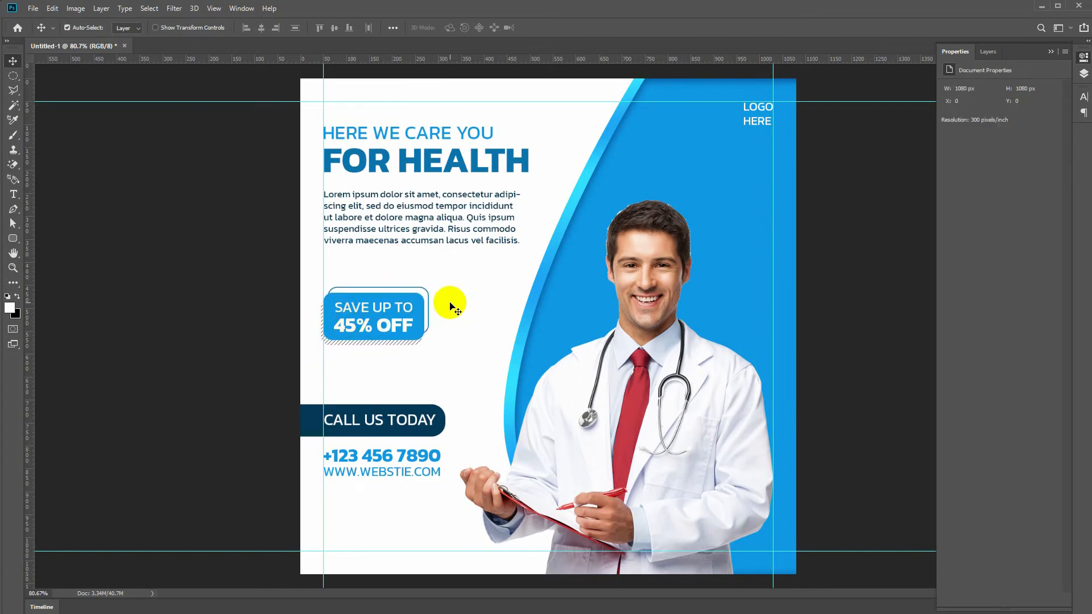
# - Draw a narrow vertical rectangle about 13 by 46 px in the white area between the discount box and the doctor
pyautogui.press('t')
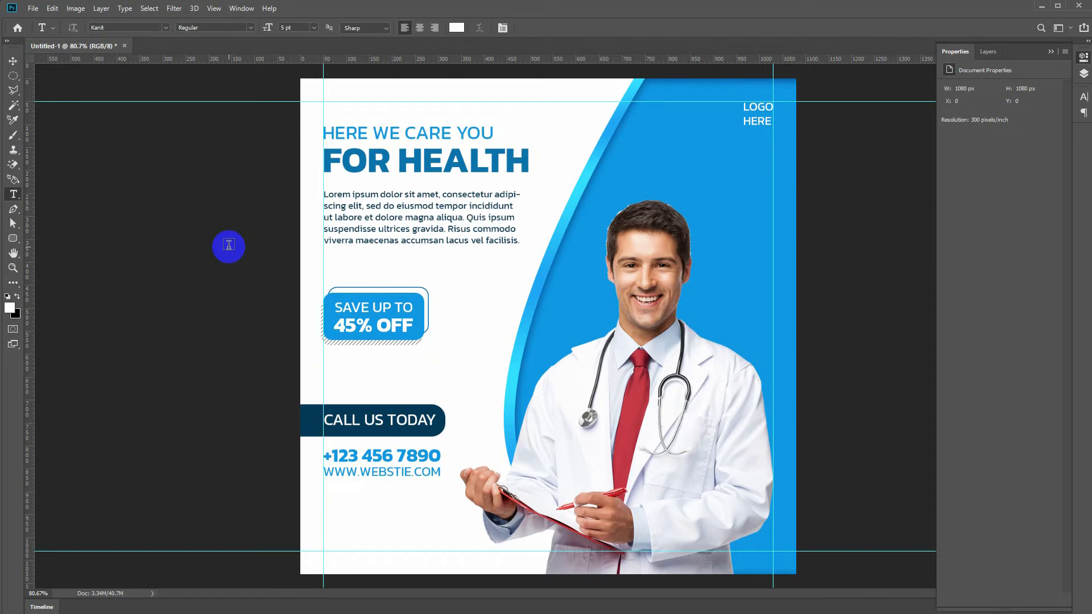
pyautogui.rightClick(13, 238)
pyautogui.click(62, 236)
pyautogui.moveTo(465, 352); pyautogui.dragTo(467, 372)
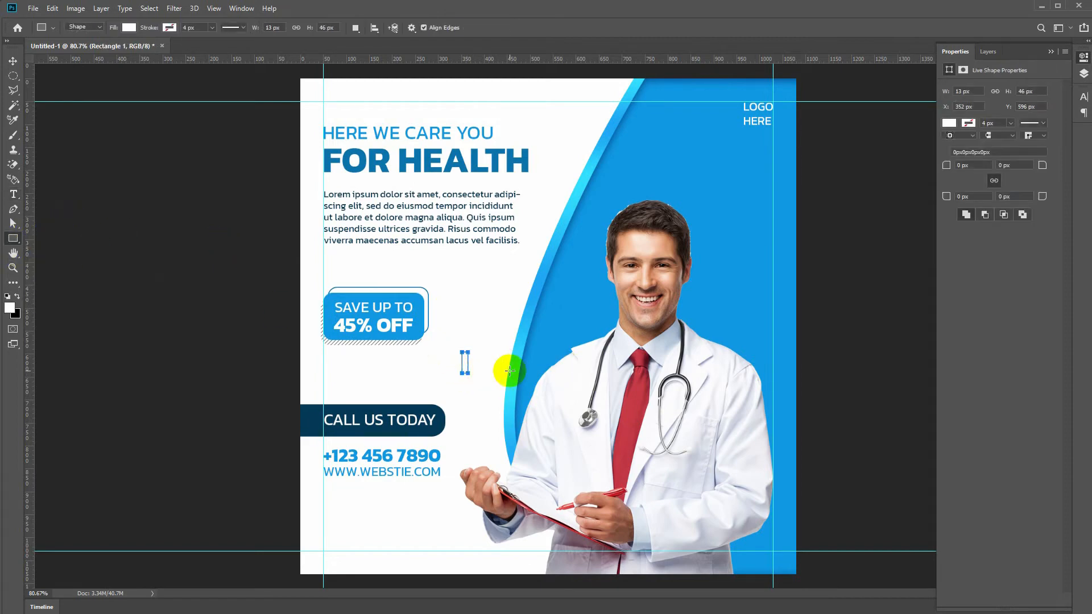
# - Fill the narrow rectangle with a linear gradient from #1fa8f4 to a lighter cyan, sampling both colors from the curved strip
pyautogui.click(949, 124)
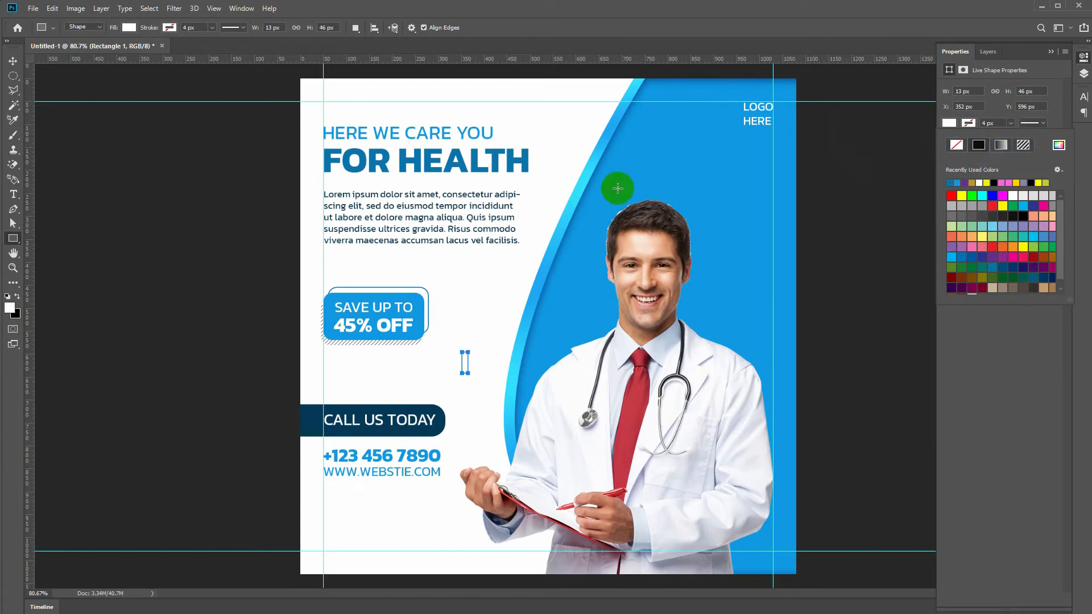
pyautogui.click(1000, 146)
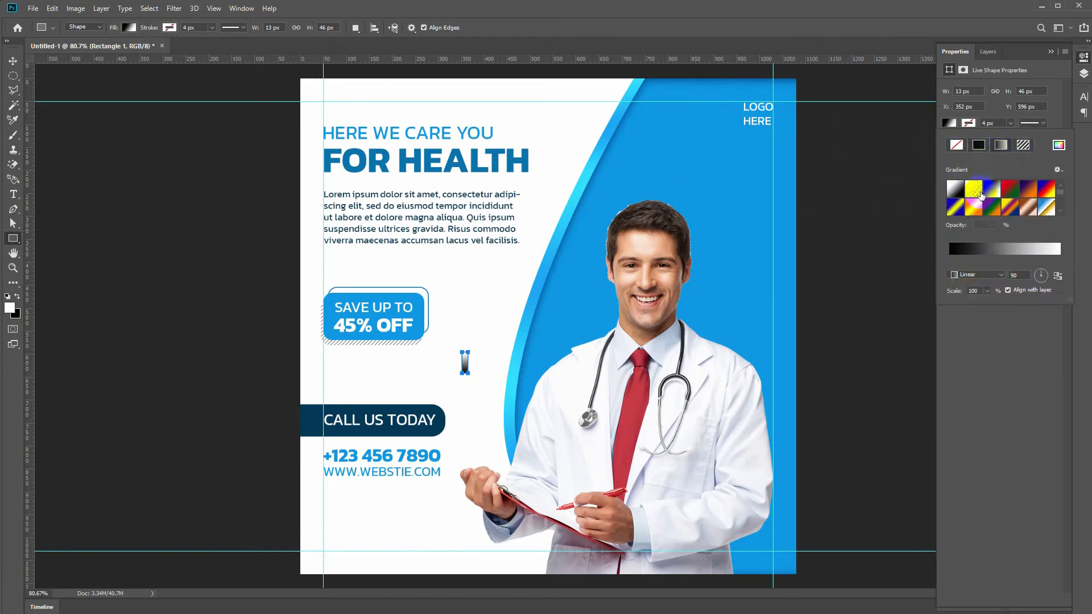
pyautogui.click(965, 251)
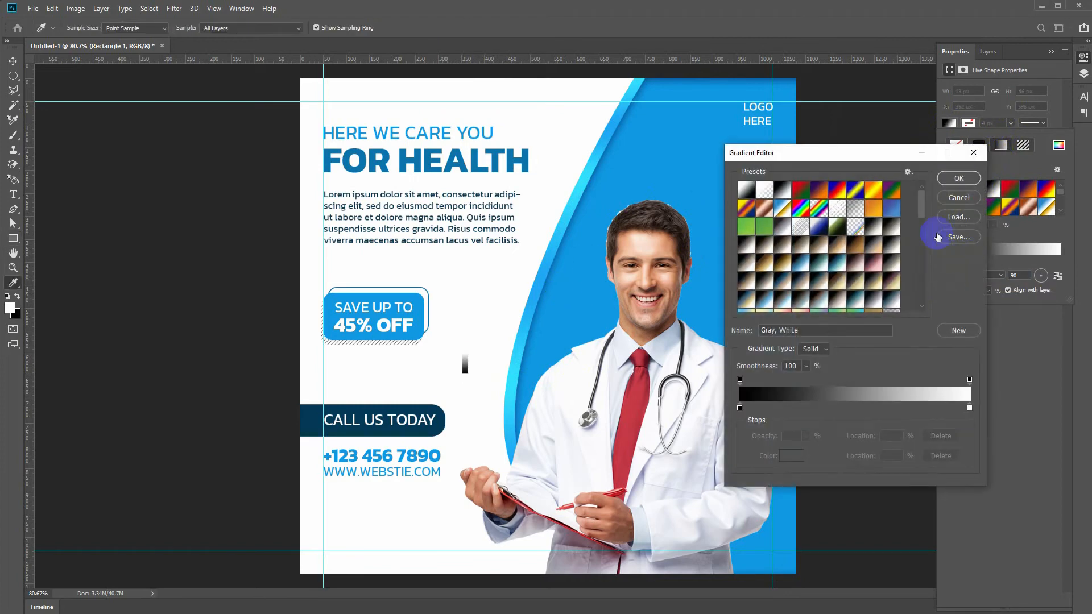
pyautogui.doubleClick(739, 407)
pyautogui.click(537, 292)
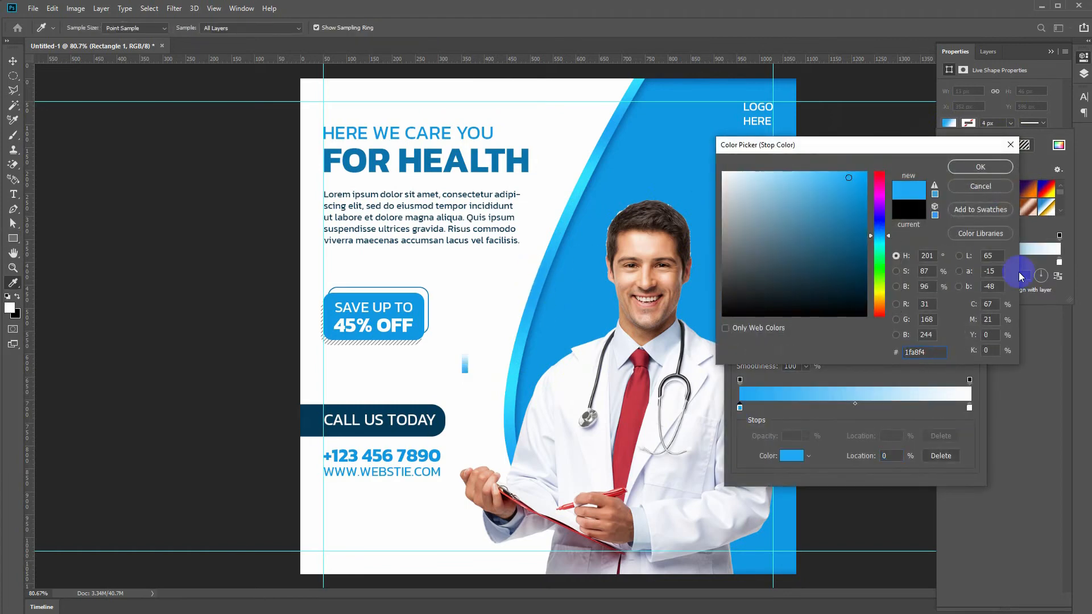
pyautogui.click(999, 174)
pyautogui.doubleClick(970, 408)
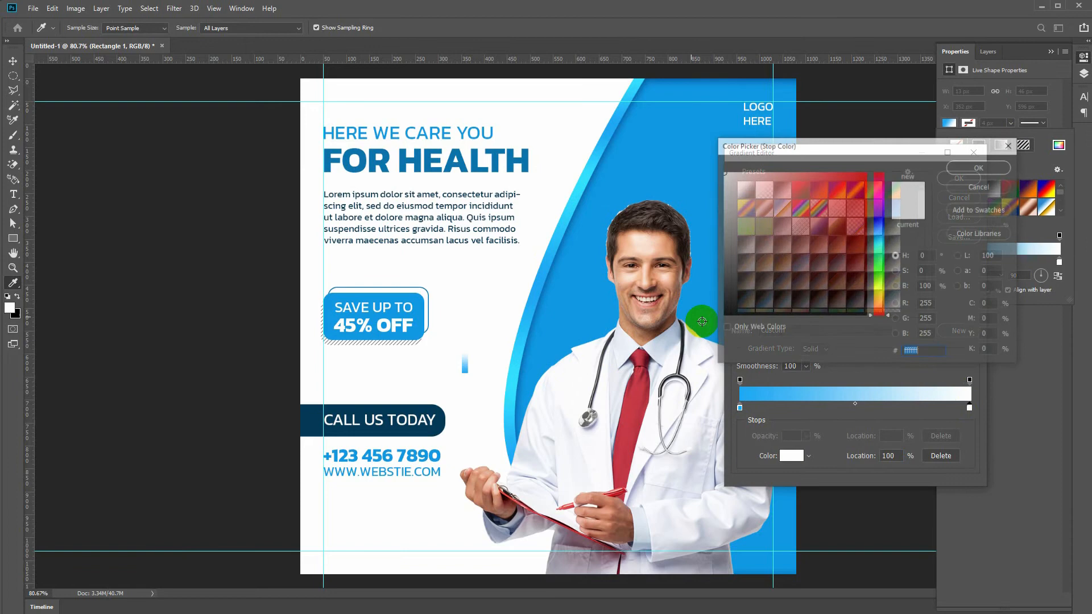
pyautogui.click(574, 192)
pyautogui.press('Return')
pyautogui.press('Return')
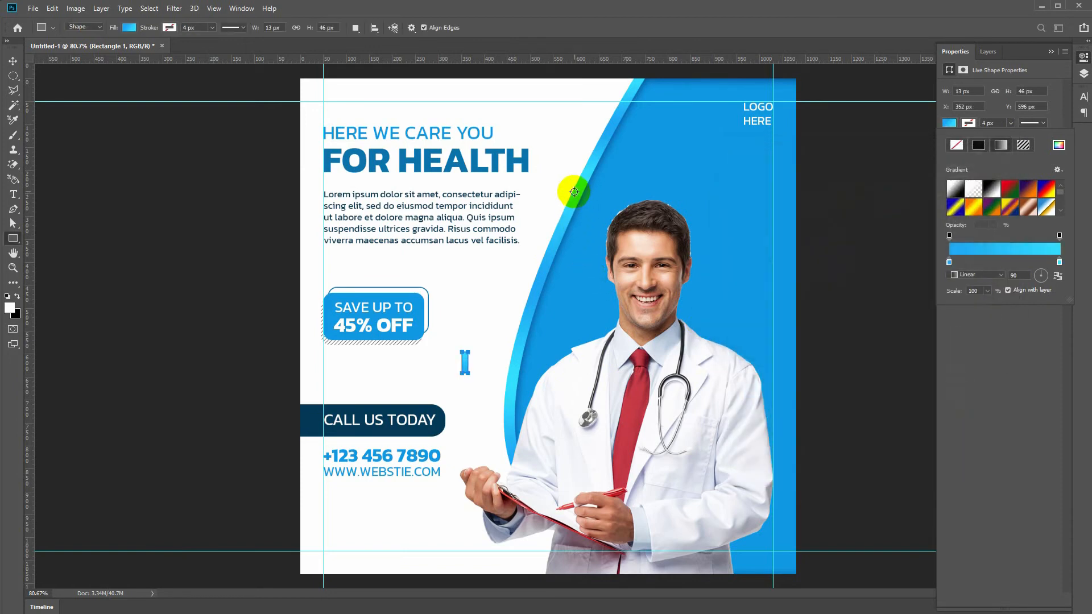
# - Try to form a plus by rotating a copy of the narrow rectangle 90 degrees, and undo it
pyautogui.press('v')
pyautogui.hotkey('ctrl', 't')
pyautogui.moveTo(477, 342)
pyautogui.mouseDown()
pyautogui.moveTo(484, 377)
pyautogui.moveTo(481, 361)
pyautogui.mouseUp()
pyautogui.press('Return')
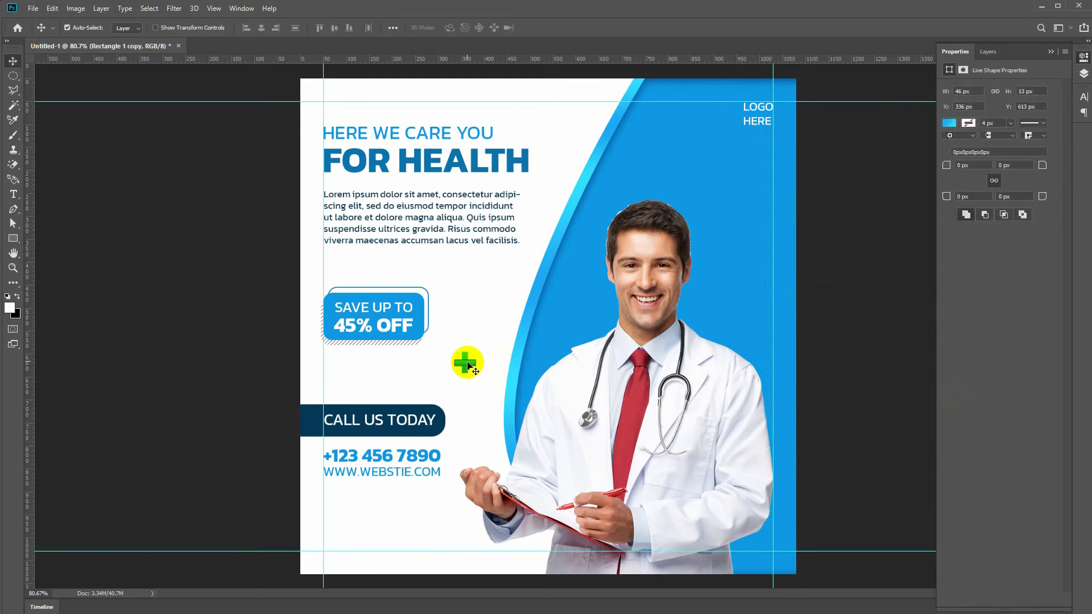
pyautogui.hotkey('ctrl', 'z')
pyautogui.hotkey('ctrl', 'z')
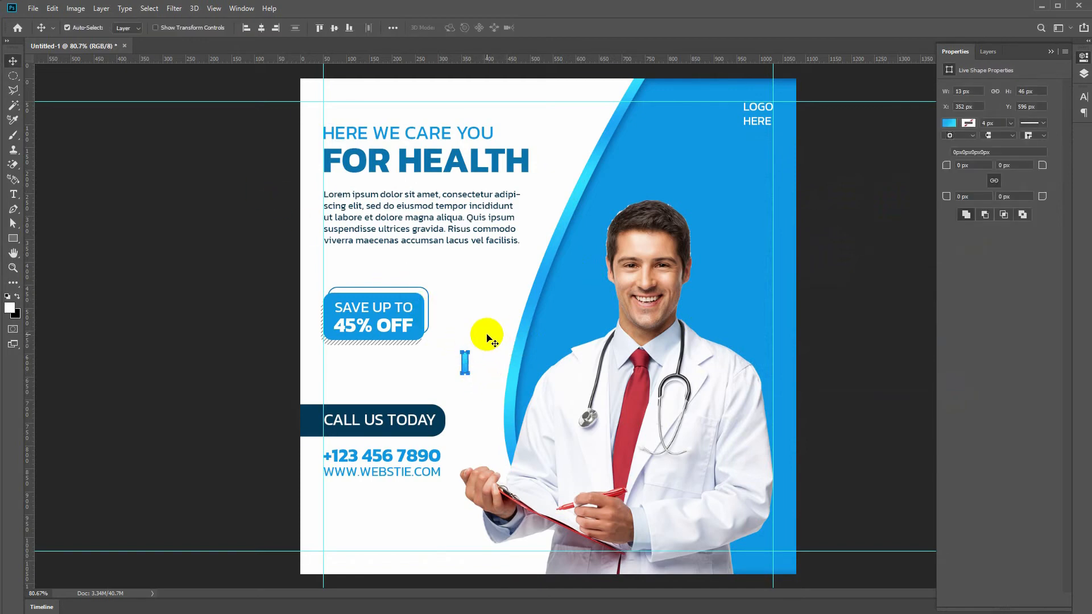
pyautogui.hotkey('ctrl', 'z')
# - Combine a horizontal bar about 43 px wide with the vertical rectangle and merge the shape components into one plus
pyautogui.click(465, 364)
pyautogui.press('u')
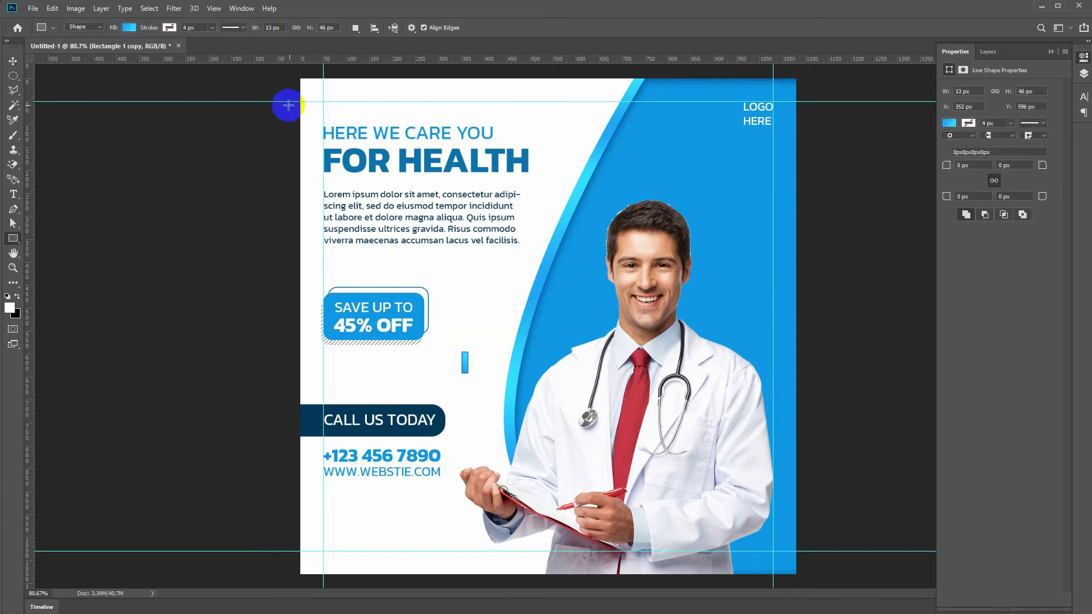
pyautogui.click(355, 27)
pyautogui.click(392, 54)
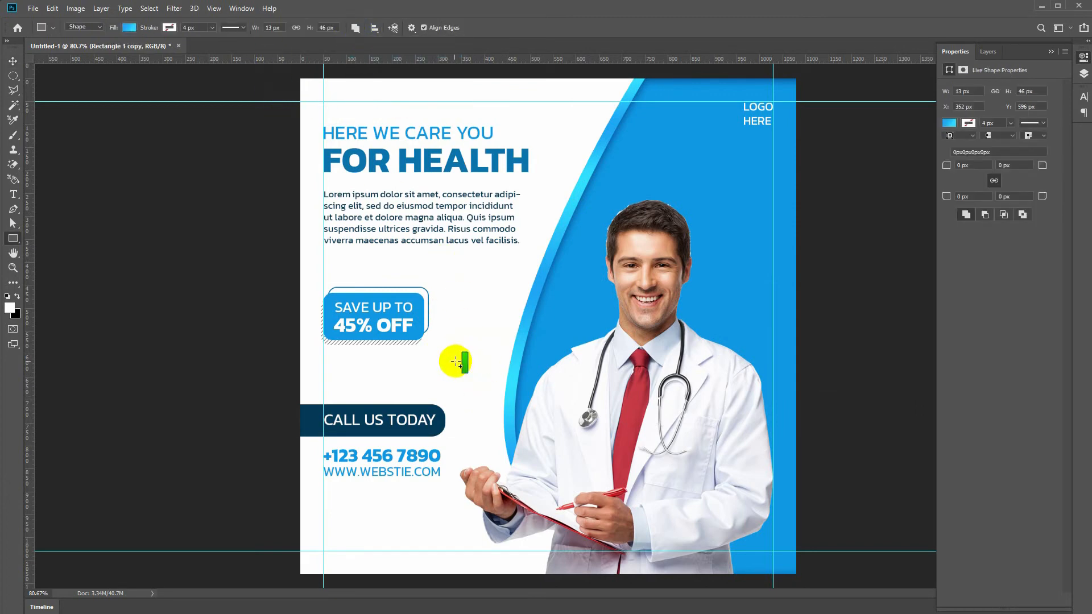
pyautogui.moveTo(458, 360); pyautogui.dragTo(474, 364)
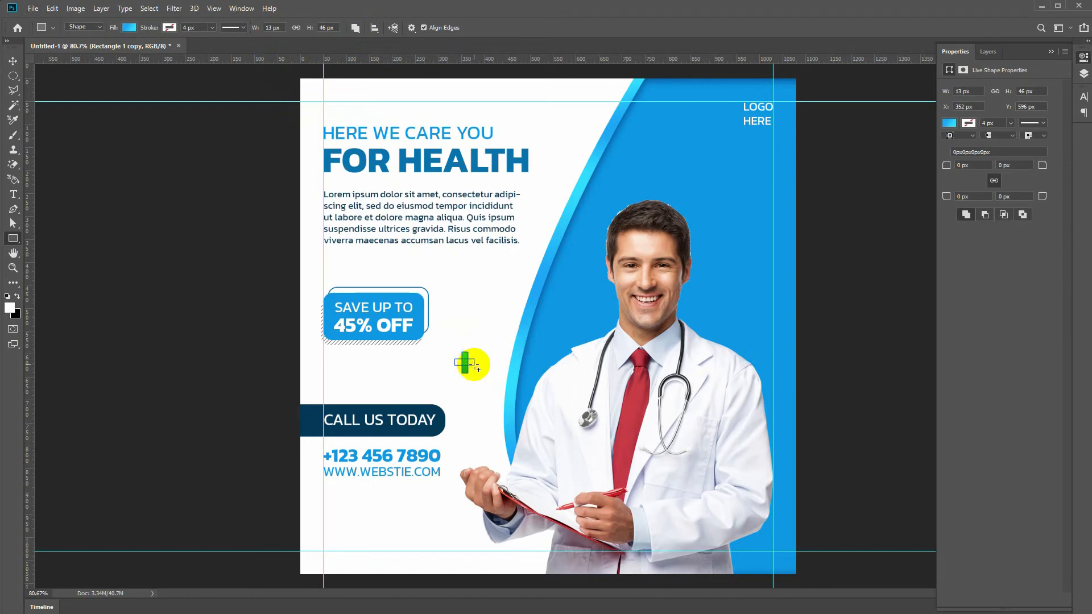
pyautogui.click(356, 28)
pyautogui.click(370, 102)
pyautogui.click(524, 212)
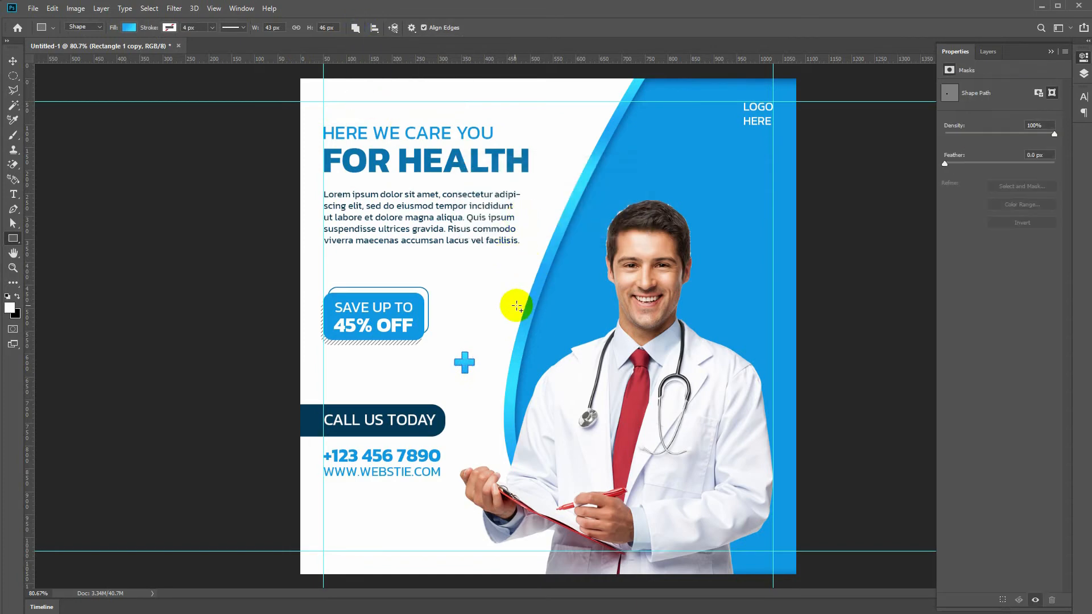
# - Delete the leftover narrow rectangle underneath the merged plus
pyautogui.press('v')
pyautogui.moveTo(466, 361)
pyautogui.mouseDown()
pyautogui.moveTo(446, 378)
pyautogui.moveTo(464, 418)
pyautogui.moveTo(473, 361)
pyautogui.mouseUp()
pyautogui.press('Delete')
# - Move the plus below the website line, enlarged to about 56 by 60 px, and place a copy beside it
pyautogui.moveTo(468, 421); pyautogui.dragTo(397, 509)
pyautogui.hotkey('ctrl', 't')
pyautogui.press('Return')
# - Give the copied plus no fill and a 4 px blue stroke
pyautogui.press('u')
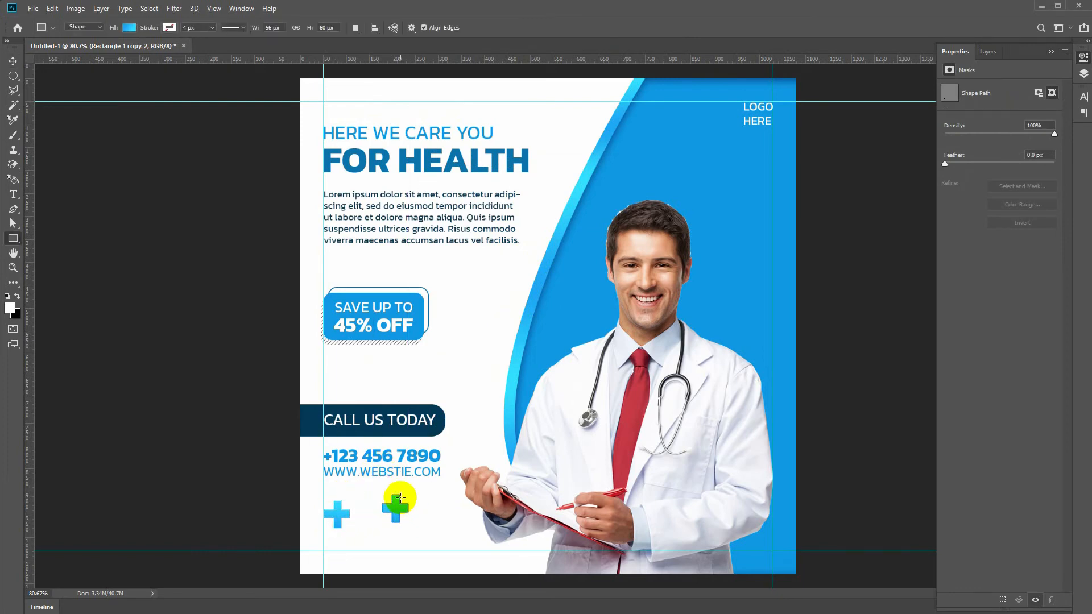
pyautogui.click(129, 28)
pyautogui.click(77, 50)
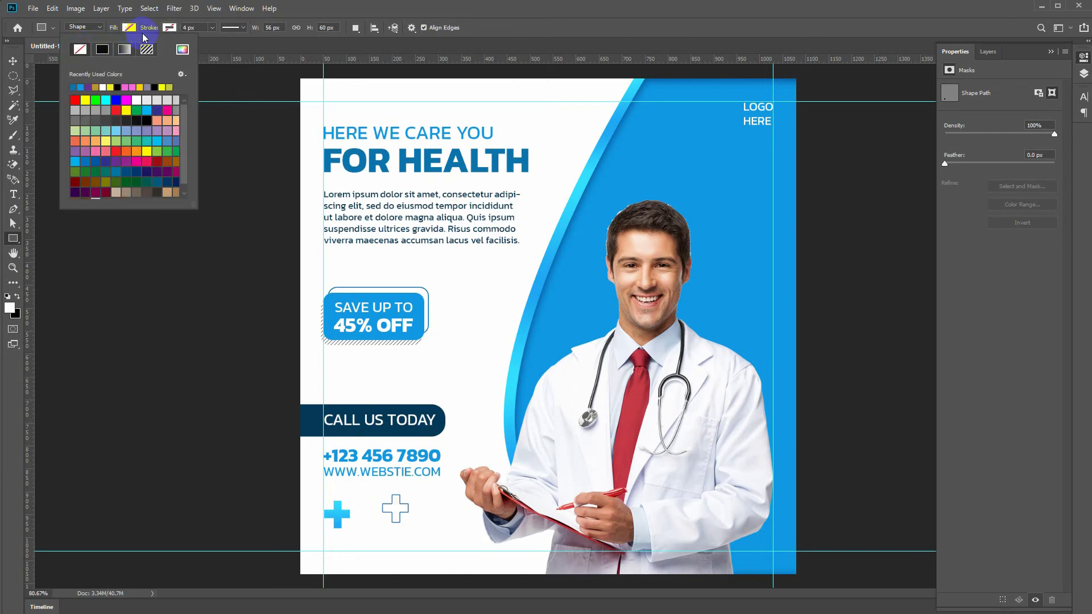
pyautogui.click(169, 28)
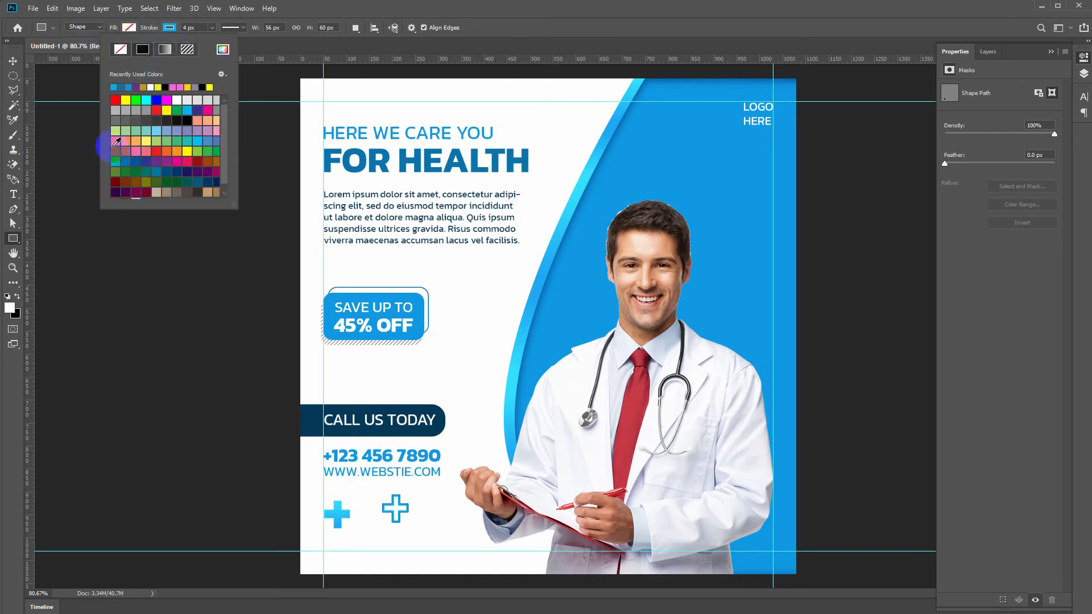
pyautogui.click(113, 143)
pyautogui.click(170, 31)
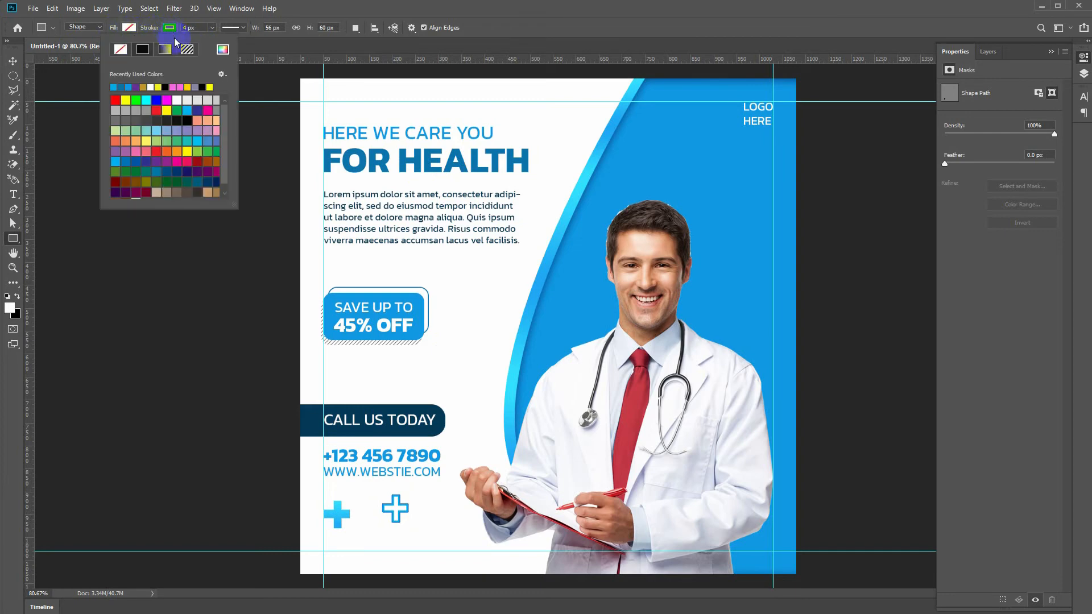
# - Set the outlined plus's stroke alignment to outside
pyautogui.click(210, 27)
pyautogui.click(233, 27)
pyautogui.click(273, 147)
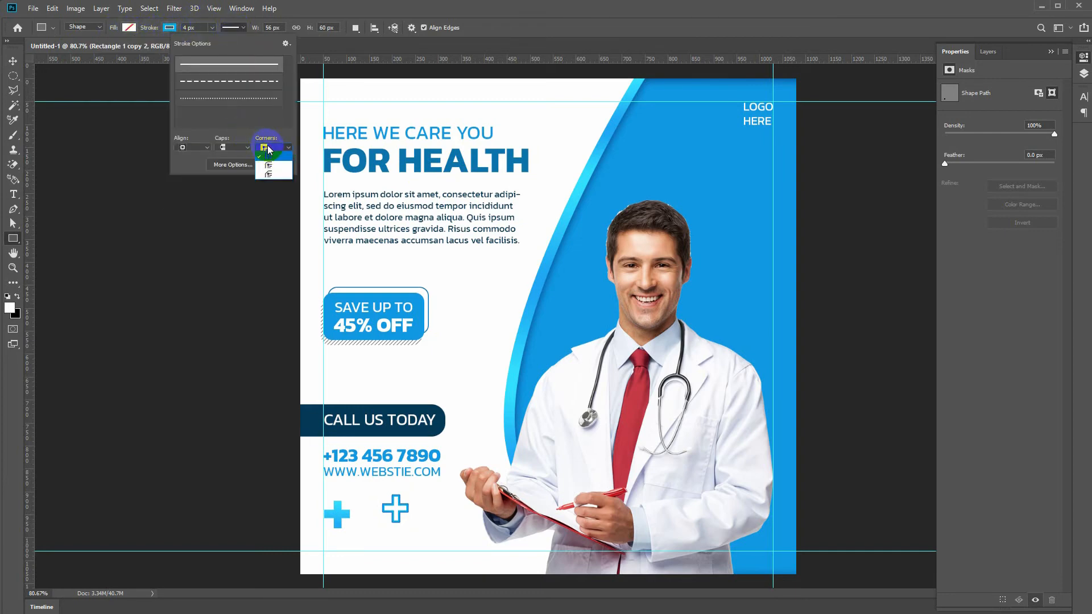
pyautogui.click(248, 151)
pyautogui.click(193, 148)
pyautogui.click(193, 172)
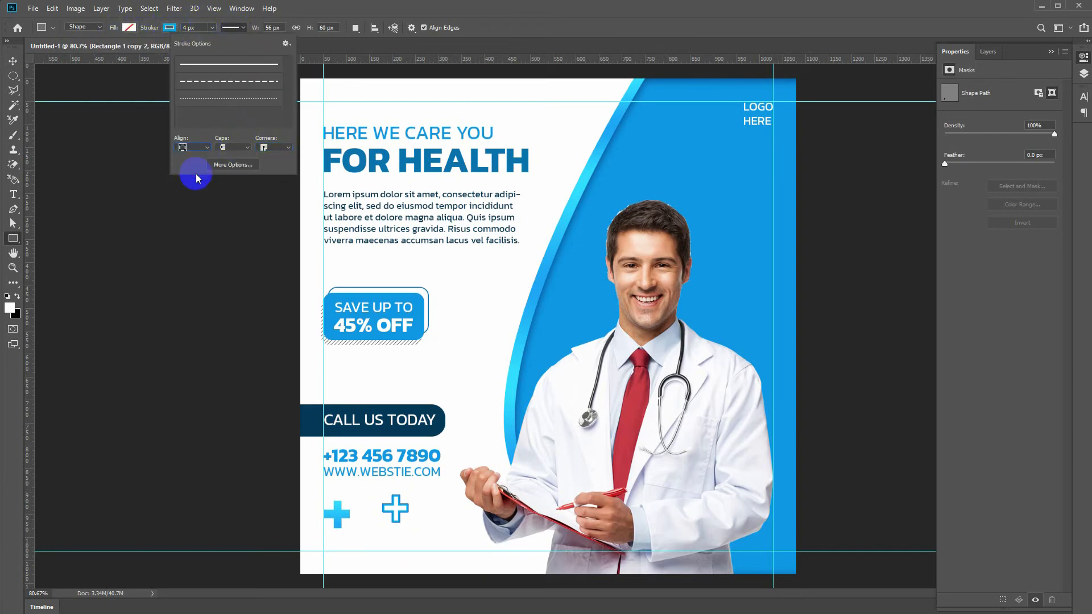
# - Shorten the outlined plus's lower arm by its anchor points, making the shape 57.33 px high
pyautogui.click(14, 61)
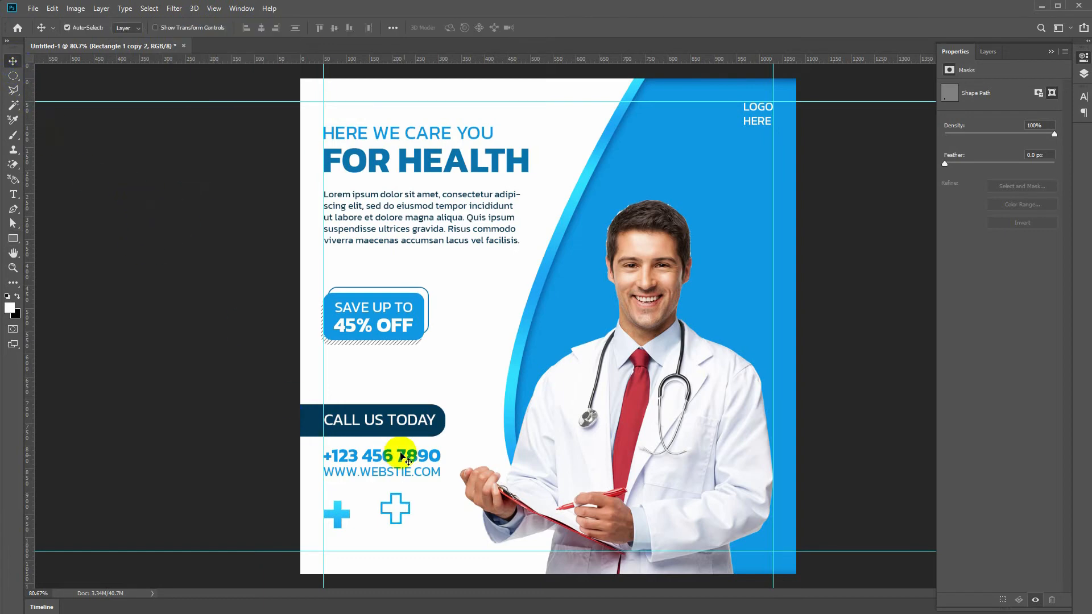
pyautogui.press('a')
pyautogui.moveTo(383, 520); pyautogui.dragTo(415, 532)
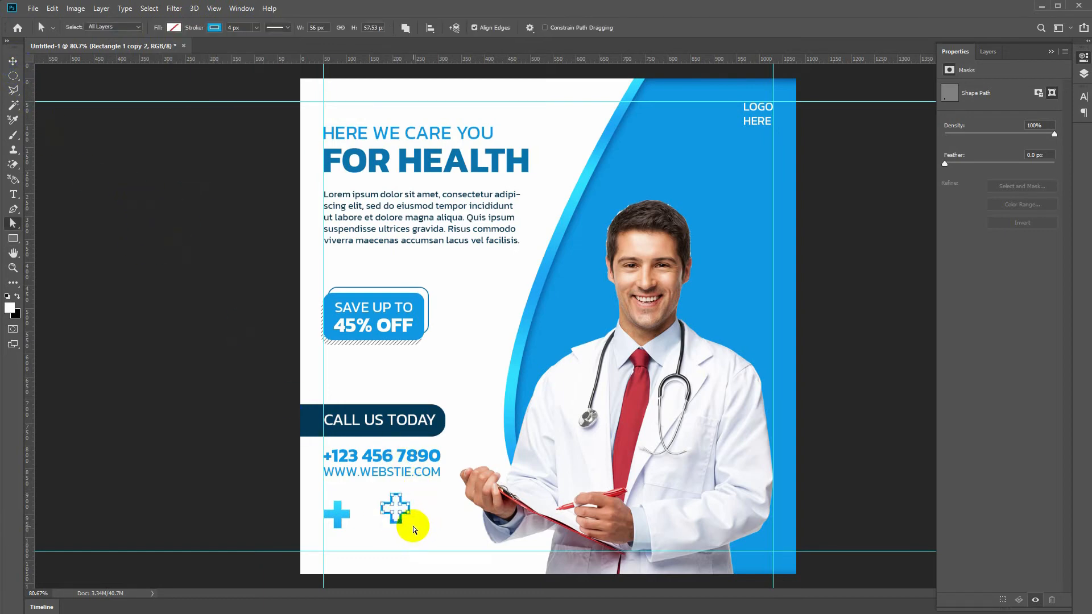
pyautogui.click(428, 525)
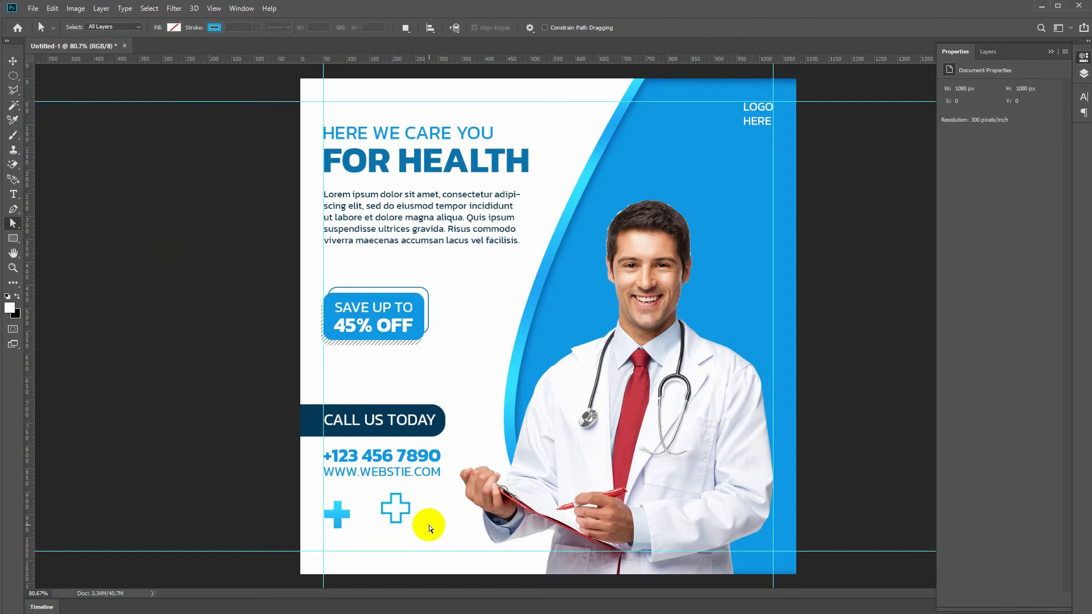
pyautogui.press('v')
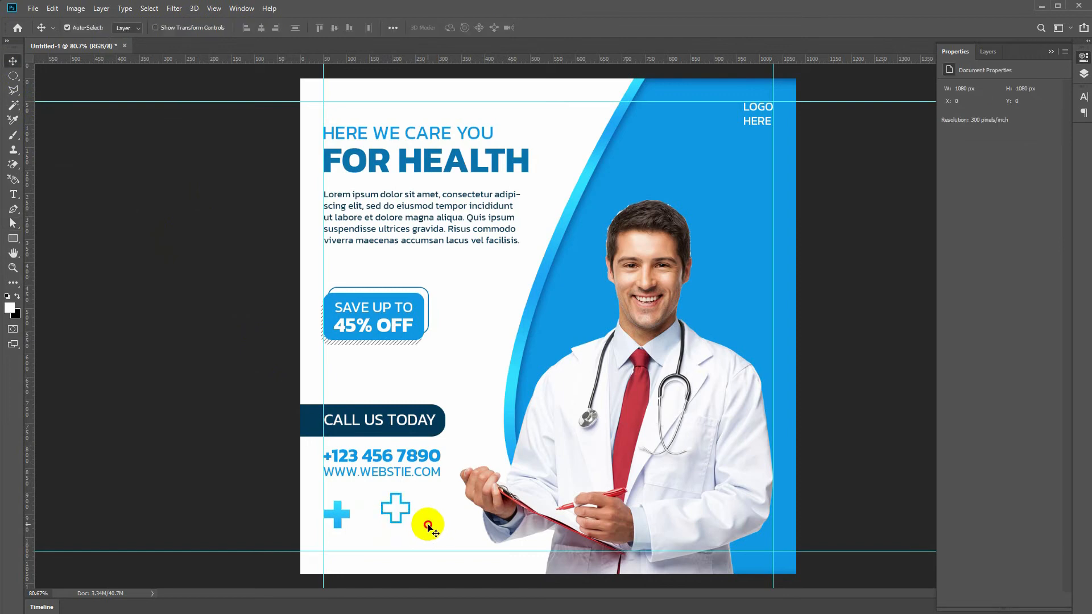
# - Place a smaller copy of the outlined plus, about 38 by 40 px, below the two pluses with a thinner stroke
pyautogui.click(401, 517)
pyautogui.moveTo(402, 518); pyautogui.dragTo(375, 553)
pyautogui.hotkey('ctrl', 't')
pyautogui.press('Return')
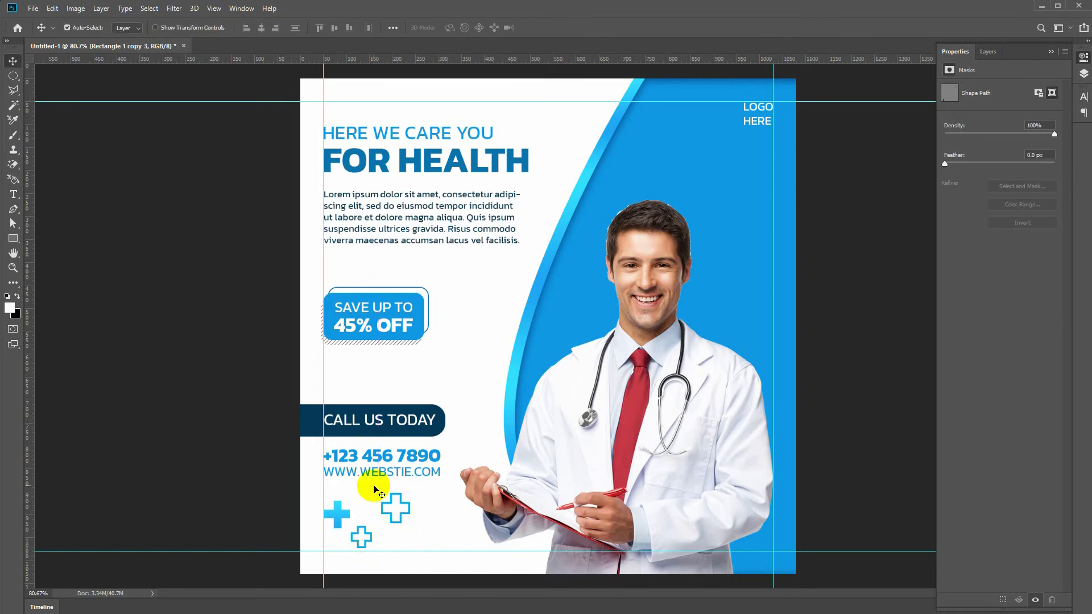
pyautogui.press('u')
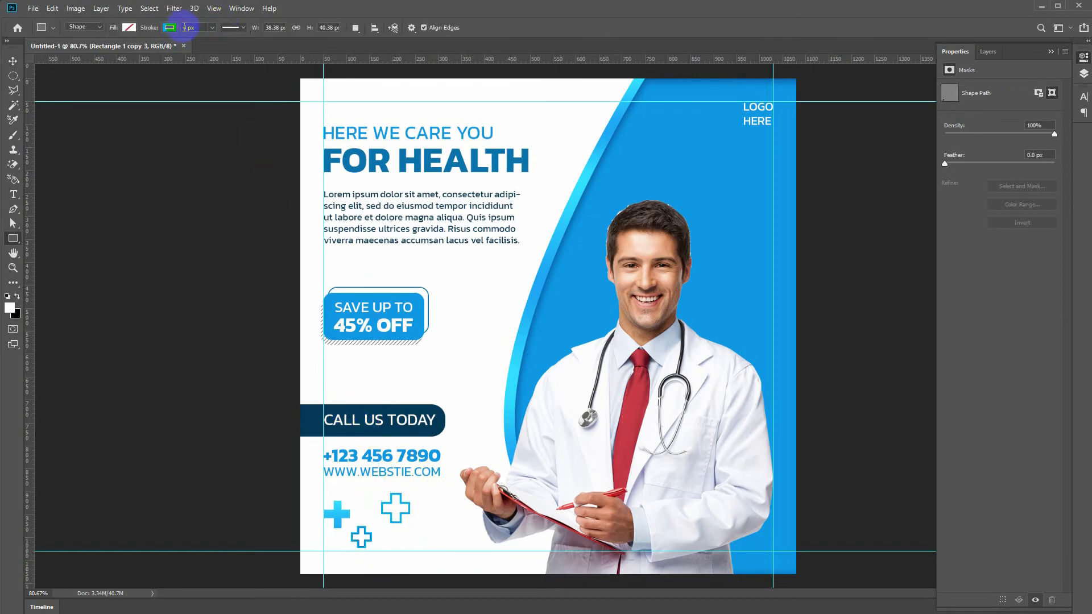
pyautogui.press('v')
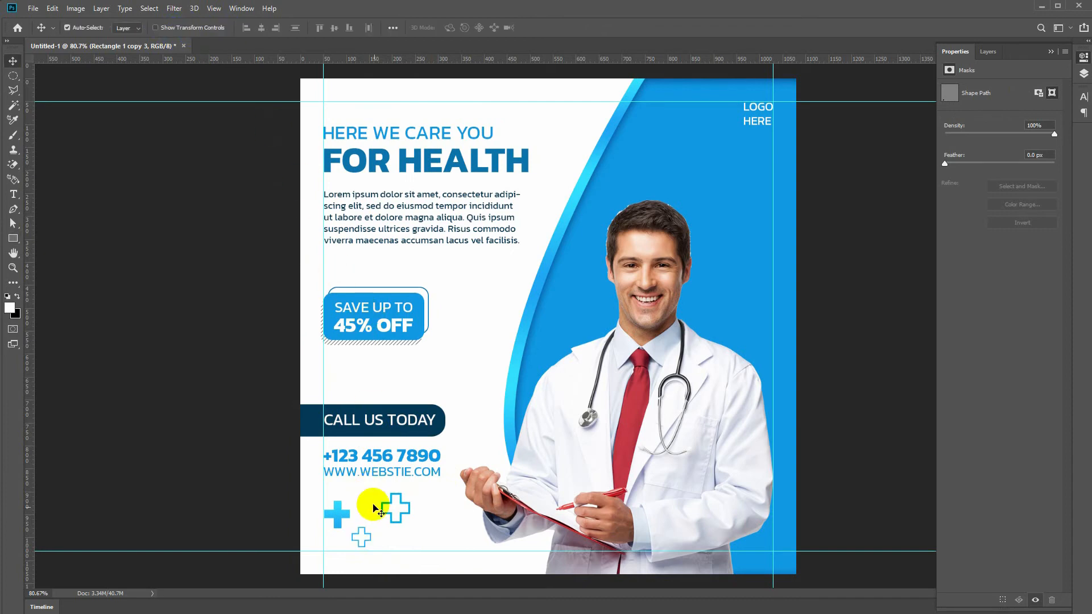
# - Replace the large outlined plus with an enlarged copy of the thin-outlined one, positioned below the filled plus
pyautogui.click(400, 519)
pyautogui.click(401, 513)
pyautogui.moveTo(401, 519); pyautogui.dragTo(350, 534)
pyautogui.hotkey('ctrl', 't')
pyautogui.doubleClick(338, 555)
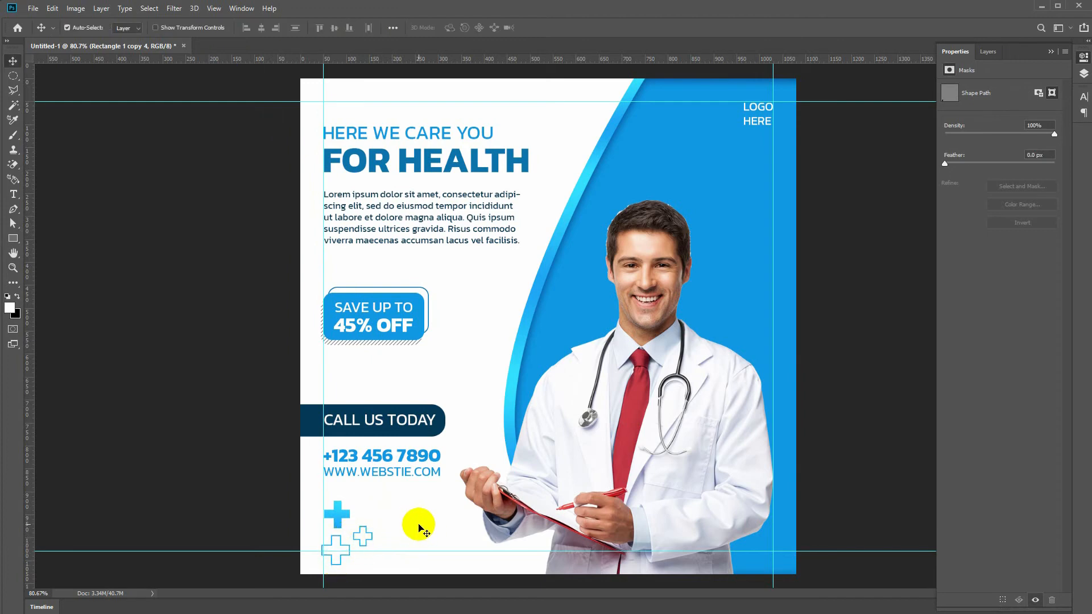
# - Duplicate the filled plus, scale the copy to about 59%, and place it to the lower left of the original
pyautogui.moveTo(344, 514); pyautogui.dragTo(307, 524)
pyautogui.hotkey('ctrl', 't')
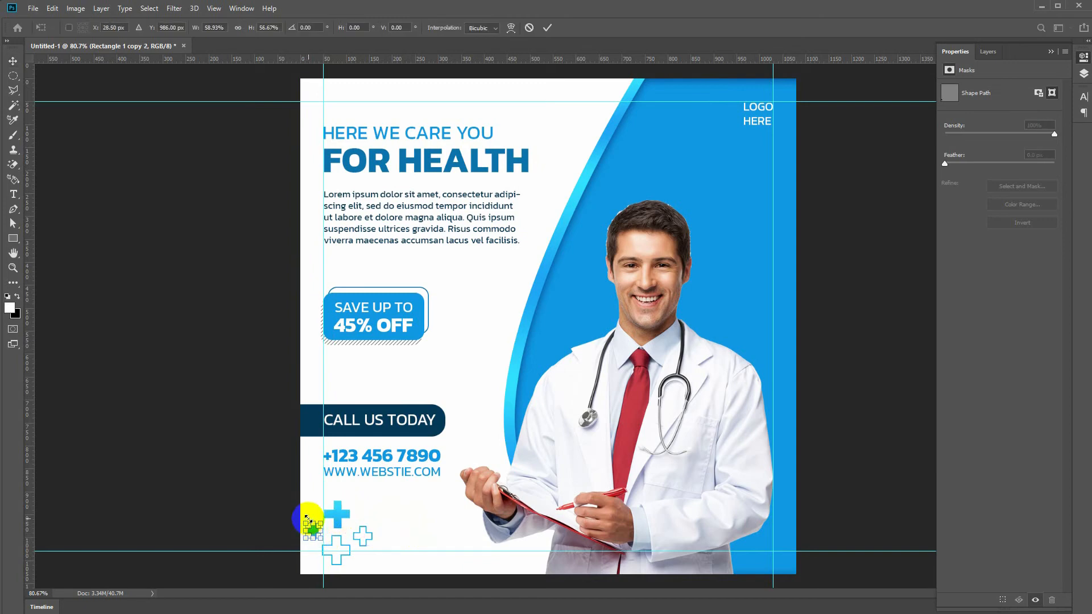
pyautogui.doubleClick(312, 526)
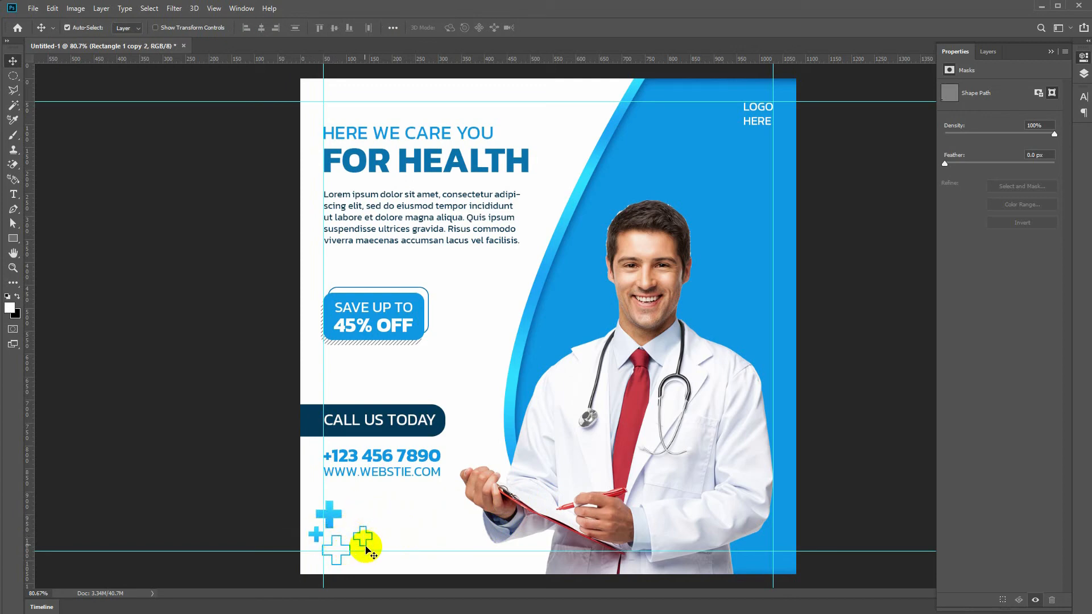
# - Duplicate the small filled plus to the lower right of the large outlined plus
pyautogui.moveTo(317, 538); pyautogui.dragTo(378, 569)
pyautogui.hotkey('shift', 'Left')
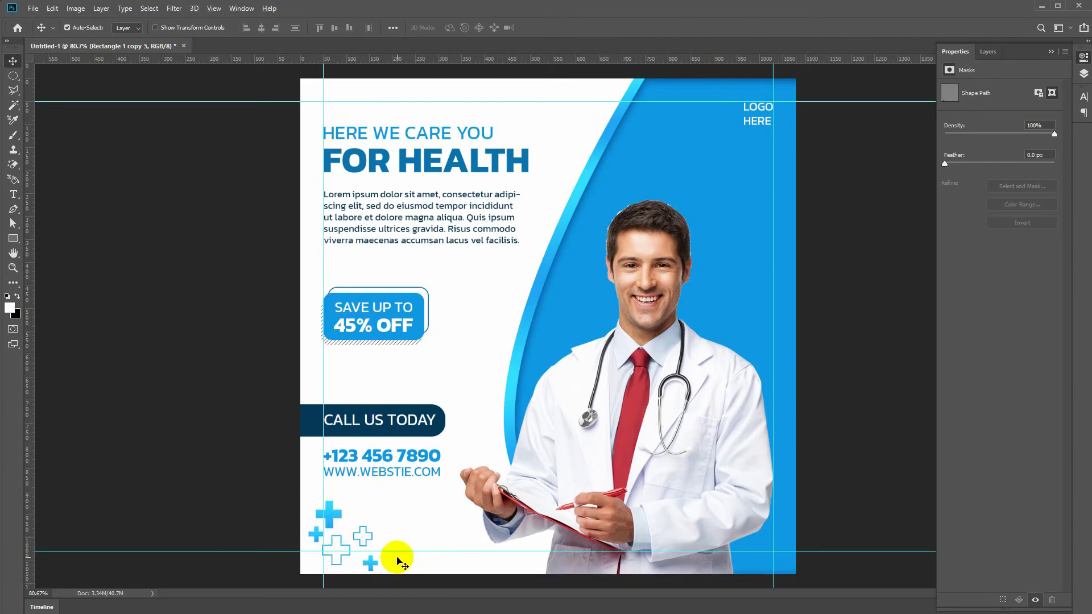
pyautogui.click(372, 545)
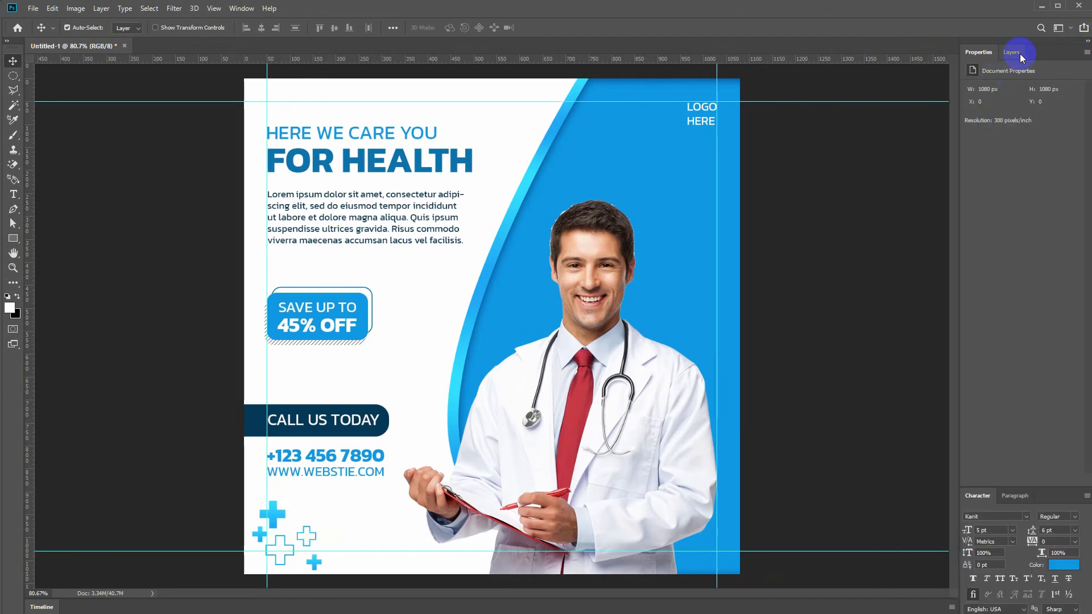
# - Add a reduced copy of the small outlined plus at the upper left of the cluster, below the website line
pyautogui.click(1019, 53)
pyautogui.click(313, 537)
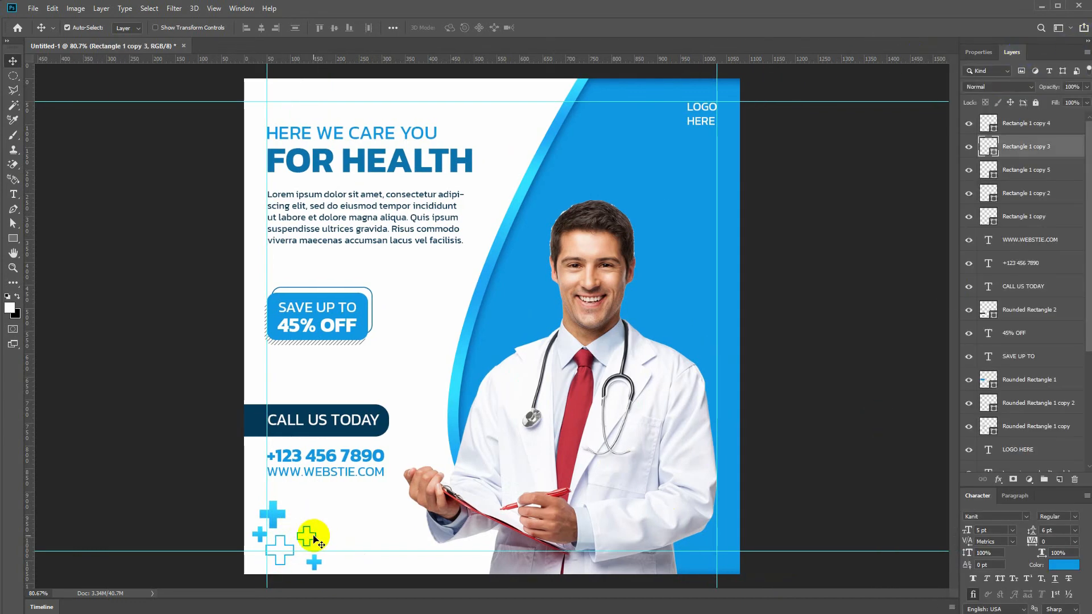
pyautogui.hotkey('ctrl', 'alt', 't')
pyautogui.moveTo(310, 536); pyautogui.dragTo(263, 499)
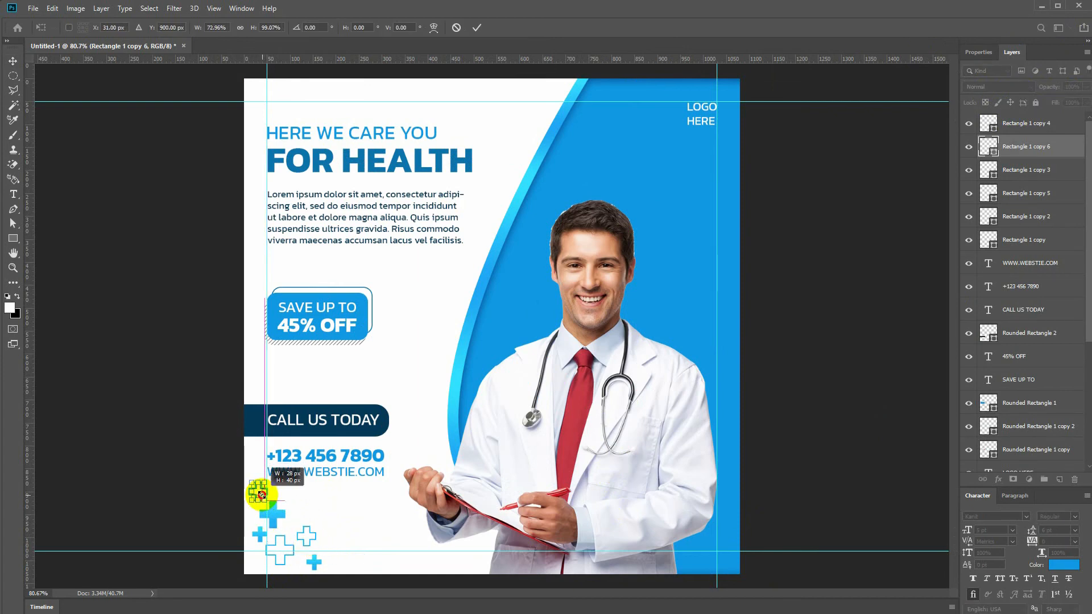
pyautogui.click(439, 502)
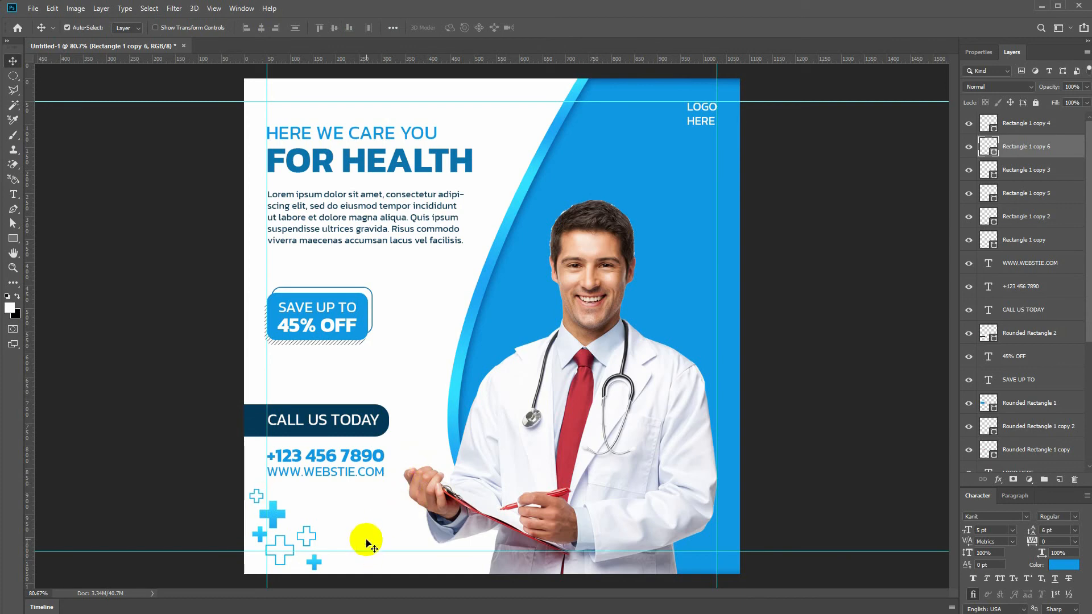
# - Shift the small filled and outlined pluses slightly outward to even the spacing around the large outlined plus
pyautogui.click(259, 535)
pyautogui.click(318, 538)
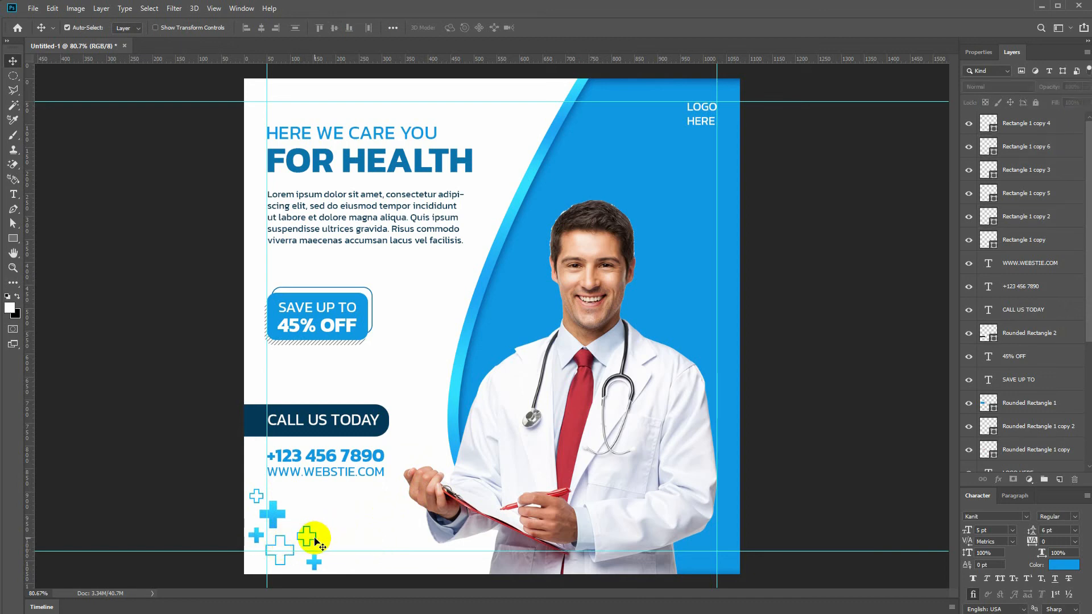
pyautogui.click(320, 567)
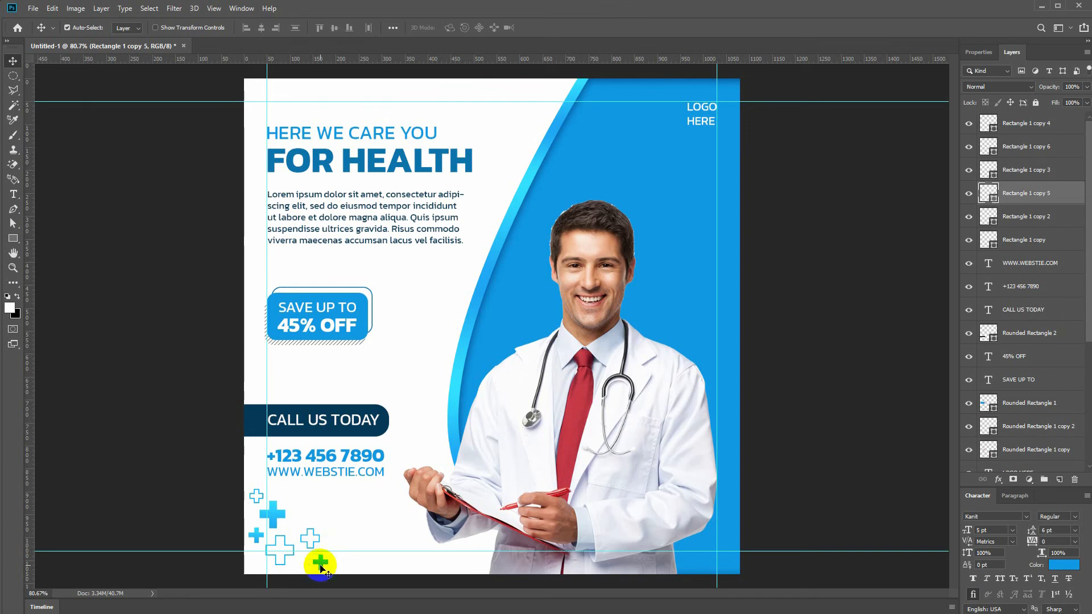
# - Duplicate the whole plus cluster onto the blue area, flip the copy horizontally, and place it at the poster's upper-right corner over the logo text
pyautogui.click(341, 520)
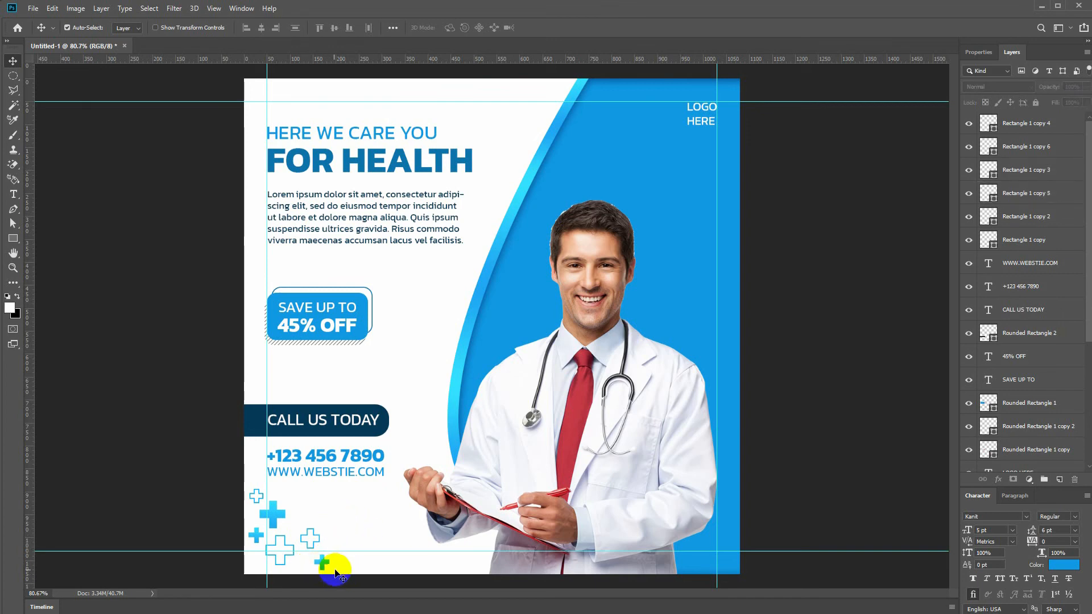
pyautogui.moveTo(224, 500); pyautogui.dragTo(689, 194)
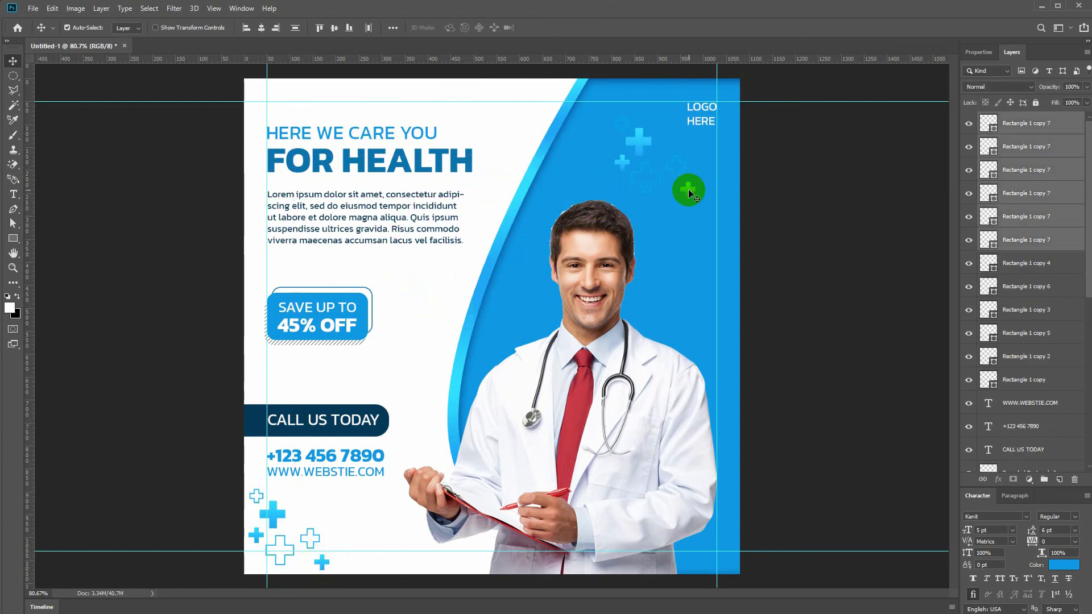
pyautogui.hotkey('ctrl', 't')
pyautogui.rightClick(689, 196)
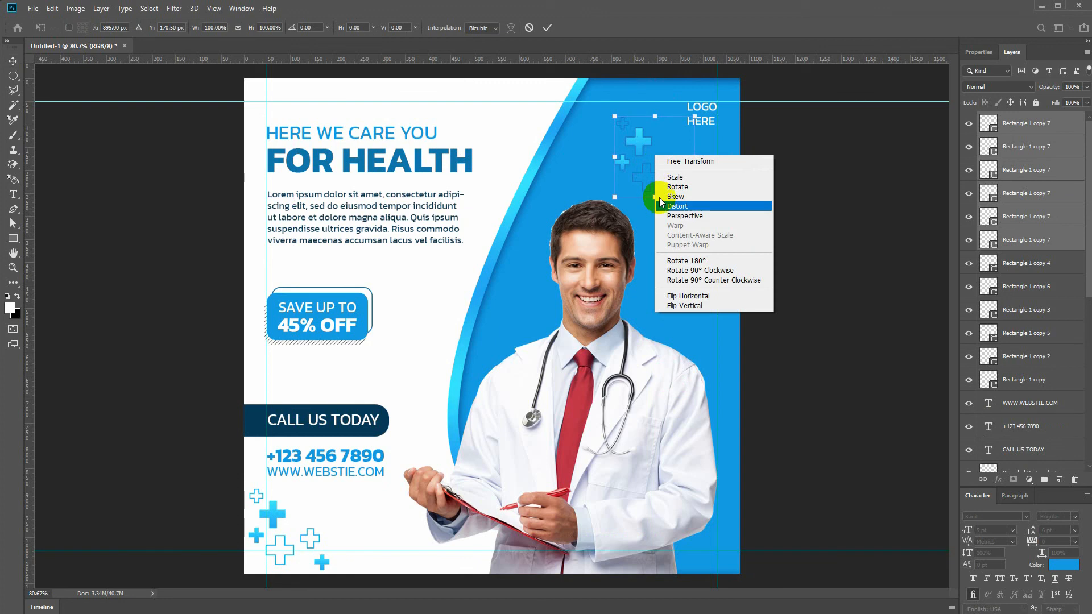
pyautogui.click(676, 291)
pyautogui.rightClick(664, 159)
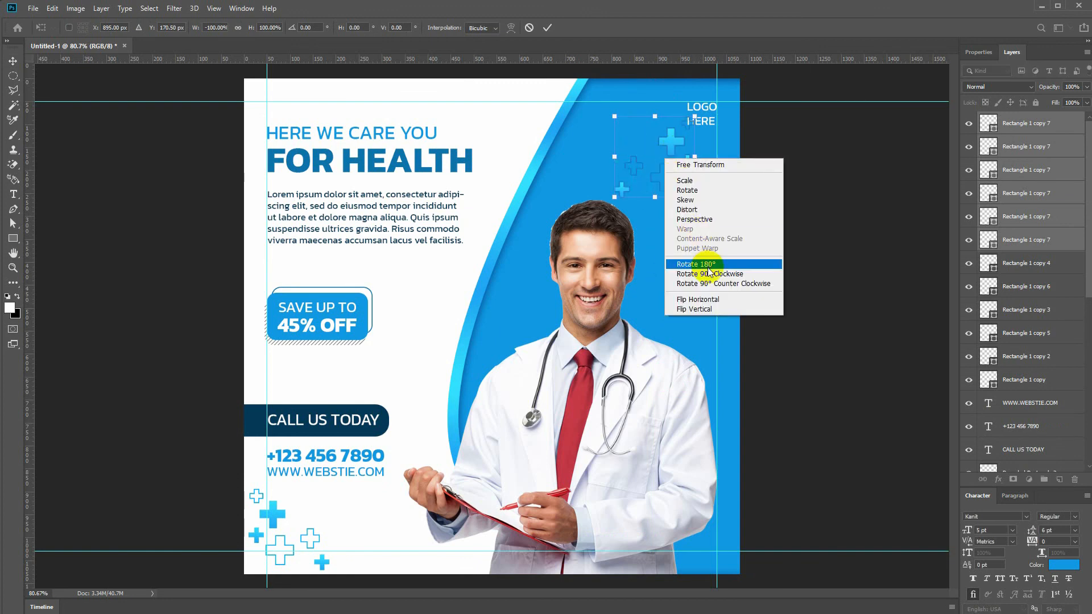
pyautogui.moveTo(668, 134); pyautogui.dragTo(700, 111)
pyautogui.press('Return')
# - Send the copied plus cluster backward in the layer order until it sits behind the LOGO HERE text
pyautogui.hotkey('ctrl', '[')
pyautogui.hotkey('ctrl', '[')
pyautogui.hotkey('ctrl', '[')
pyautogui.hotkey('ctrl', '[')
pyautogui.hotkey('ctrl', '[')
pyautogui.hotkey('ctrl', '[')
pyautogui.hotkey('ctrl', '[')
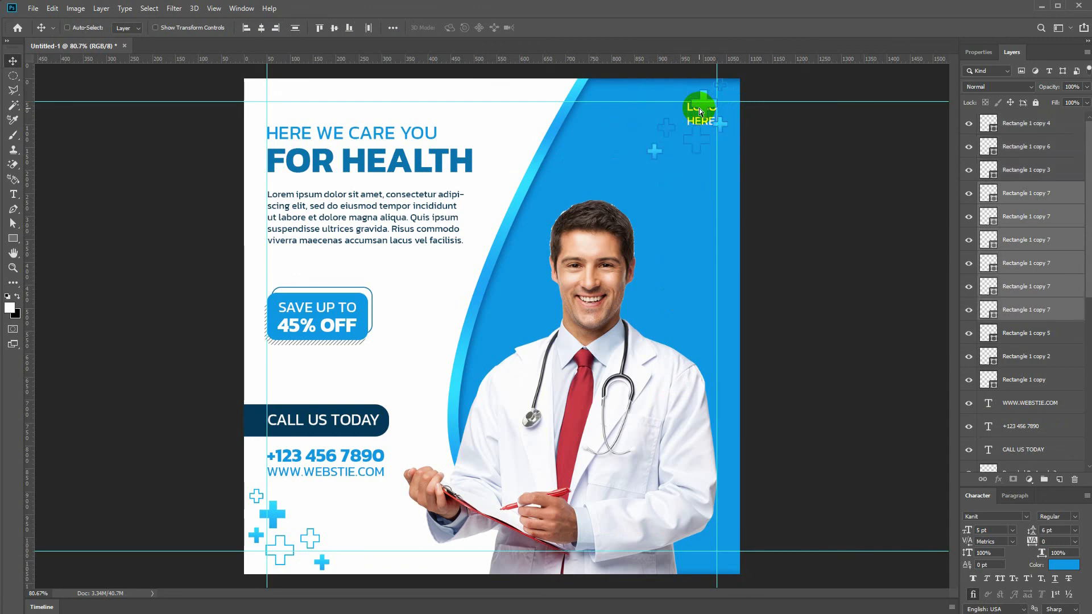
pyautogui.hotkey('ctrl', '[')
pyautogui.hotkey('ctrl', '[')
pyautogui.hotkey('ctrl', '[')
pyautogui.hotkey('ctrl', '[')
pyautogui.hotkey('ctrl', '[')
pyautogui.hotkey('ctrl', '[')
pyautogui.hotkey('ctrl', '[')
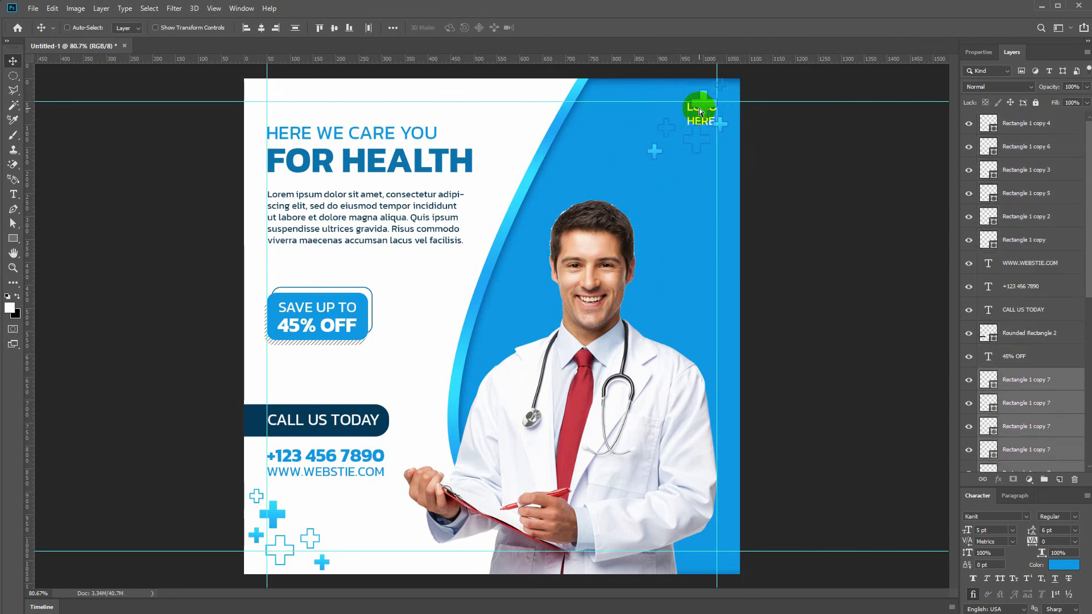
pyautogui.hotkey('ctrl', '[')
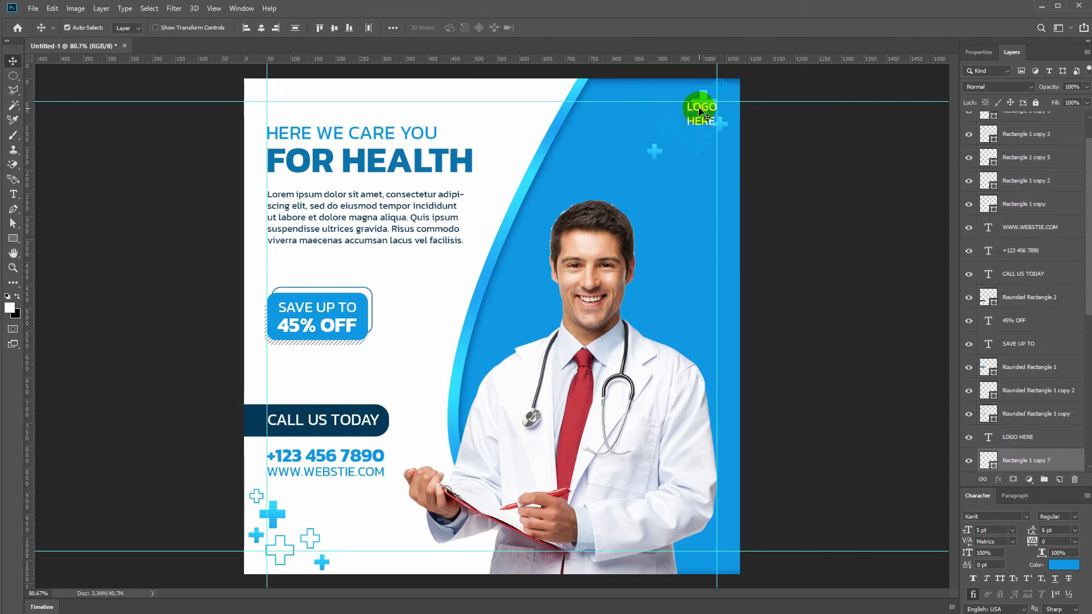
# - Duplicate the upper-right plus cluster and move the copy up and left, partly past the poster's top edge
pyautogui.hotkey('ctrl', 'j')
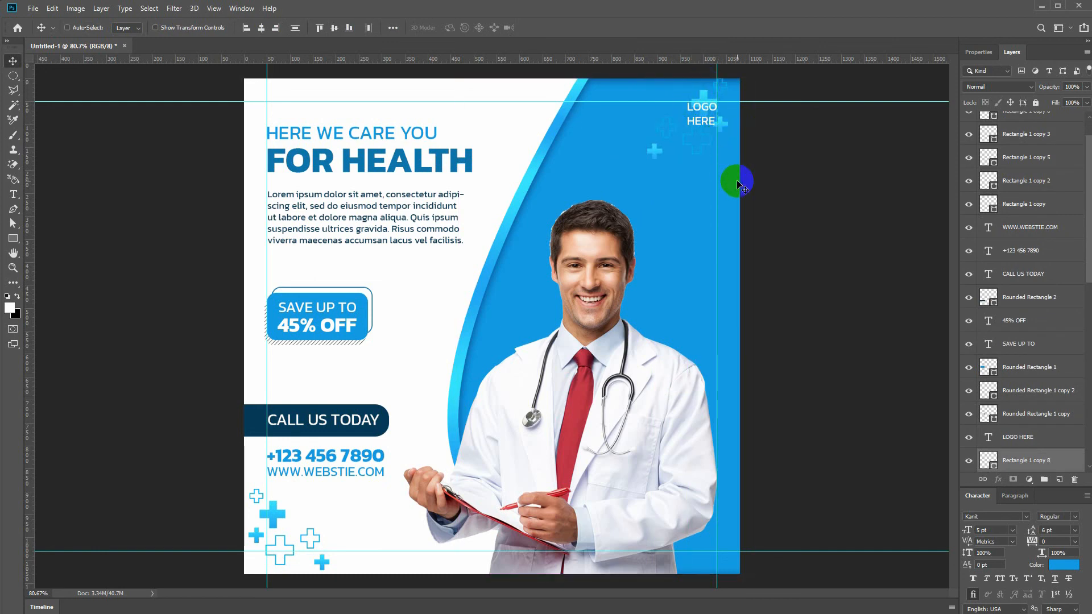
pyautogui.hotkey('ctrl', 't')
pyautogui.moveTo(690, 139); pyautogui.dragTo(639, 96)
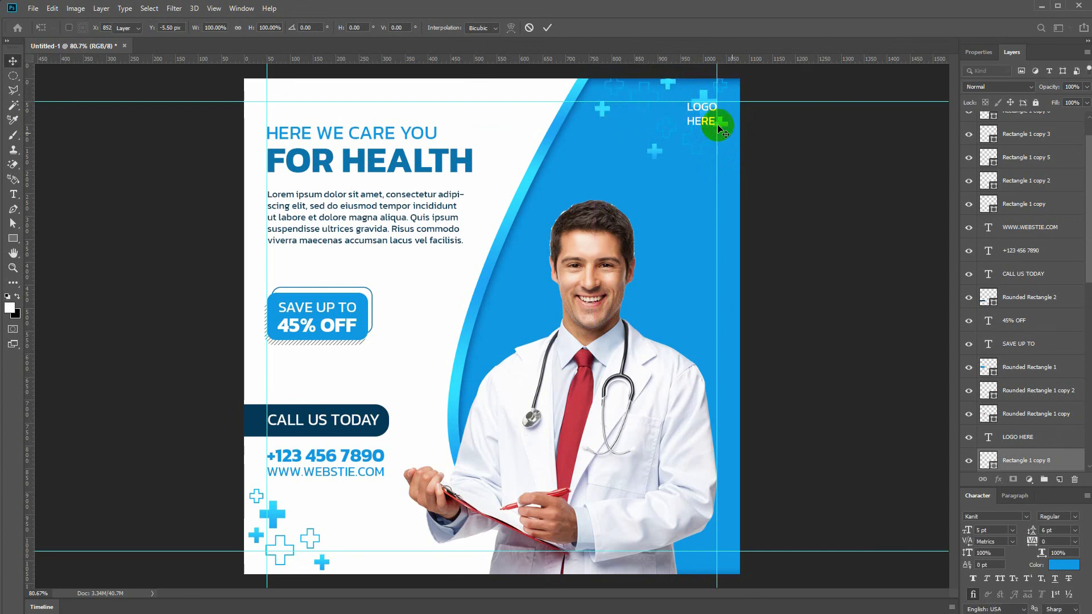
pyautogui.press('Return')
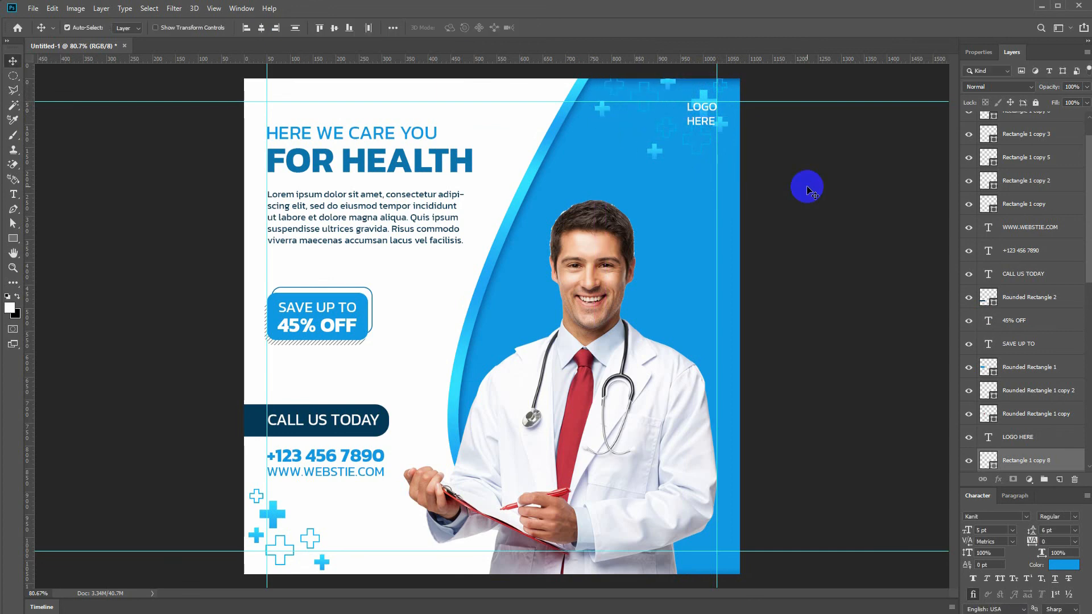
# - Move the large filled plus to the lower left of the logo text and lock the blue curve shape layers
pyautogui.click(704, 98)
pyautogui.moveTo(700, 98); pyautogui.dragTo(657, 137)
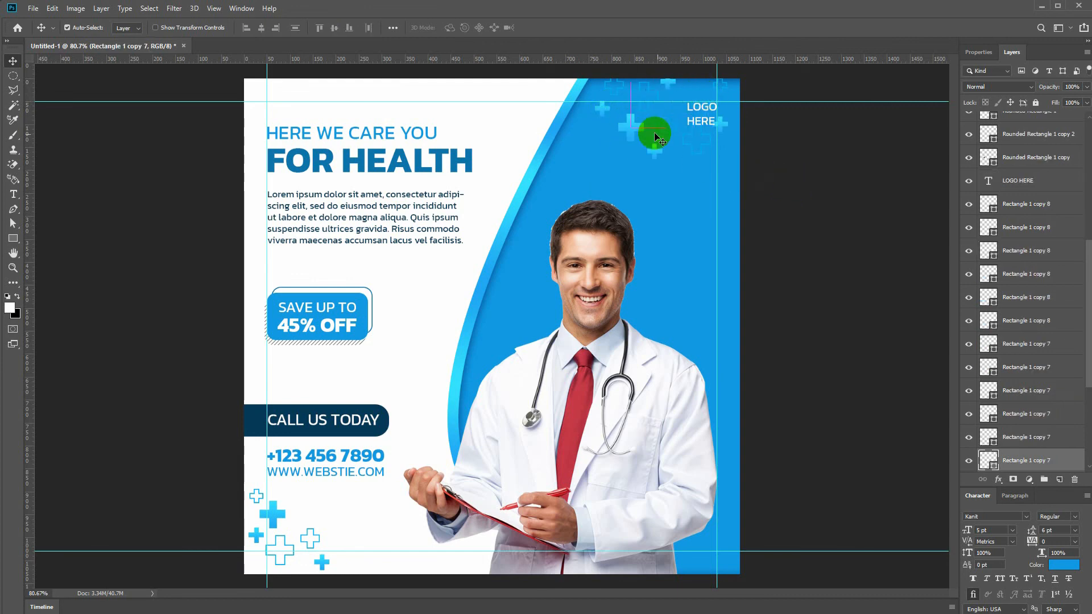
pyautogui.click(692, 151)
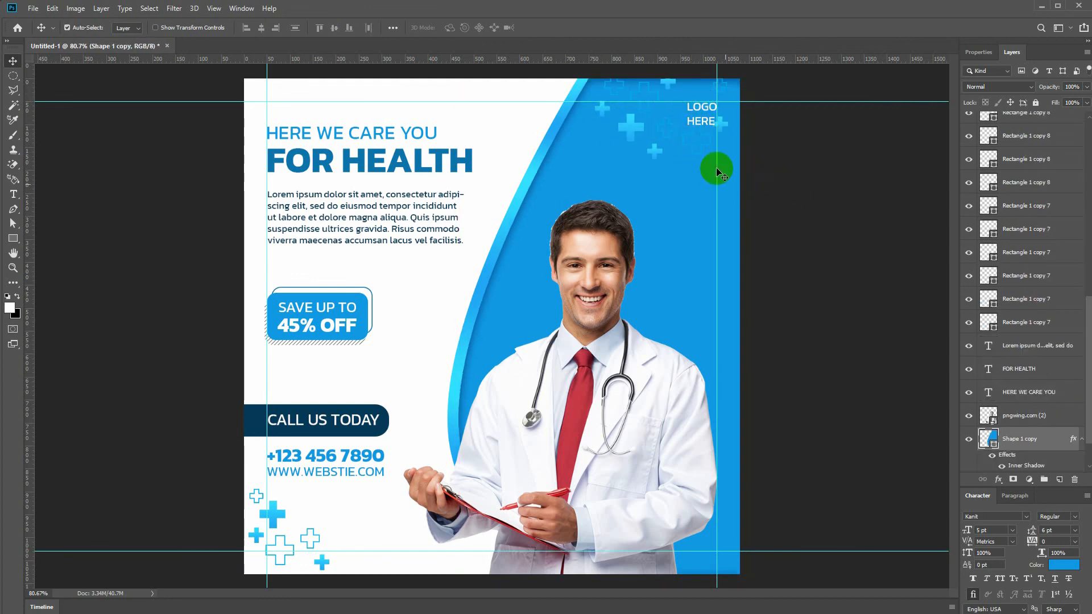
pyautogui.scroll(-2, 1054, 388)
pyautogui.click(1035, 102)
# - Shift the small filled plus beside the logo outward, and add a small filled copy above the logo and a large one near the right edge
pyautogui.moveTo(721, 121); pyautogui.dragTo(728, 127)
pyautogui.click(696, 161)
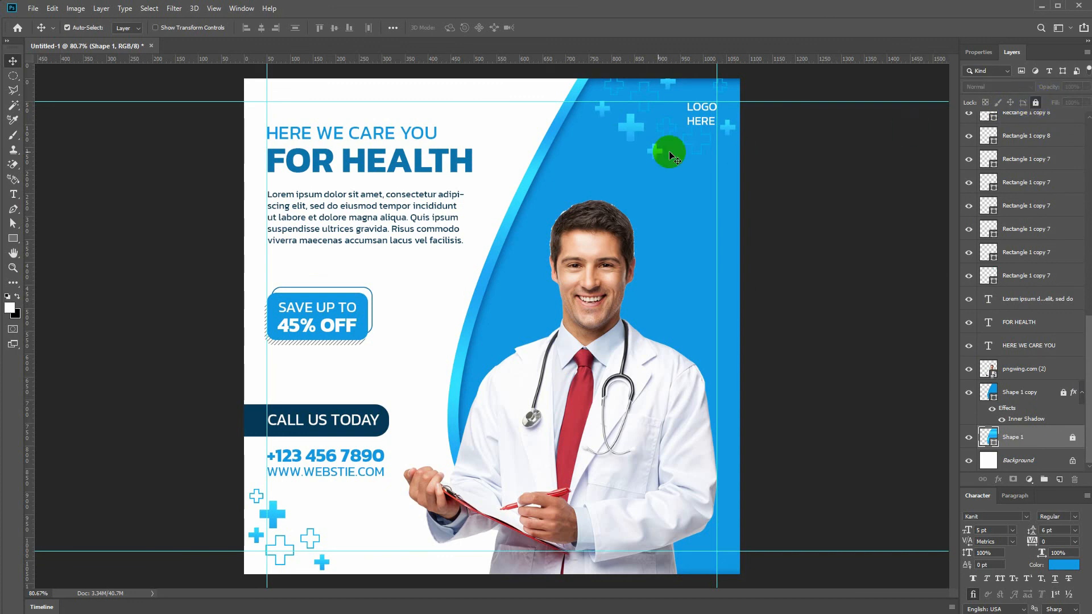
pyautogui.moveTo(687, 144); pyautogui.dragTo(697, 97)
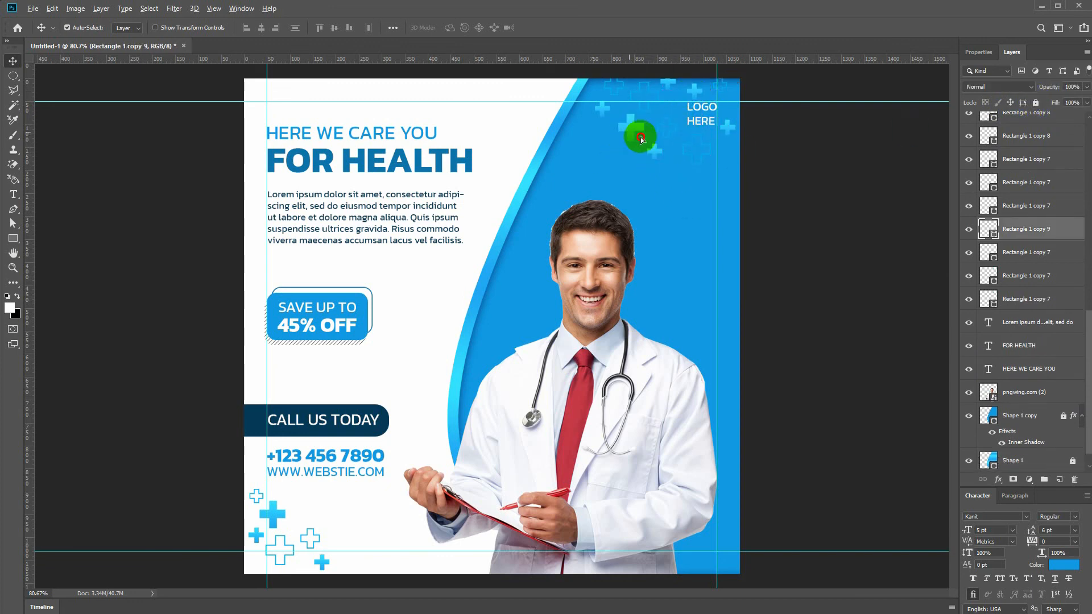
pyautogui.moveTo(641, 139); pyautogui.dragTo(729, 192)
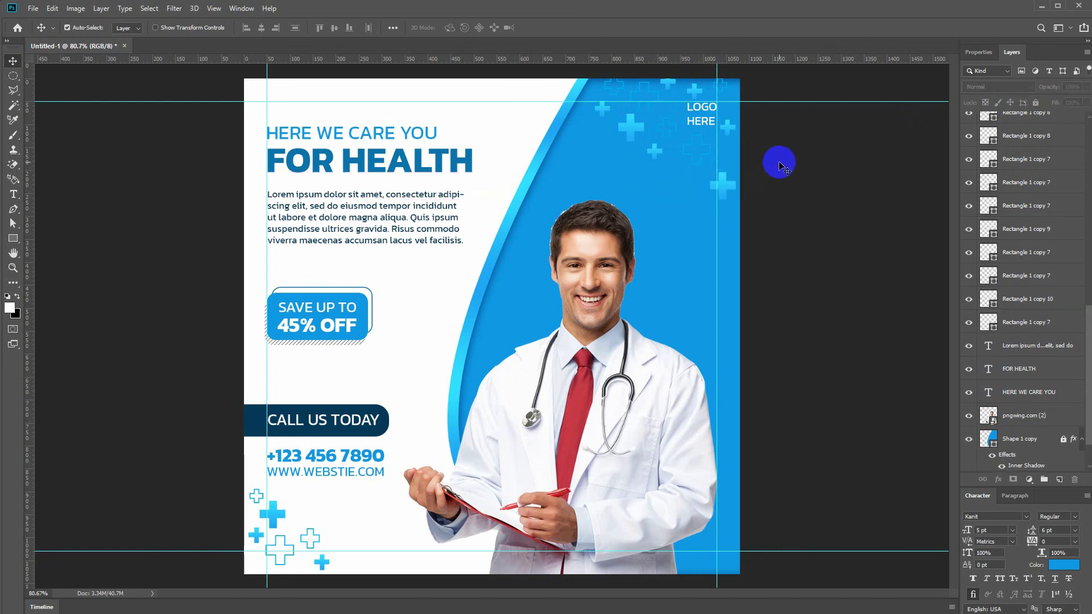
# - Arrange two small filled pluses below the logo text, one just beneath it and one beside the lower large plus
pyautogui.click(708, 154)
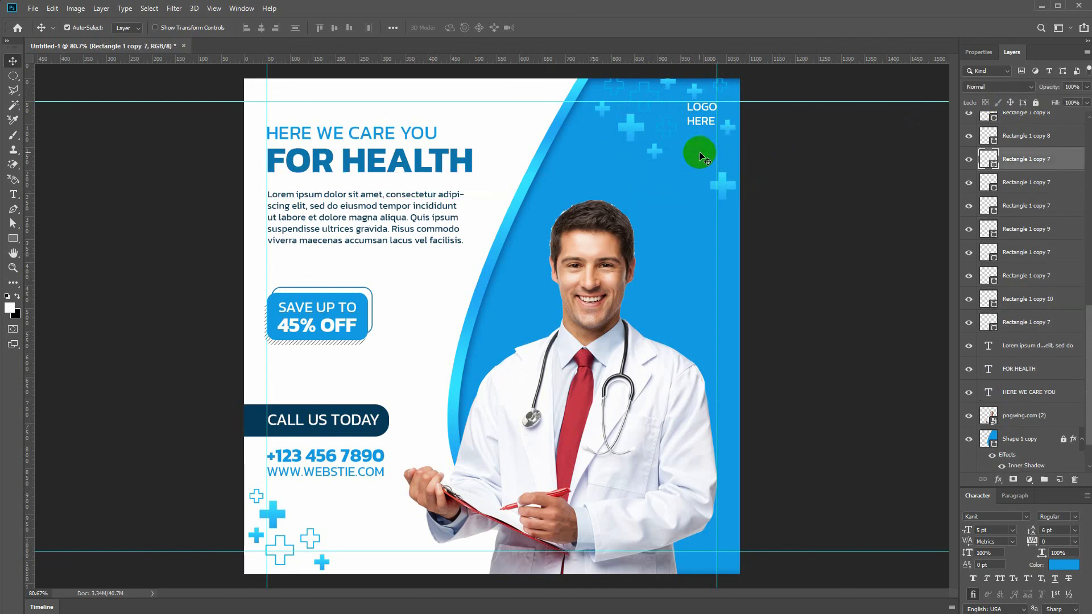
pyautogui.moveTo(701, 154); pyautogui.dragTo(710, 156)
pyautogui.moveTo(701, 155); pyautogui.dragTo(688, 177)
pyautogui.hotkey('ctrl', 't')
pyautogui.press('Return')
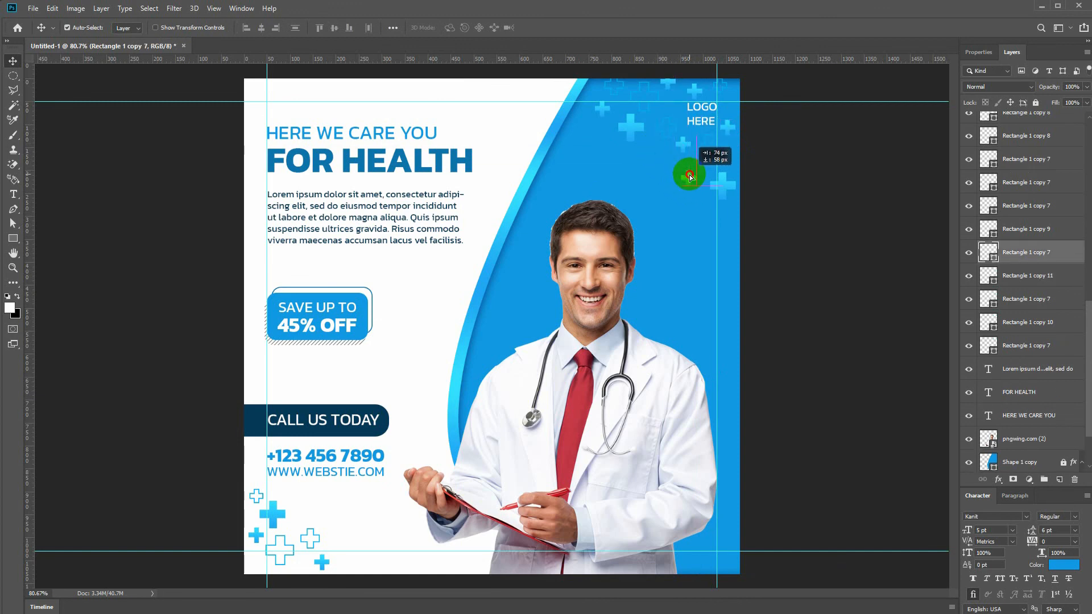
# - Duplicate the small outlined plus from the top of the blue area and place it below the large filled plus left of the logo
pyautogui.click(604, 88)
pyautogui.moveTo(607, 85); pyautogui.dragTo(650, 159)
pyautogui.hotkey('ctrl', 'j')
pyautogui.hotkey('ctrl', 't')
pyautogui.press('Return')
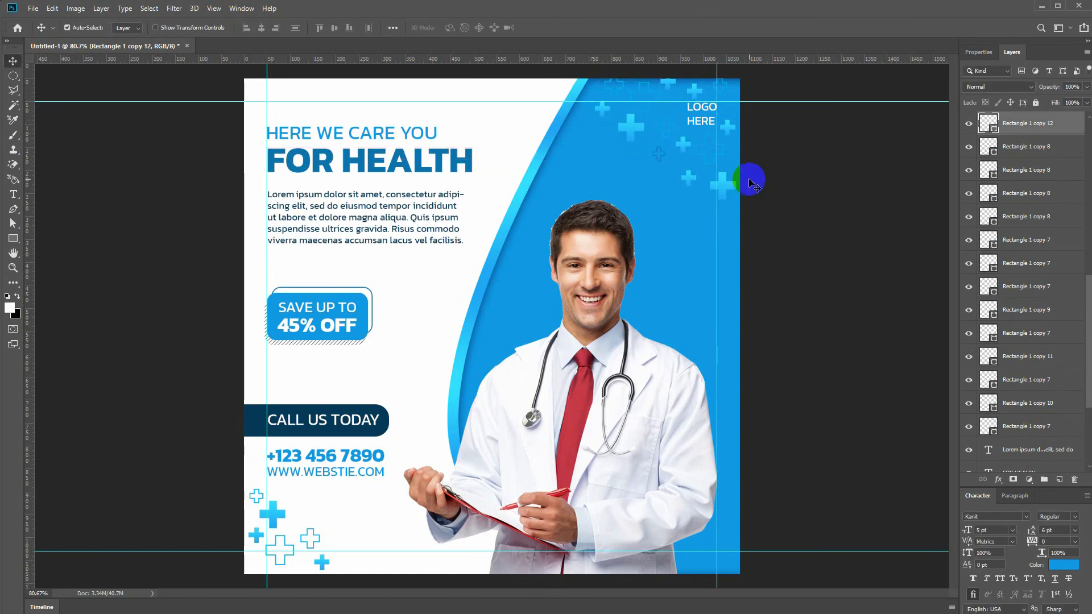
pyautogui.click(781, 192)
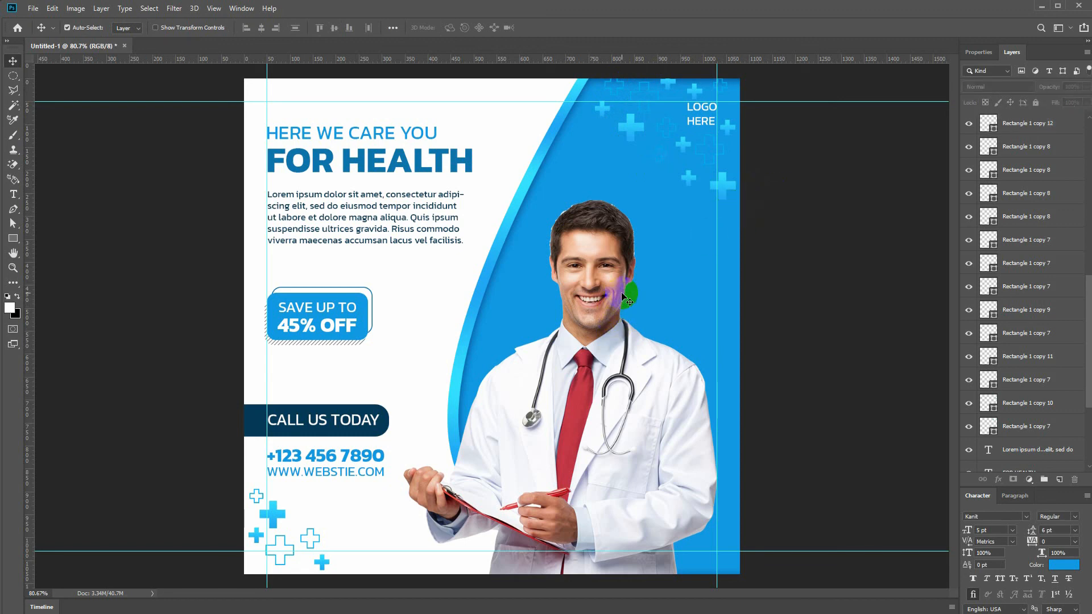